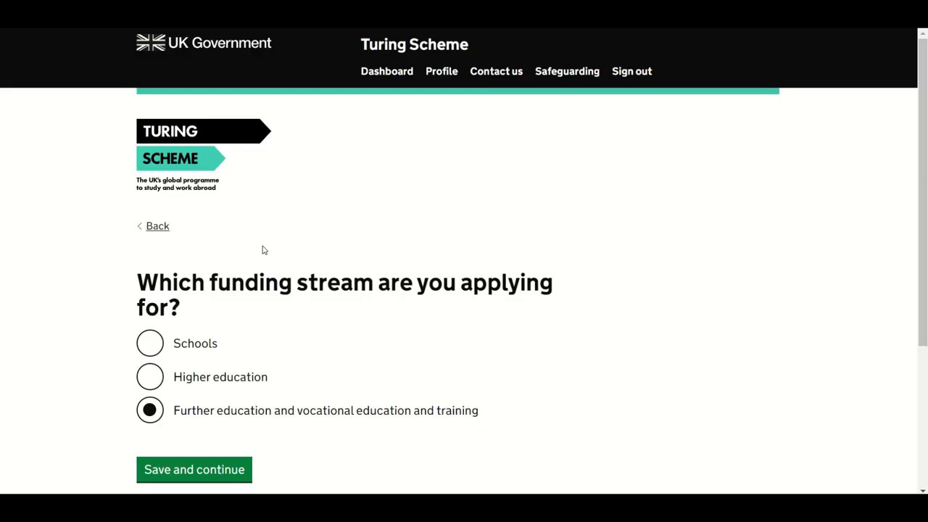
# Step: Save the funding stream choice and return to the application overview
pyautogui.click(215, 472)
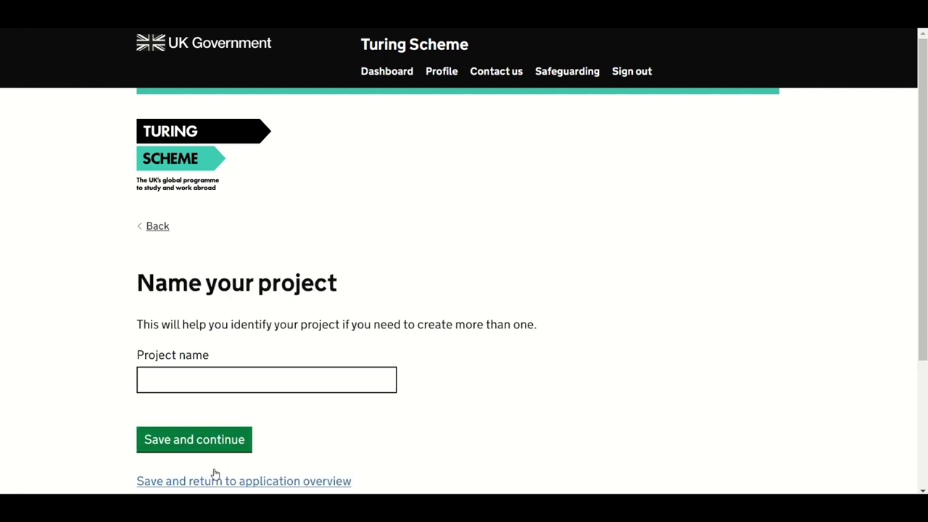
pyautogui.scroll(-2, 215, 471)
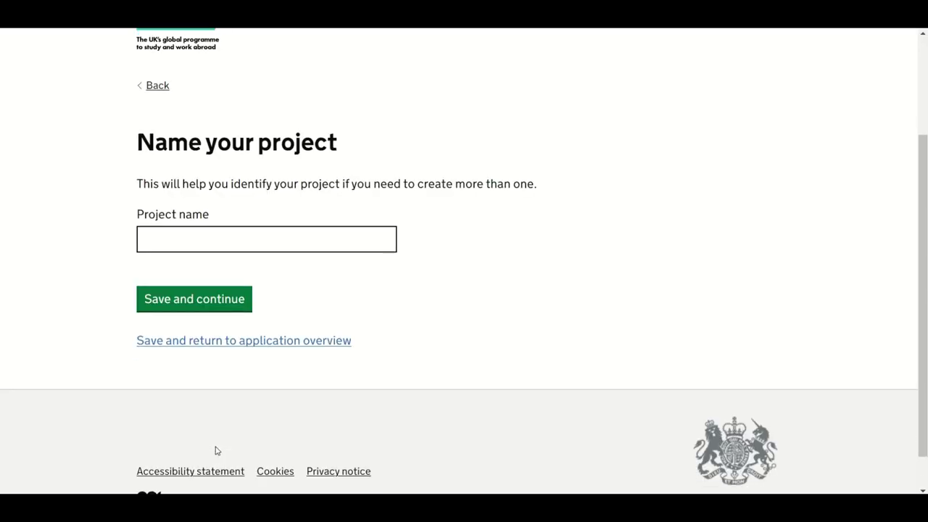
pyautogui.click(232, 341)
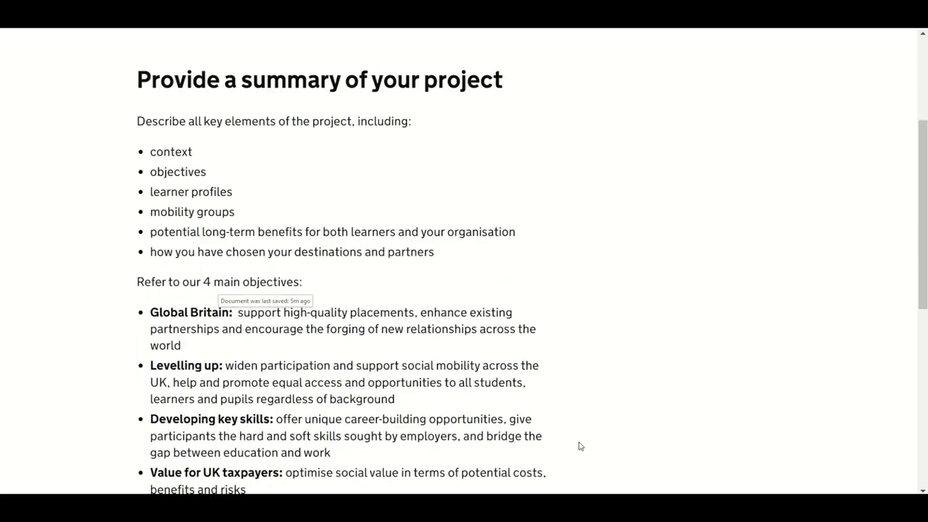
# Step: Open the empty project summary question and bring up the open Word documents
pyautogui.scroll(-5, 580, 443)
pyautogui.click(237, 210)
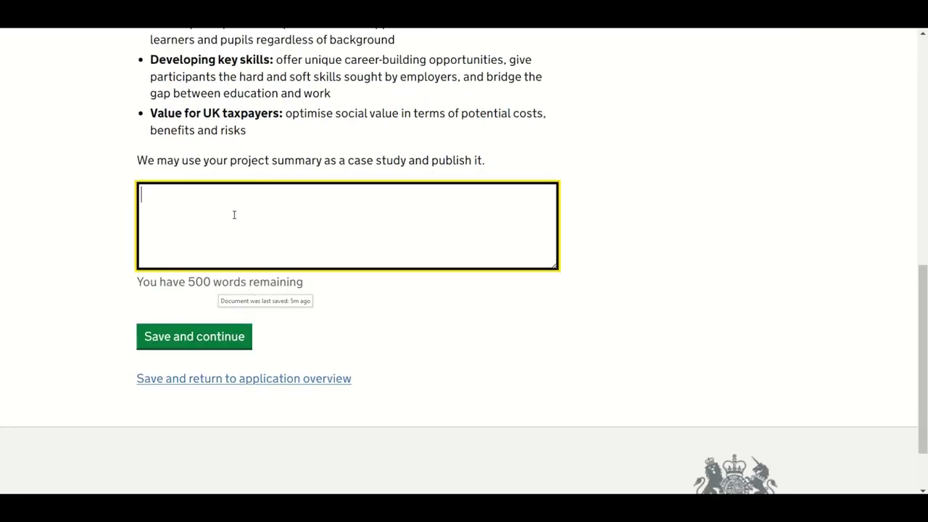
pyautogui.click(337, 489)
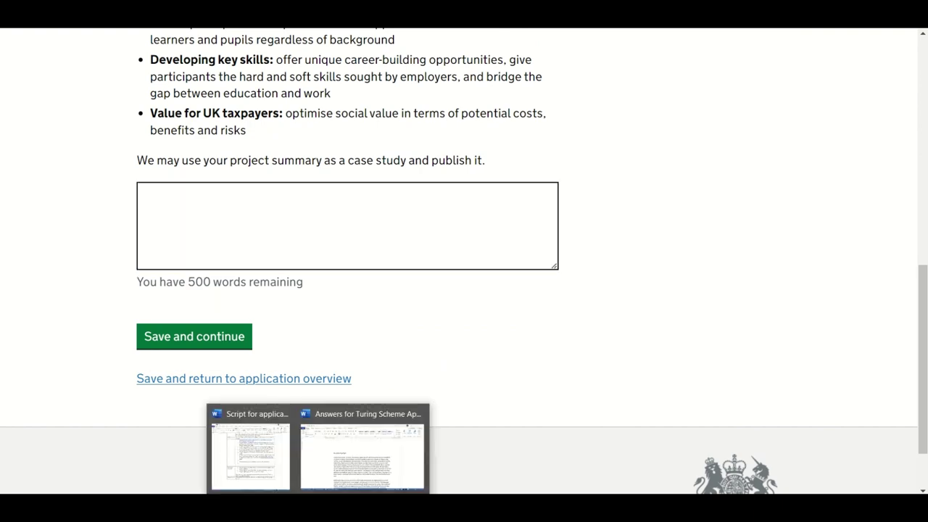
# Step: Copy the three prepared summary paragraphs from the Word answers document into the portal summary box
pyautogui.click(333, 468)
pyautogui.moveTo(255, 239); pyautogui.dragTo(700, 399)
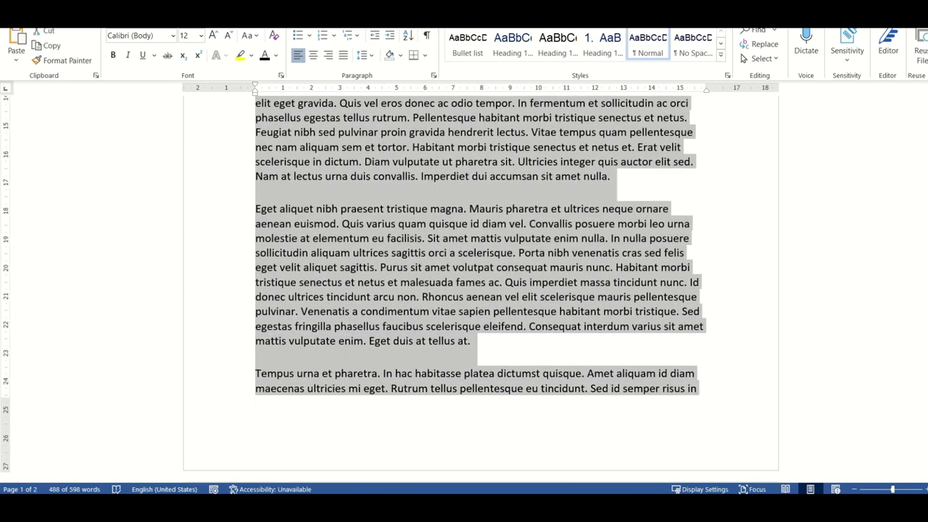
pyautogui.hotkey('alt', 'Tab')
pyautogui.hotkey('ctrl', 'v')
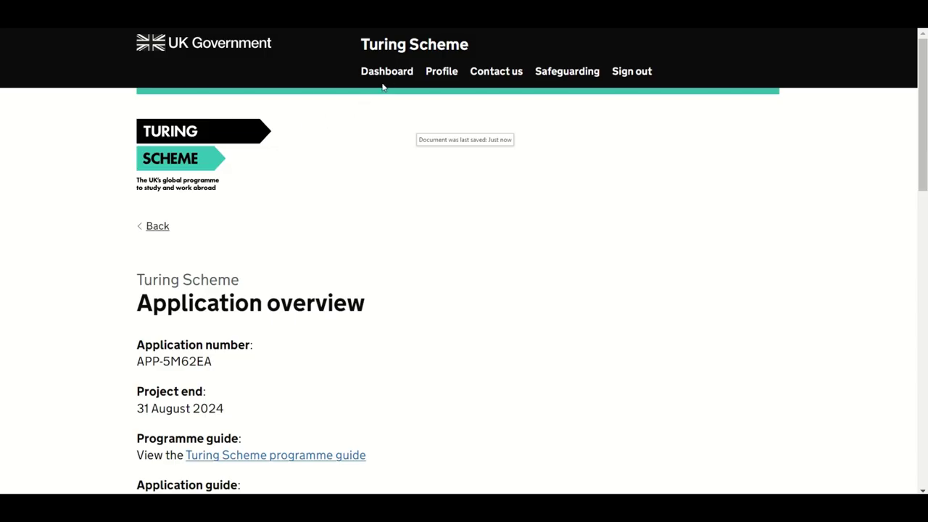
pyautogui.click(392, 76)
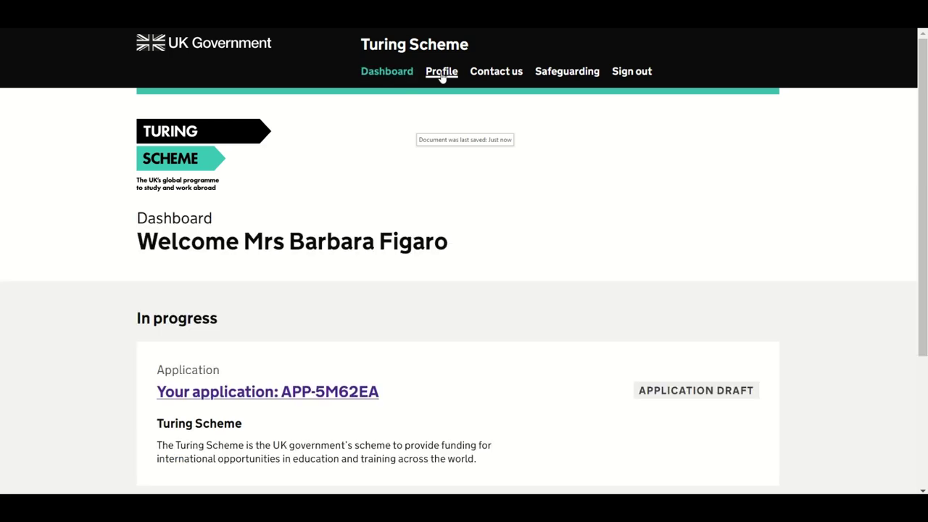
pyautogui.click(441, 75)
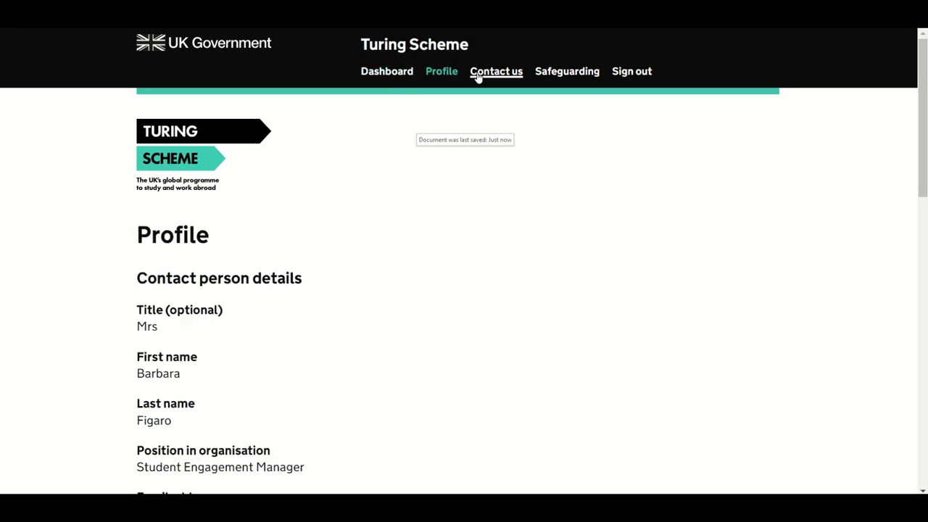
pyautogui.click(508, 76)
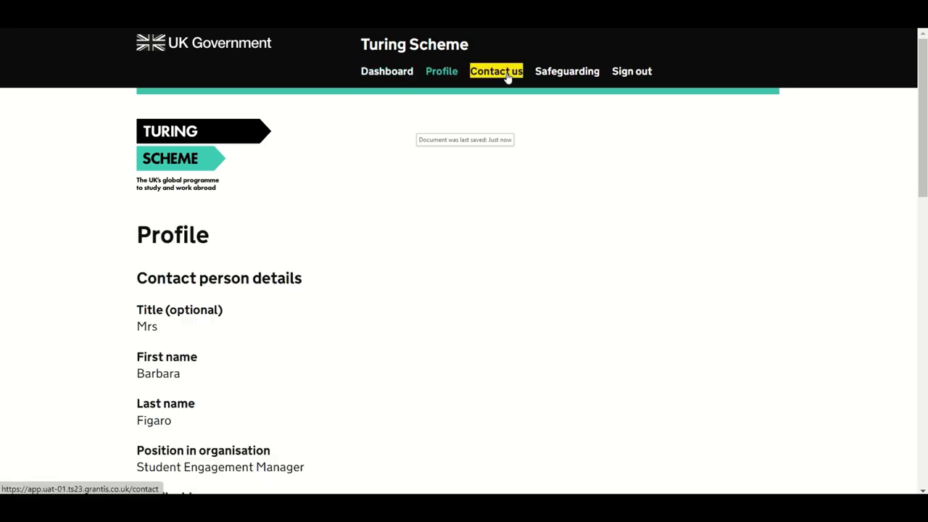
pyautogui.click(564, 76)
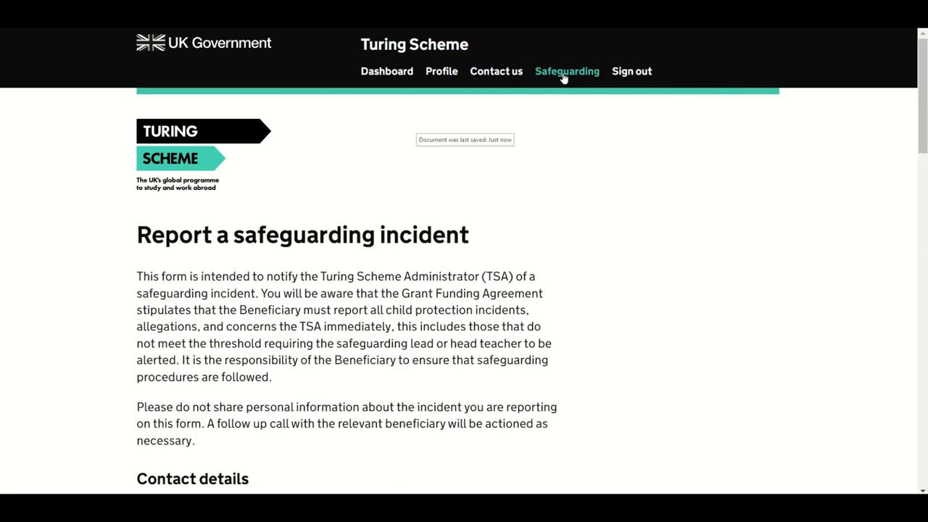
pyautogui.click(400, 77)
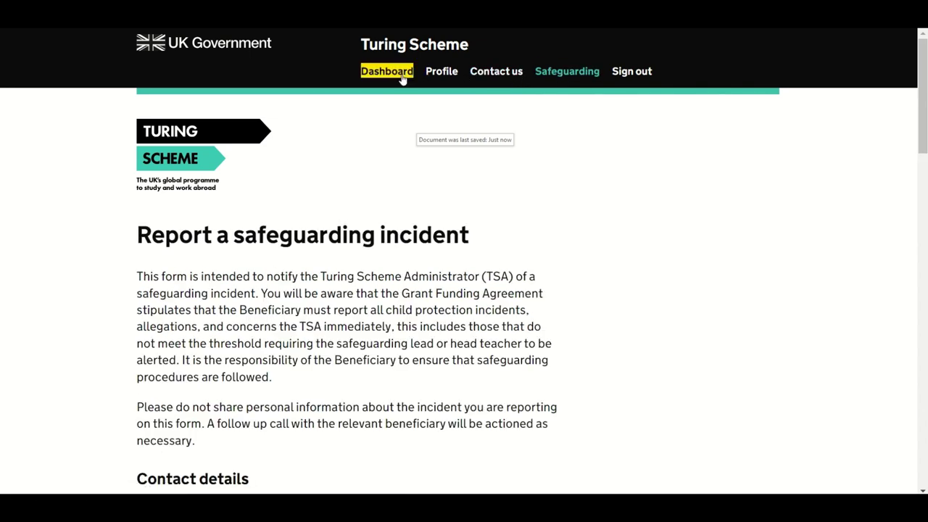
pyautogui.scroll(-2, 311, 402)
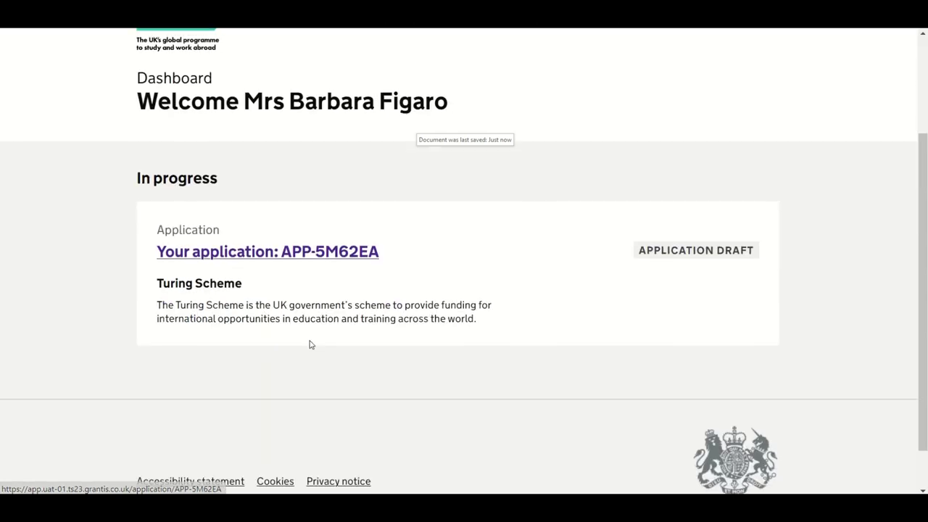
pyautogui.click(323, 256)
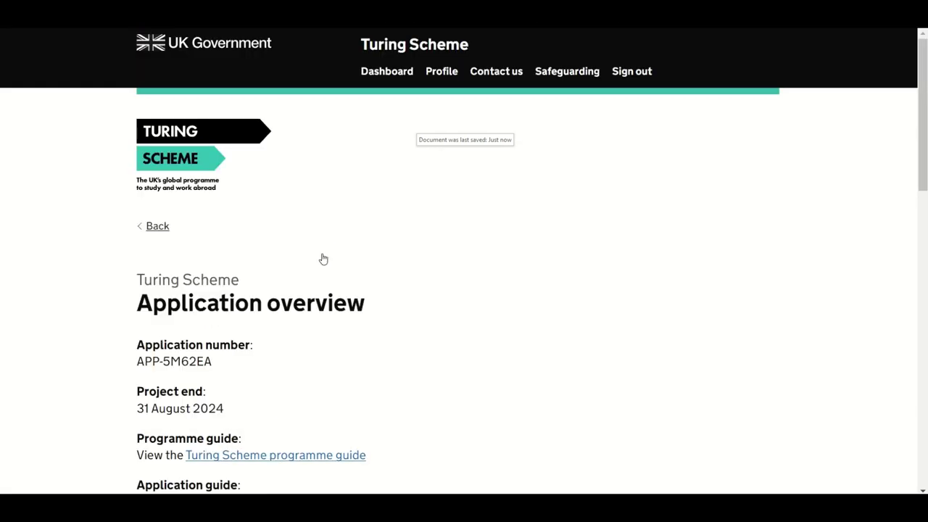
pyautogui.click(155, 232)
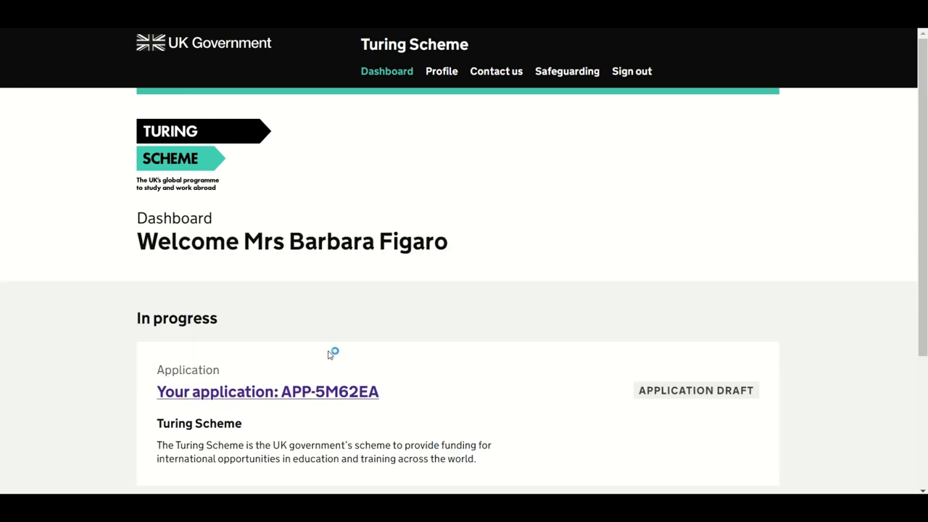
pyautogui.click(324, 396)
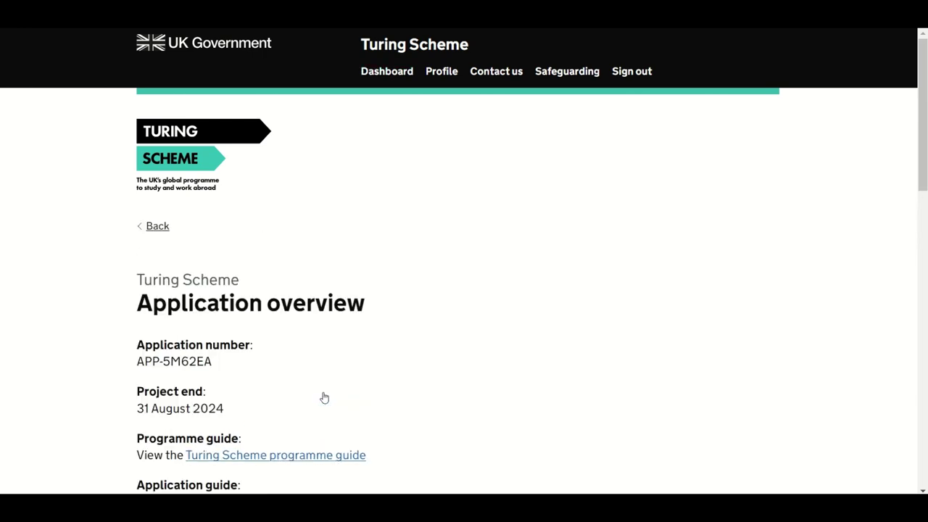
pyautogui.scroll(-7, 410, 393)
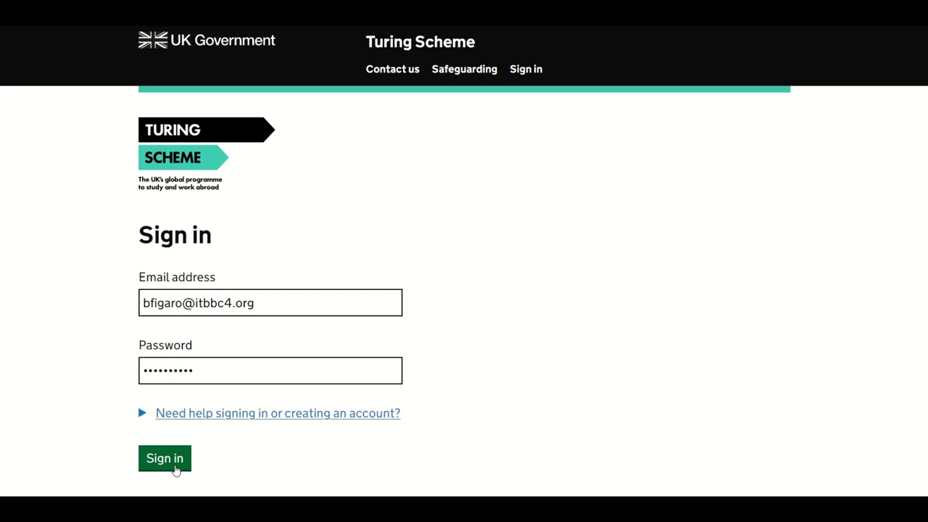
# Step: Sign in with the account email and password to reach the dashboard
pyautogui.click(171, 464)
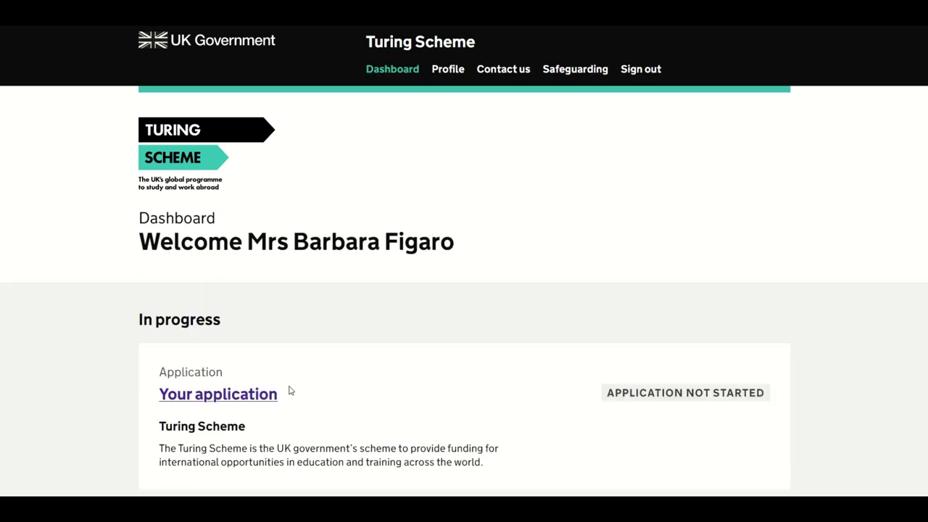
# Step: Open the not-started application from the dashboard and begin its Introduction section
pyautogui.click(262, 399)
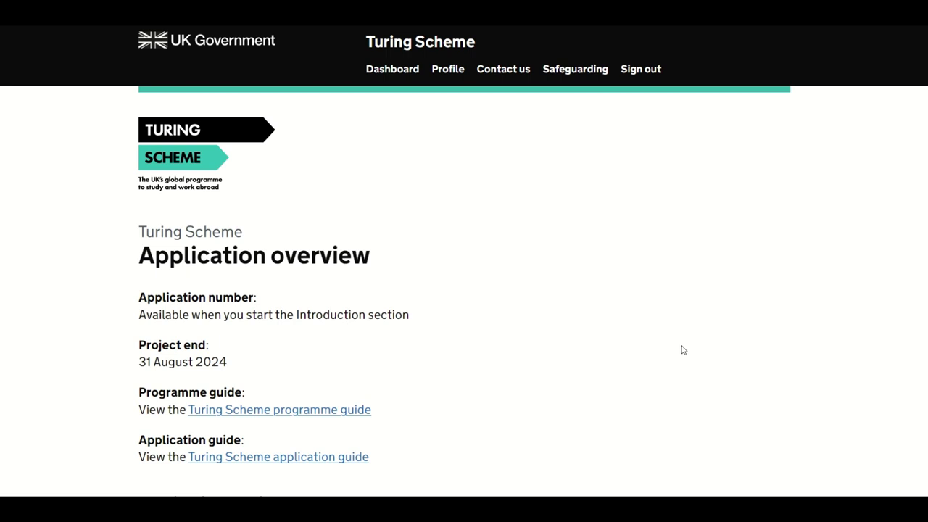
pyautogui.scroll(-6, 682, 350)
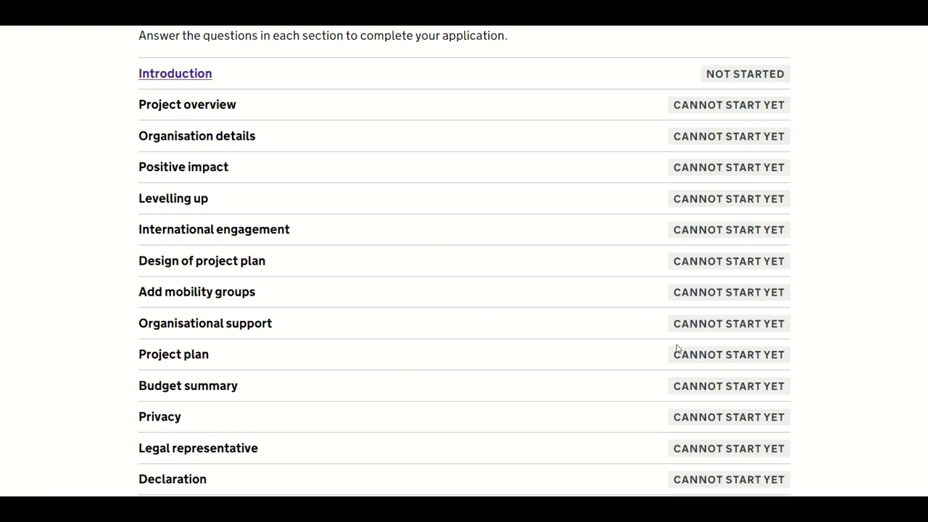
pyautogui.click(199, 76)
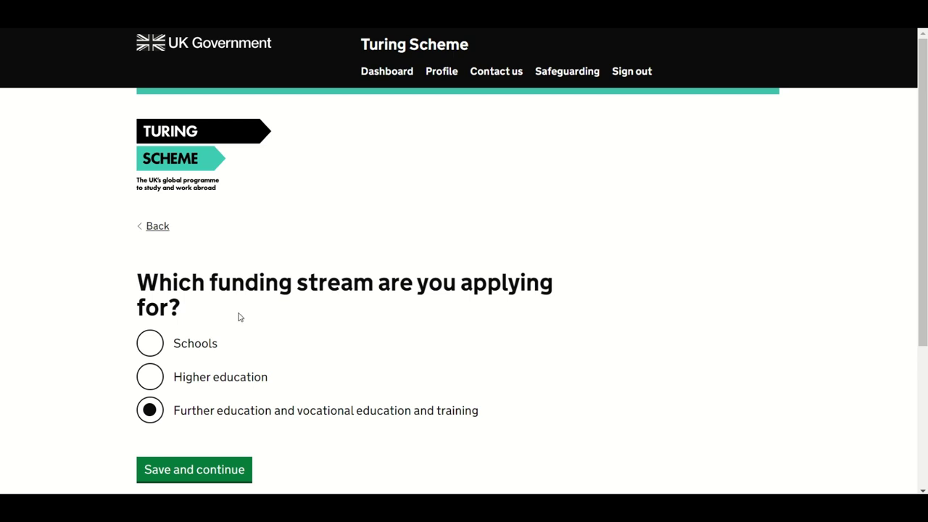
# Step: Keep the further education funding stream and enter 'Doe Row Student Enrichment' as the project name
pyautogui.click(214, 473)
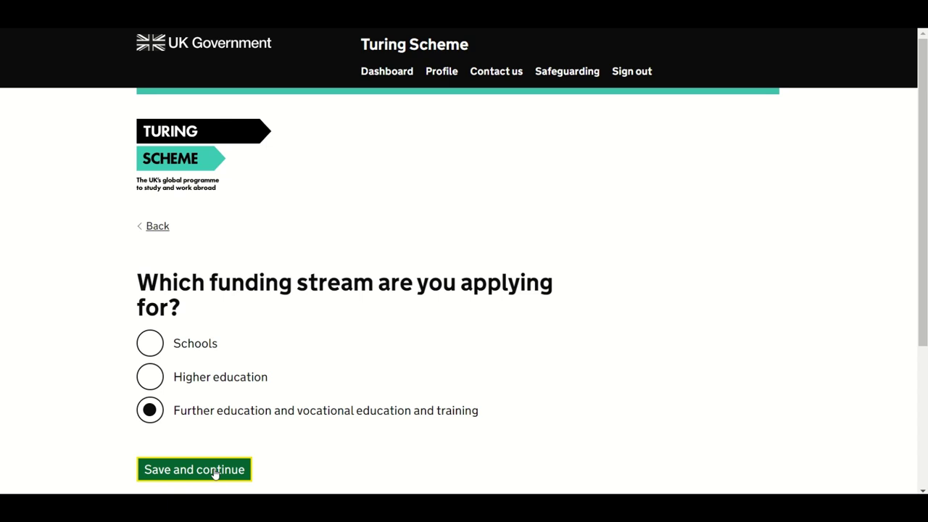
pyautogui.click(187, 376)
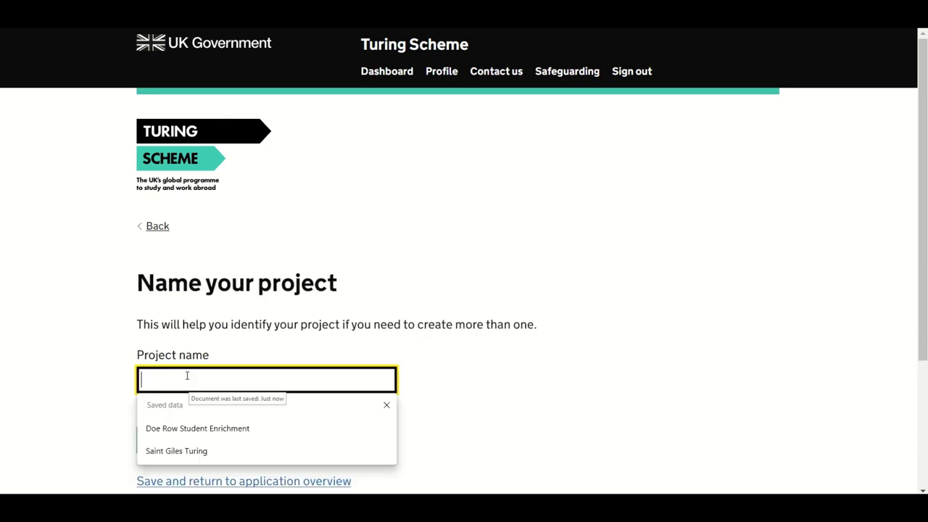
pyautogui.click(194, 429)
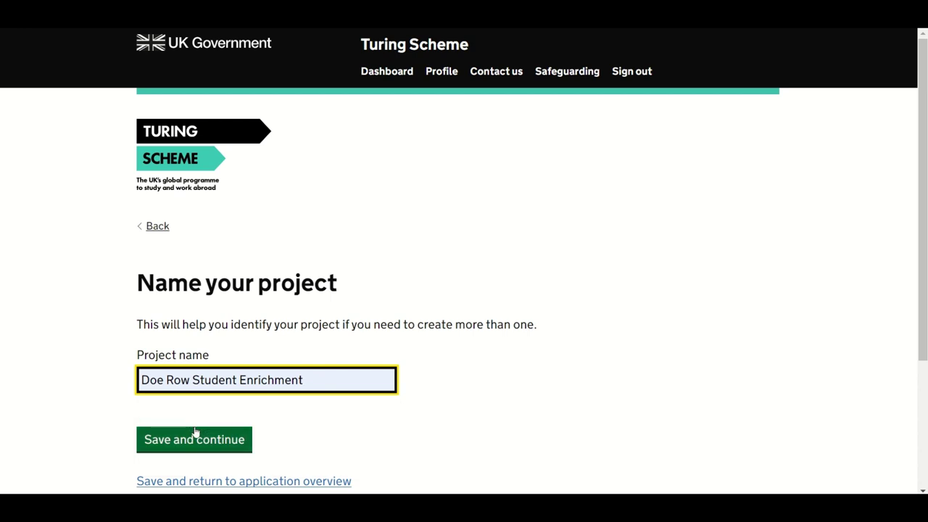
# Step: Save the project name and paste the prepared project summary text, leaving 12 words remaining
pyautogui.click(236, 452)
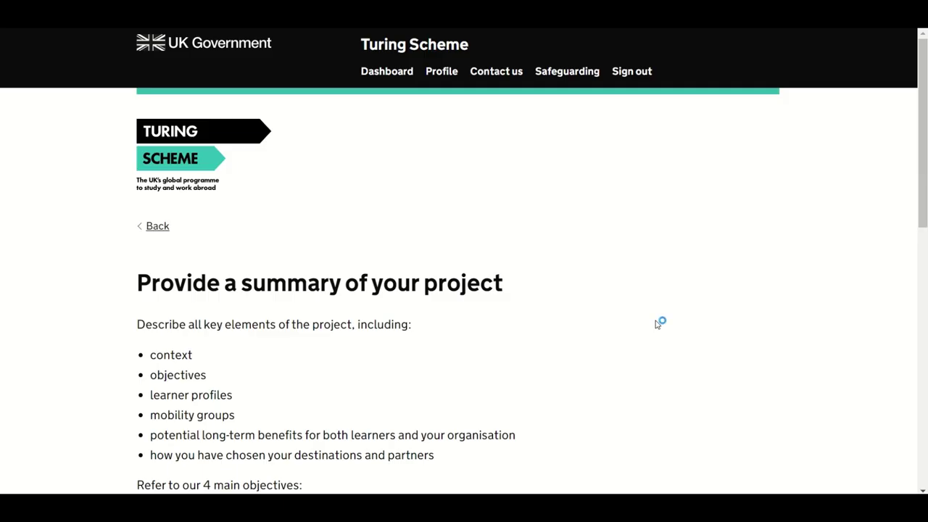
pyautogui.scroll(-5, 657, 323)
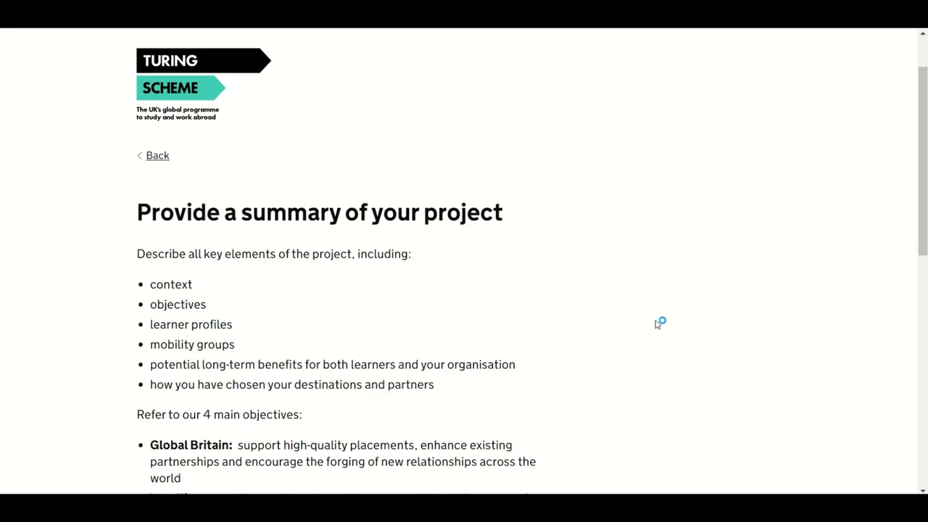
pyautogui.scroll(-4, 658, 325)
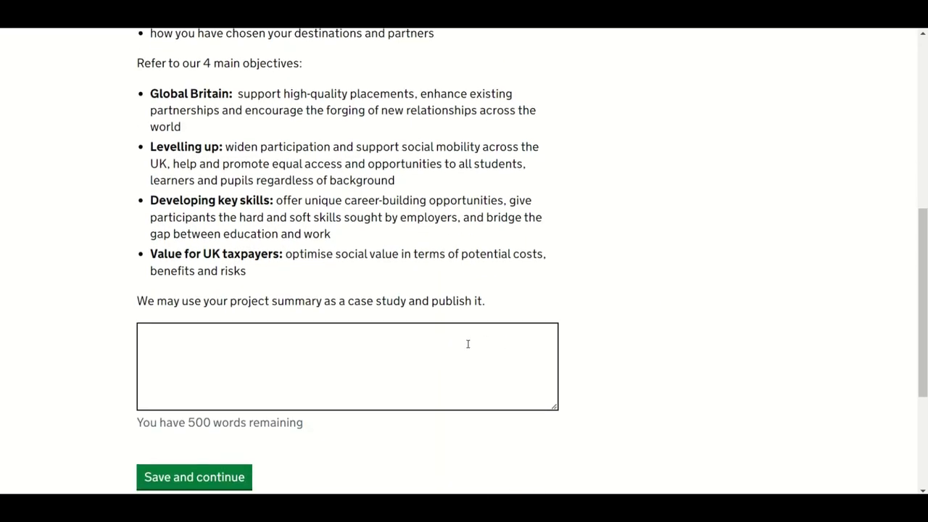
pyautogui.click(468, 343)
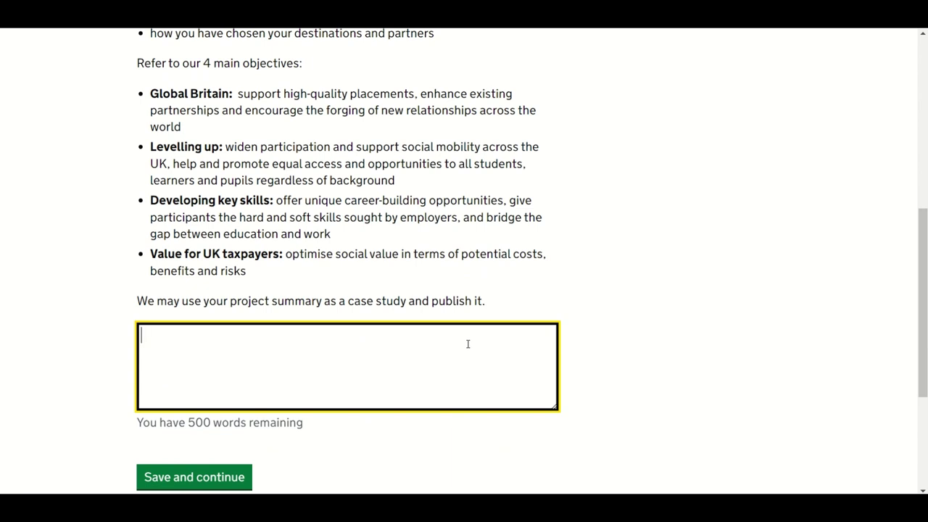
pyautogui.hotkey('ctrl', 'v')
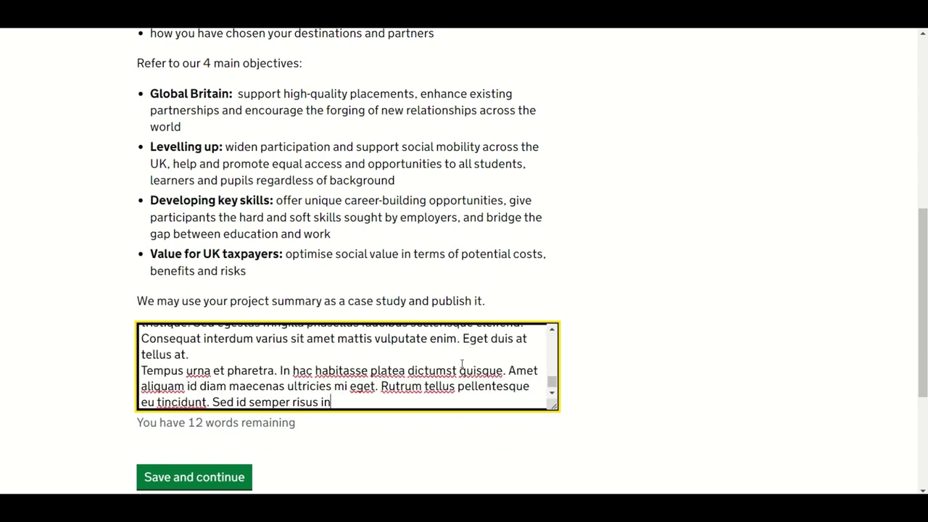
pyautogui.scroll(5, 462, 364)
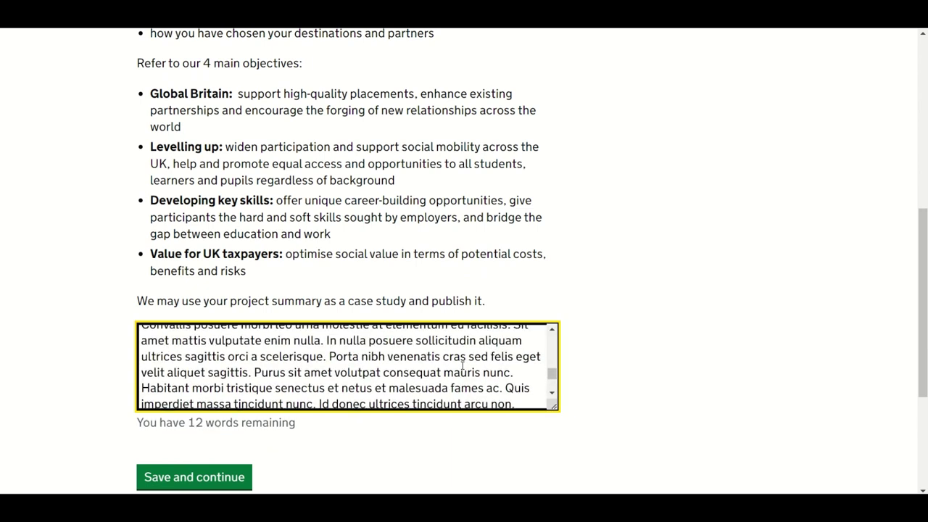
pyautogui.scroll(3, 462, 364)
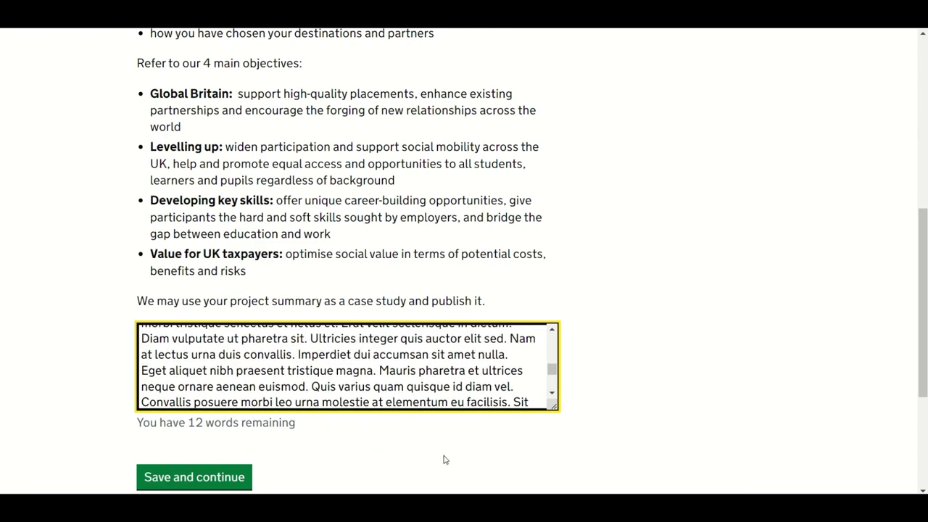
pyautogui.scroll(-3, 445, 460)
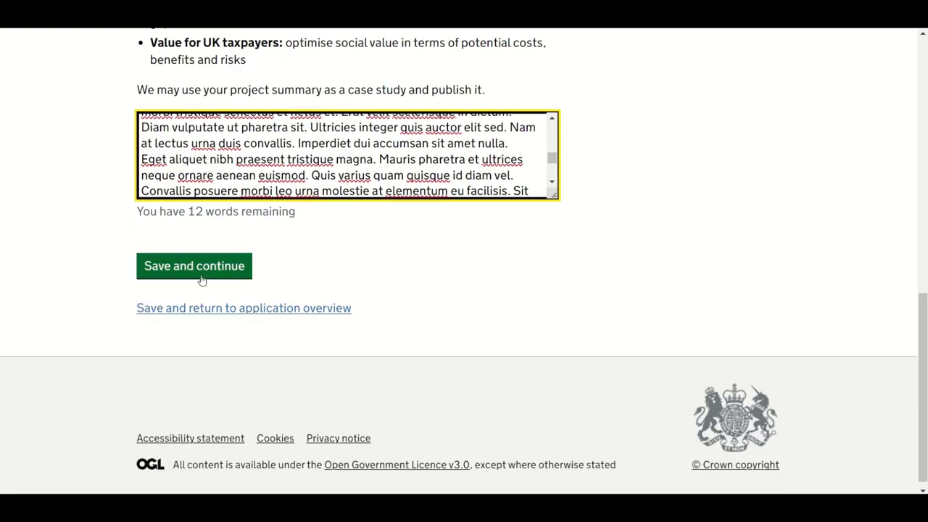
# Step: Save the project summary and answer Yes to being in a multi-academy trust
pyautogui.click(203, 280)
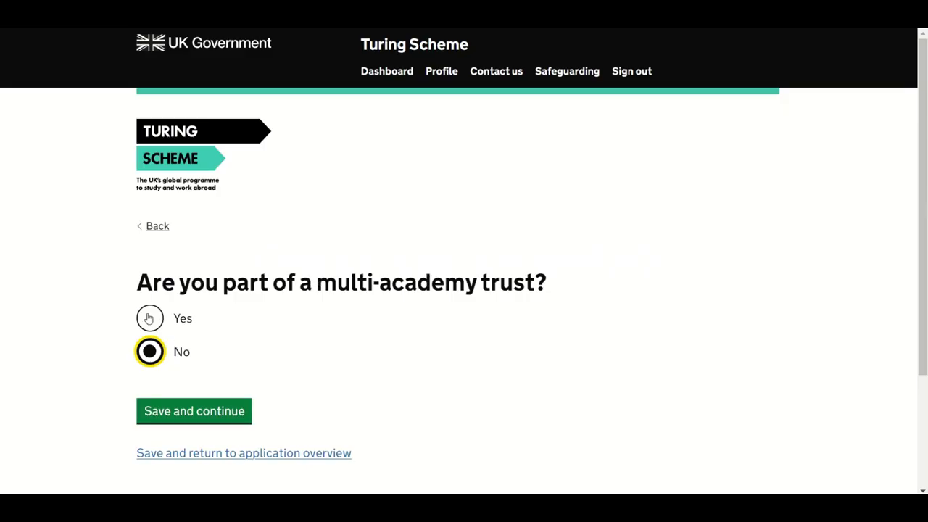
pyautogui.click(149, 319)
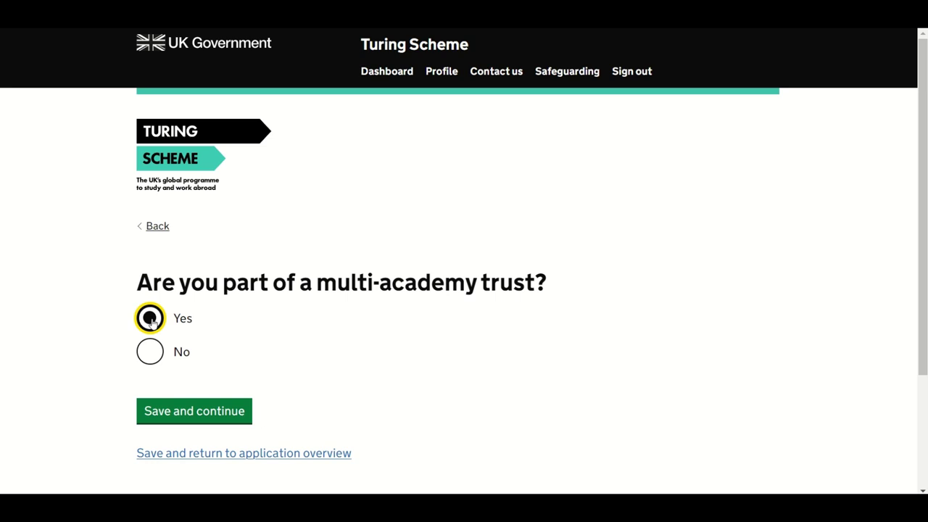
pyautogui.click(219, 424)
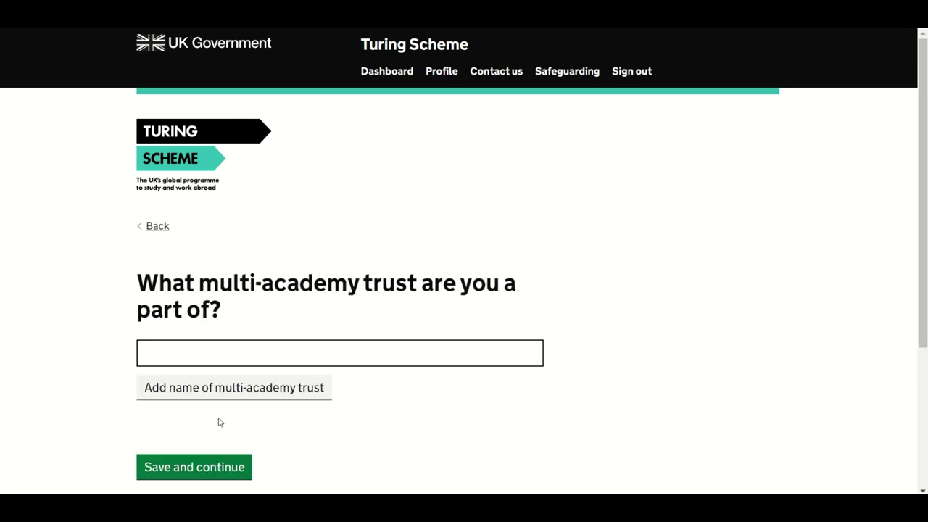
# Step: Name the trust 'The Doe Row Educational Academy Trust' and save it
pyautogui.click(533, 357)
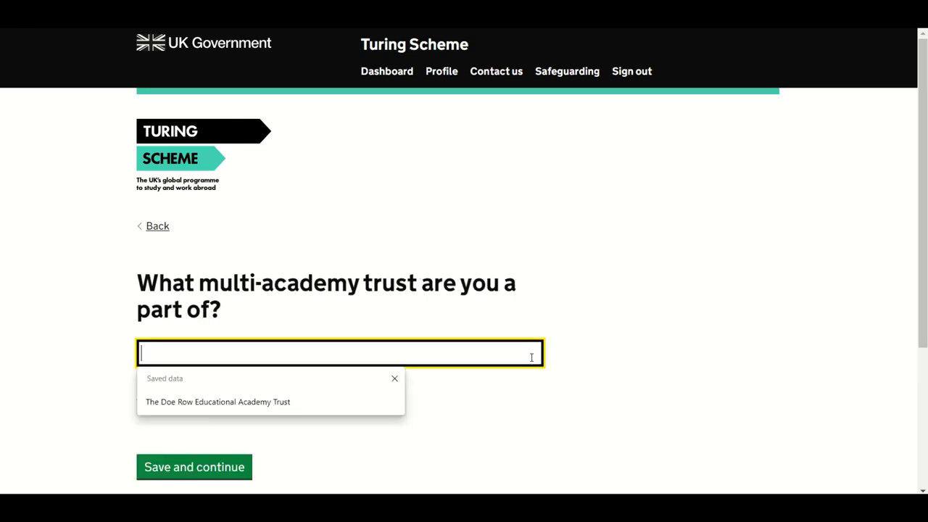
pyautogui.click(297, 409)
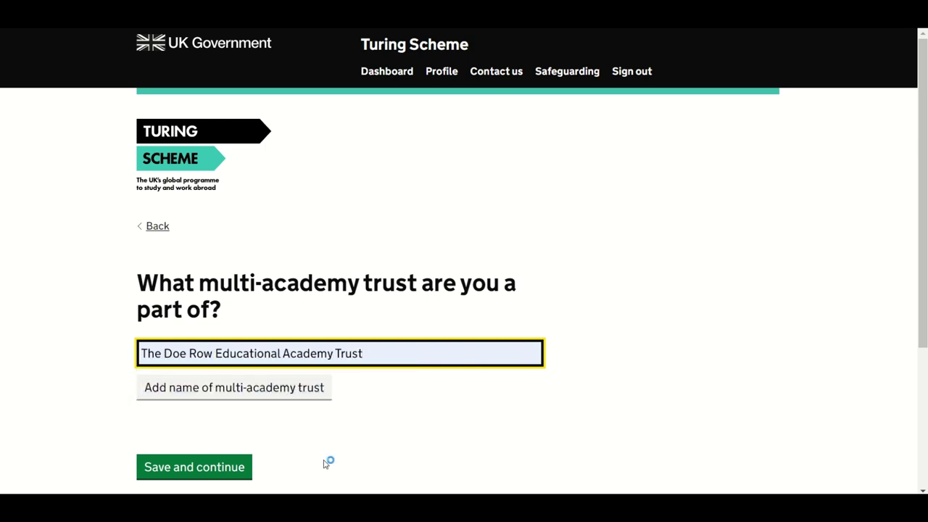
pyautogui.click(249, 468)
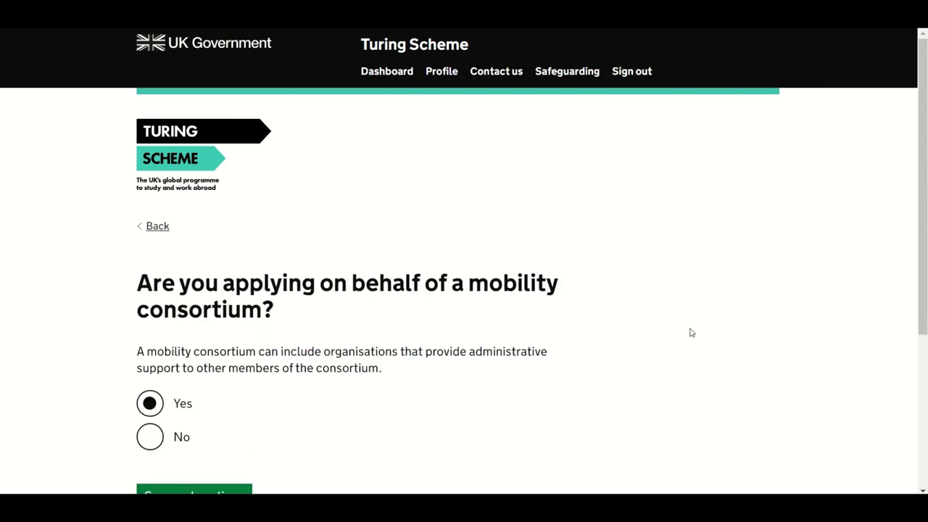
# Step: Keep Yes for the mobility consortium and paste the co-ordinator link explanation, leaving 12 words
pyautogui.scroll(-1, 691, 332)
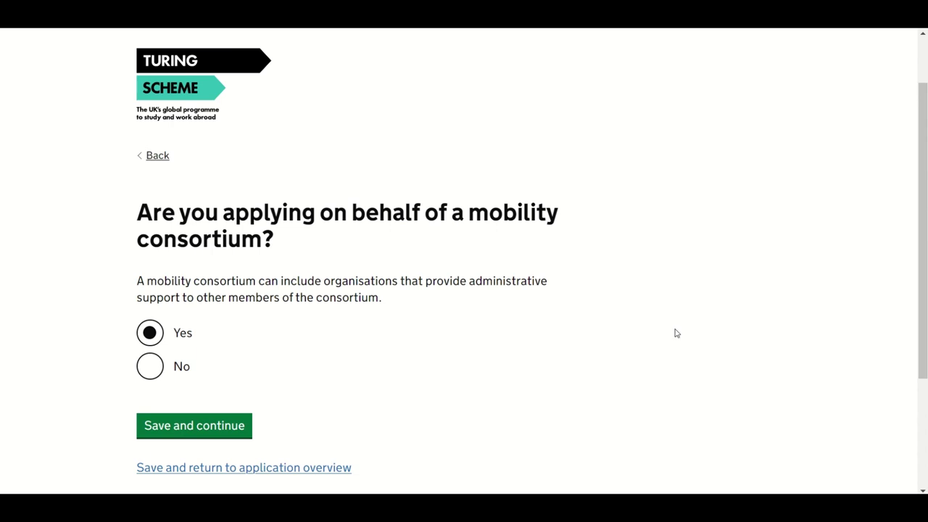
pyautogui.click(231, 438)
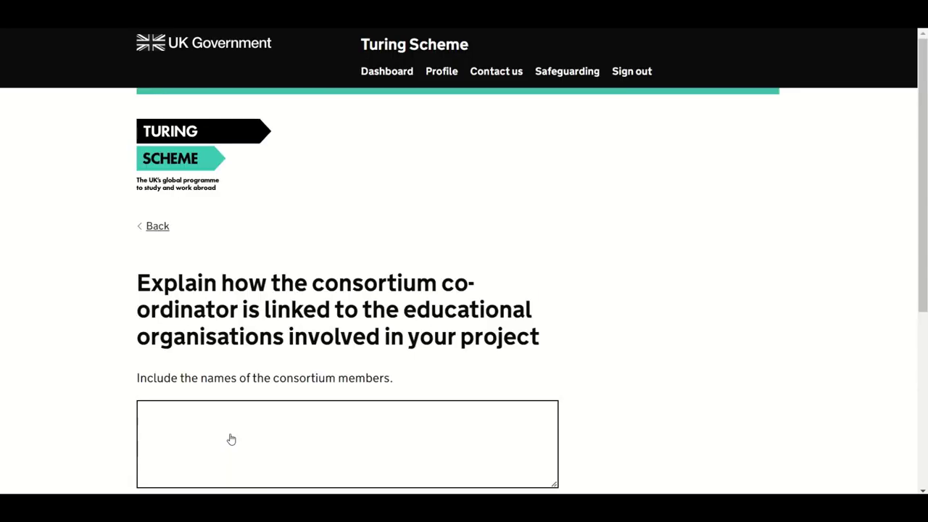
pyautogui.scroll(-1, 692, 352)
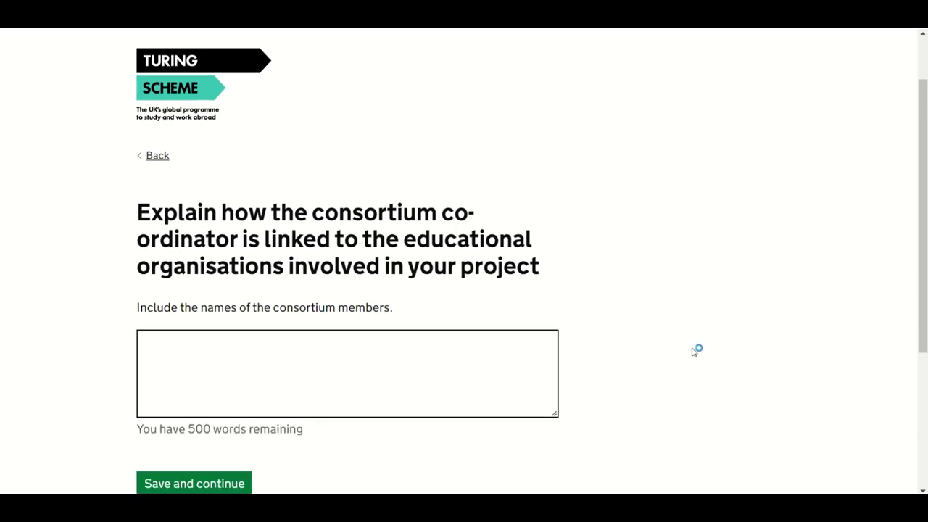
pyautogui.scroll(-1, 693, 351)
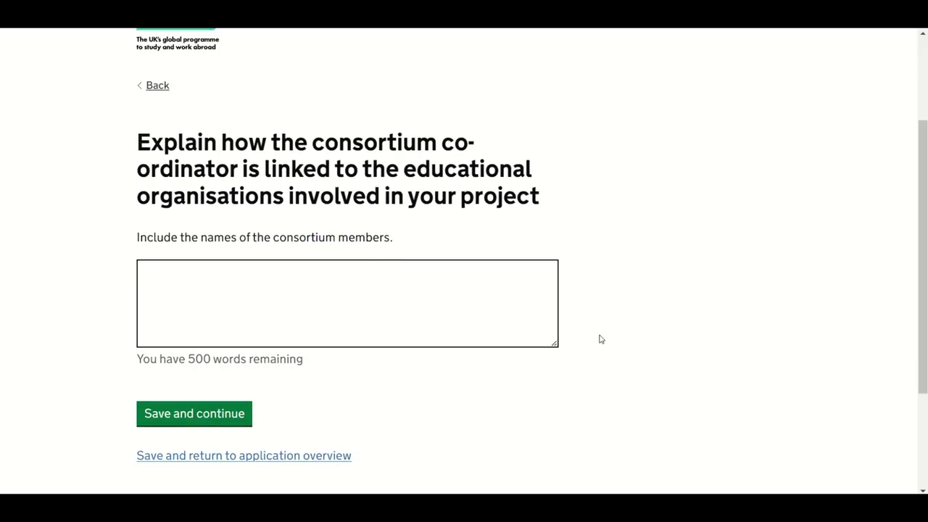
pyautogui.click(342, 287)
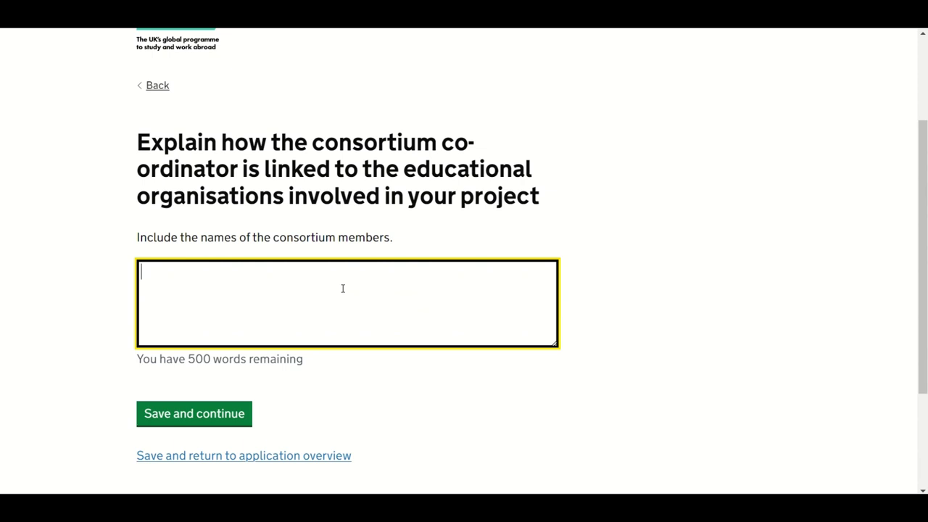
pyautogui.hotkey('ctrl', 'v')
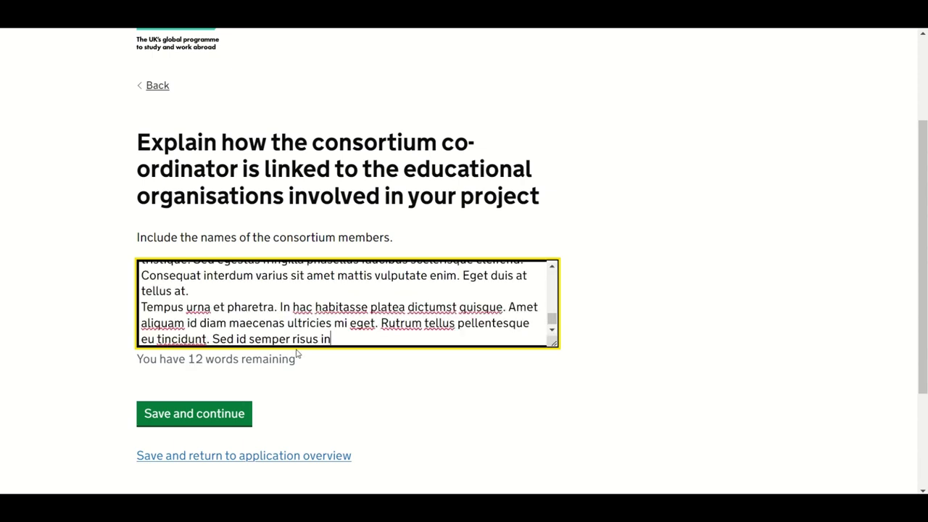
pyautogui.click(221, 421)
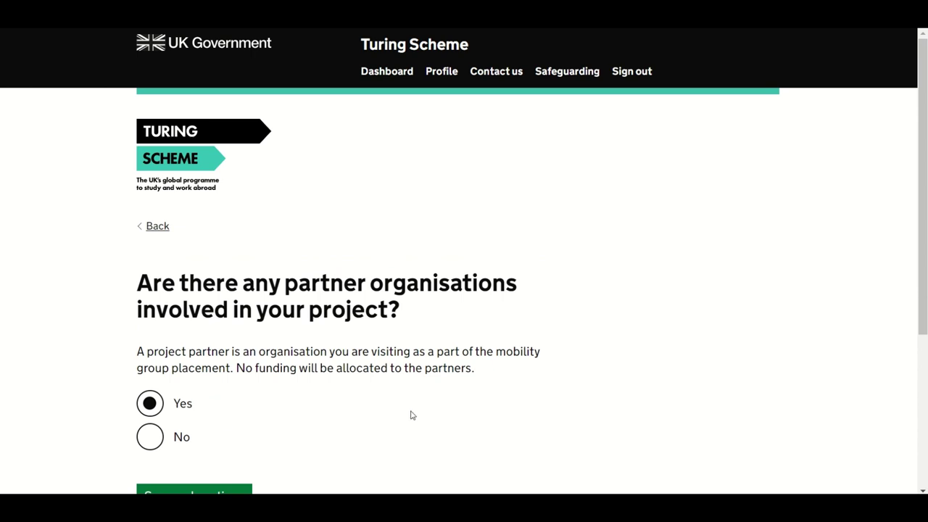
# Step: Keep Yes for partner organisations and continue to the blank partner details form
pyautogui.scroll(-2, 556, 410)
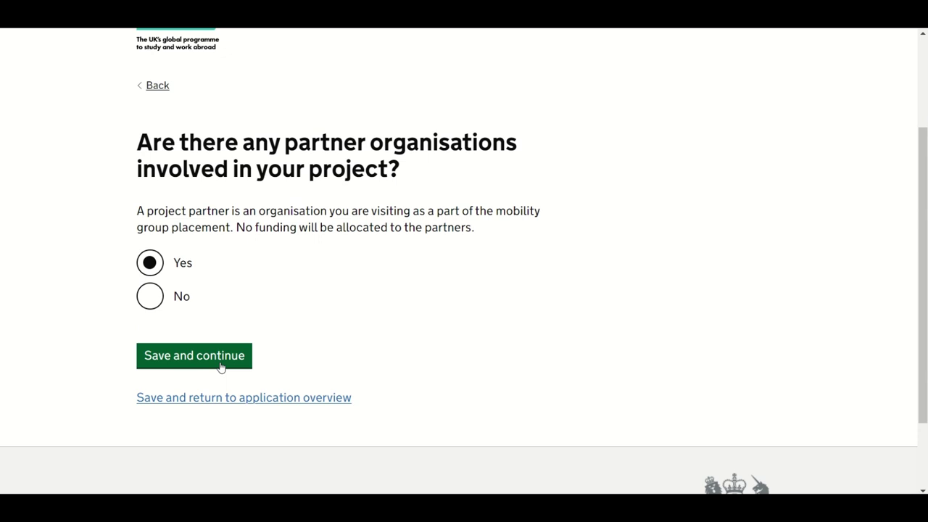
pyautogui.click(221, 367)
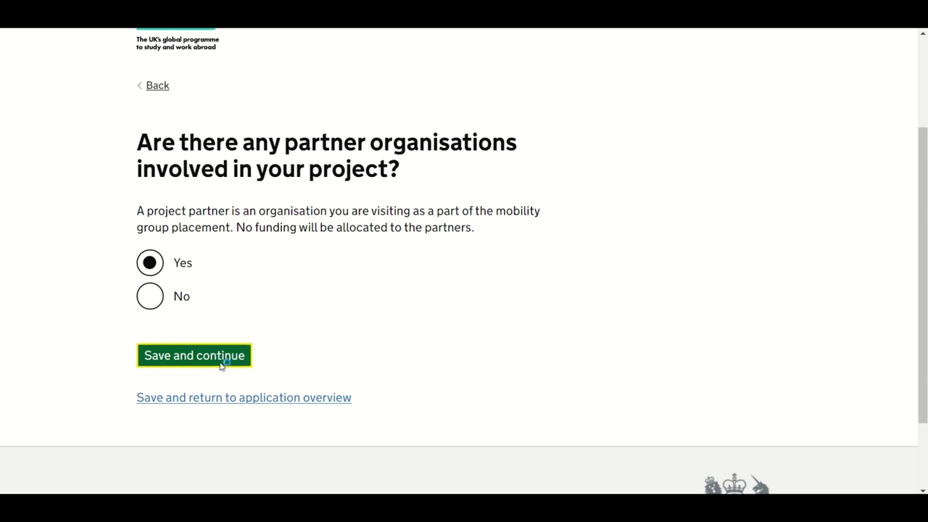
pyautogui.scroll(-2, 552, 380)
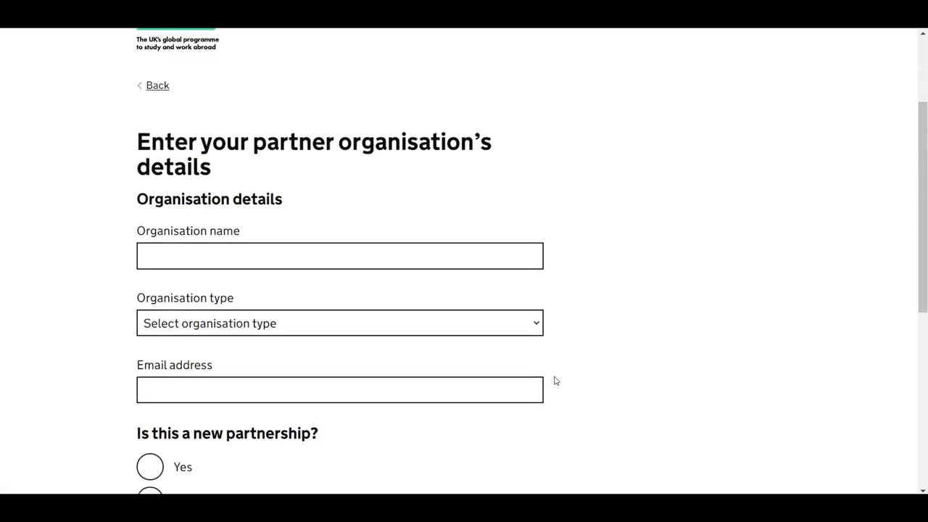
# Step: Add Underhill Educational Provision with its email as a new FE and VET partner, and save
pyautogui.click(407, 259)
pyautogui.click(291, 320)
pyautogui.click(325, 334)
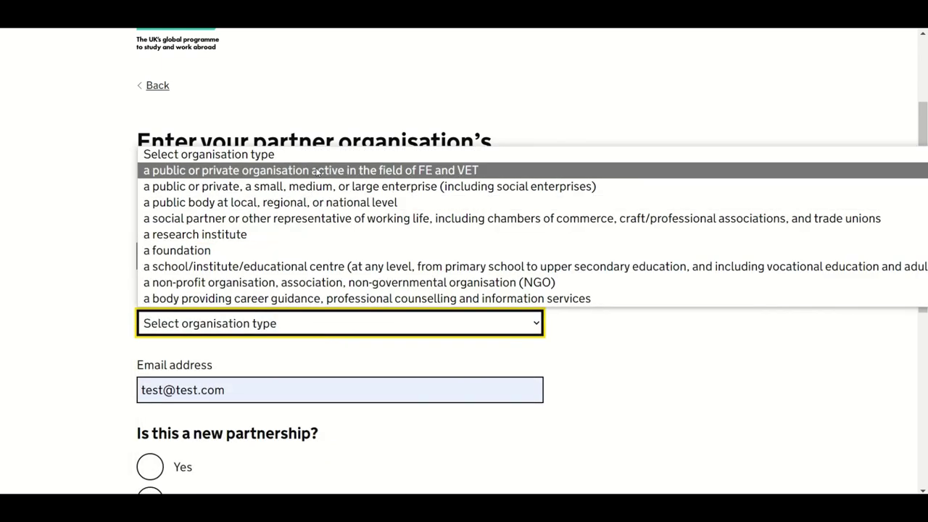
pyautogui.click(316, 169)
pyautogui.click(307, 390)
pyautogui.click(356, 443)
pyautogui.scroll(-2, 356, 444)
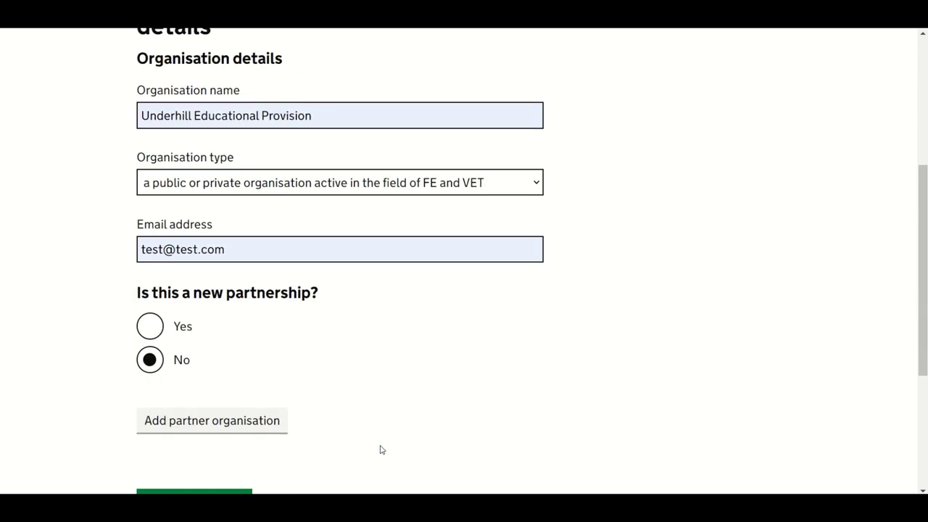
pyautogui.click(152, 328)
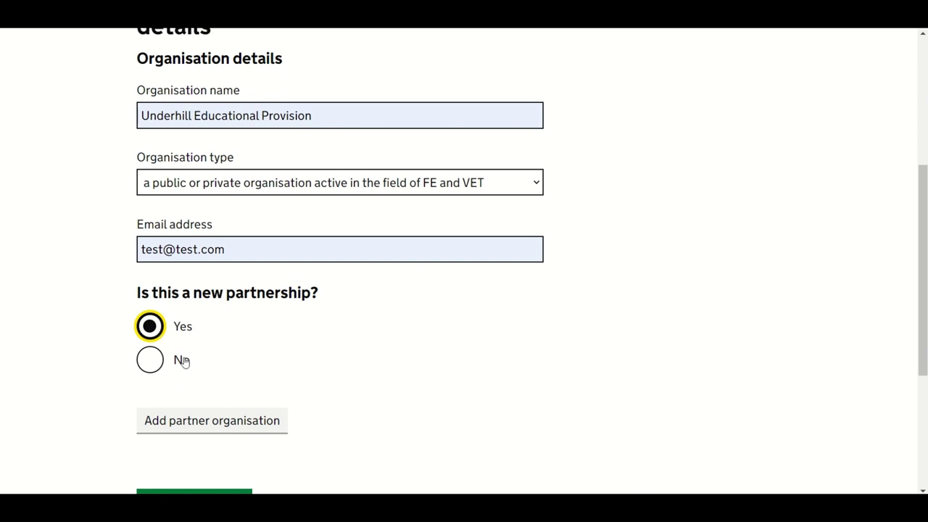
pyautogui.scroll(-1, 253, 431)
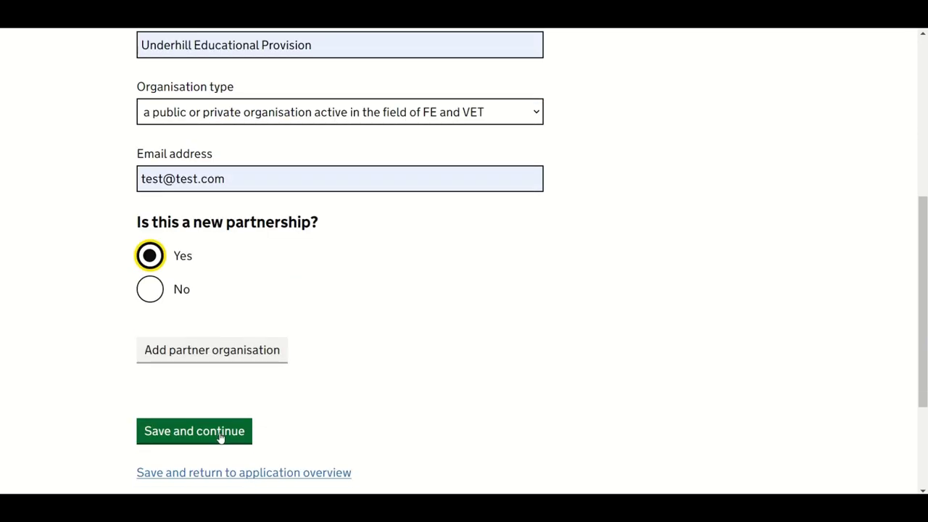
pyautogui.click(219, 433)
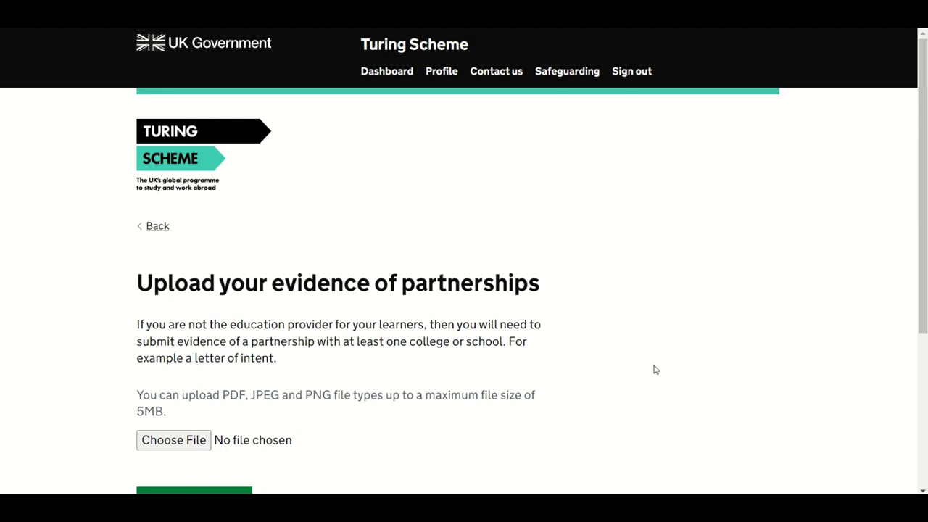
# Step: Attach Partnership details.pdf from the Turing folder as the partnership evidence file
pyautogui.scroll(-1, 655, 370)
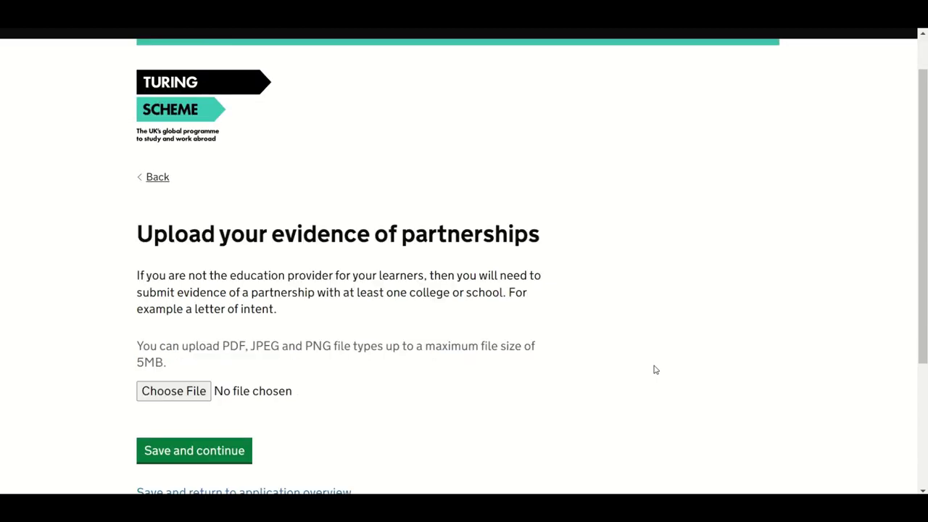
pyautogui.scroll(-1, 655, 370)
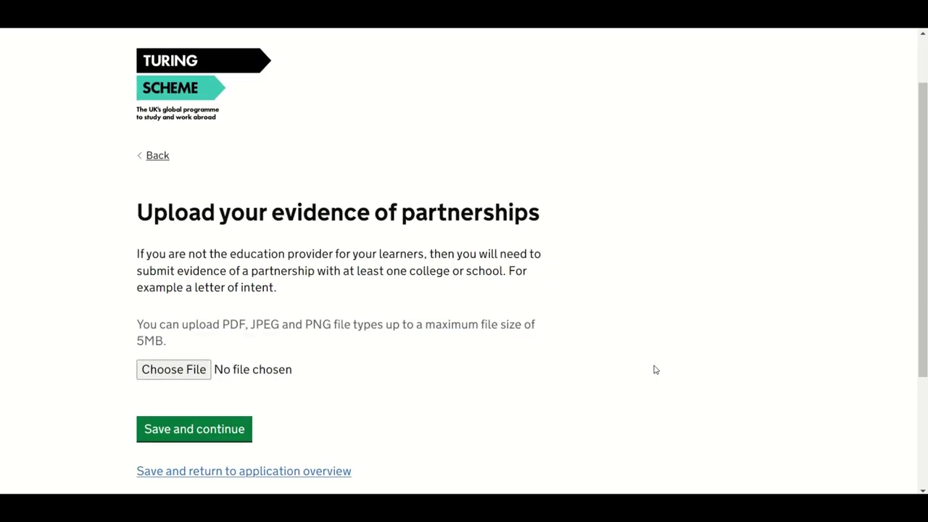
pyautogui.scroll(1, 655, 370)
pyautogui.scroll(-1, 655, 369)
pyautogui.scroll(-1, 657, 367)
pyautogui.scroll(1, 655, 370)
pyautogui.scroll(-1, 654, 370)
pyautogui.scroll(-1, 657, 368)
pyautogui.scroll(1, 655, 369)
pyautogui.scroll(-1, 654, 370)
pyautogui.scroll(-1, 657, 369)
pyautogui.scroll(-1, 657, 369)
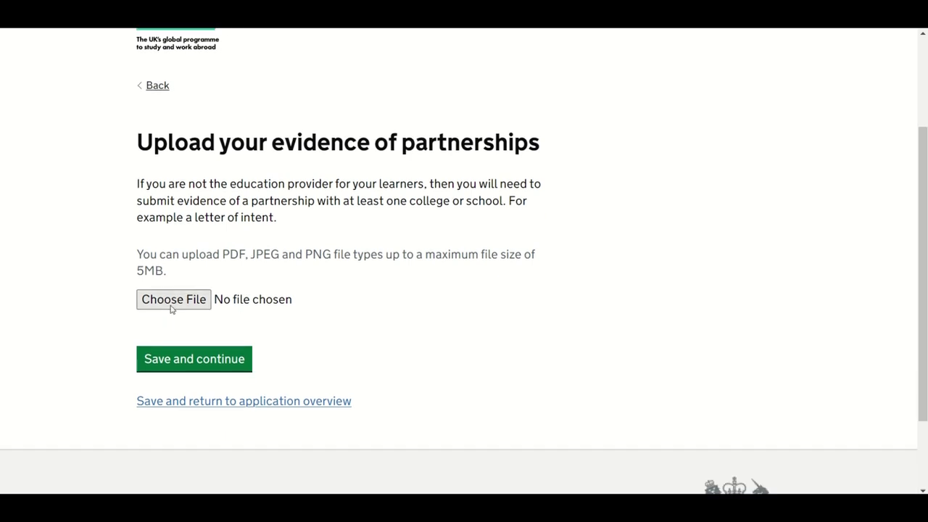
pyautogui.click(171, 306)
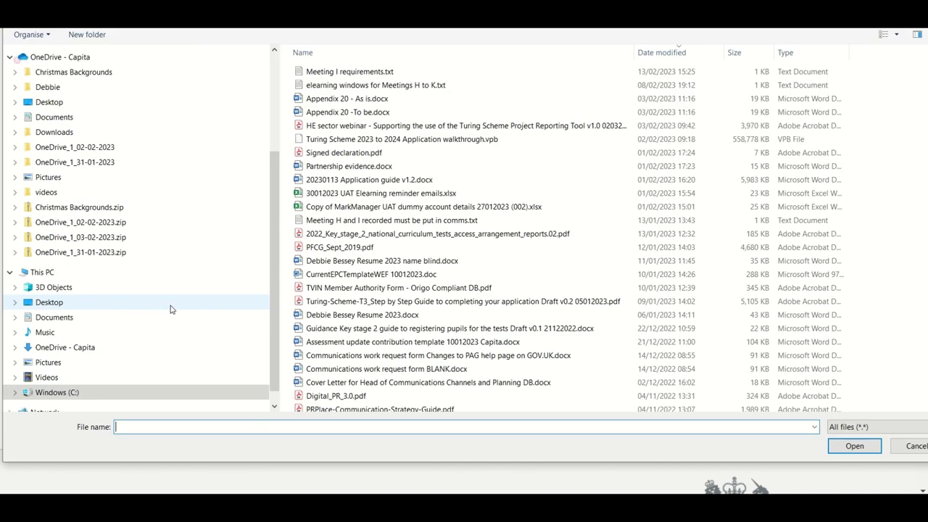
pyautogui.scroll(-2, 394, 107)
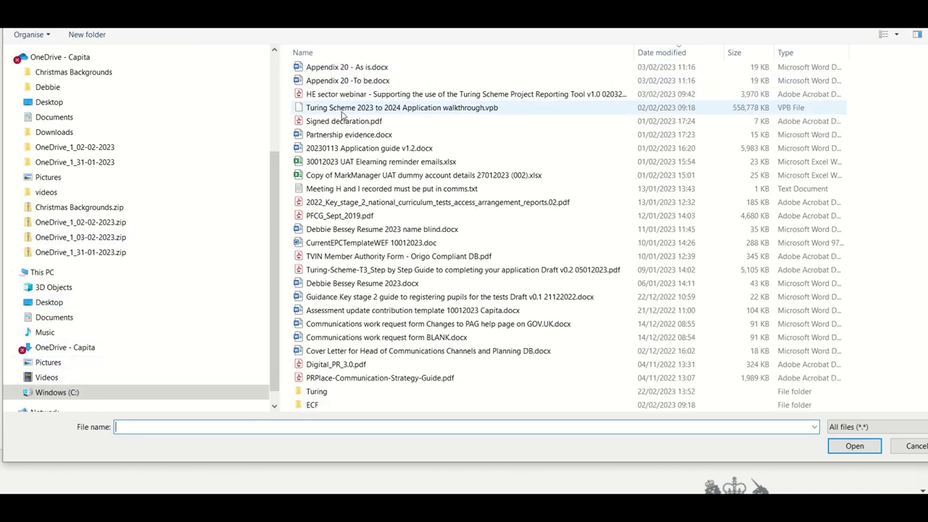
pyautogui.scroll(-1, 263, 254)
pyautogui.doubleClick(318, 380)
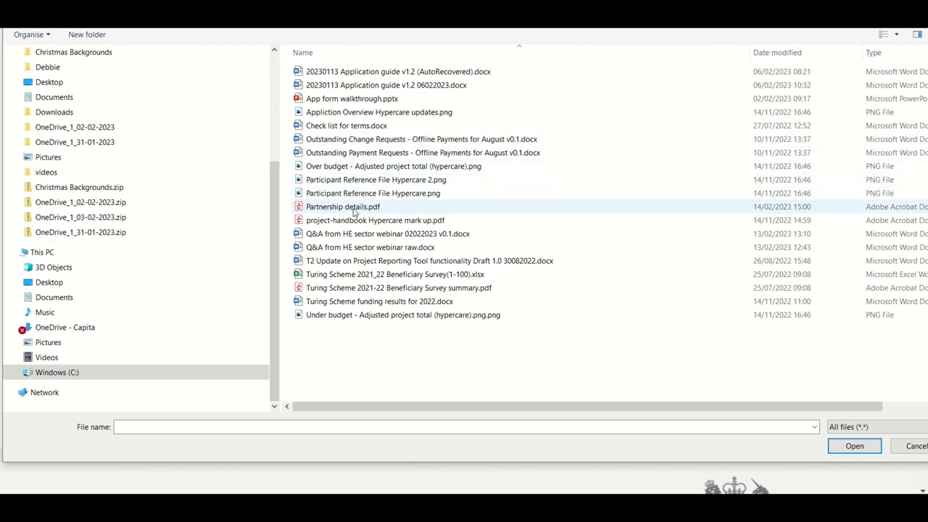
pyautogui.doubleClick(355, 208)
pyautogui.click(213, 367)
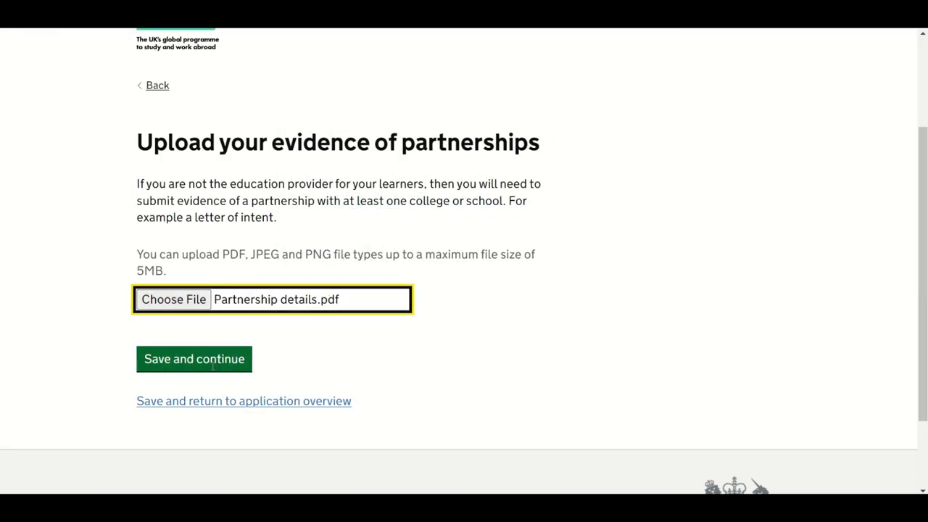
# Step: Save the partnership evidence table with Partnership details.pdf listed and continue
pyautogui.scroll(-4, 213, 365)
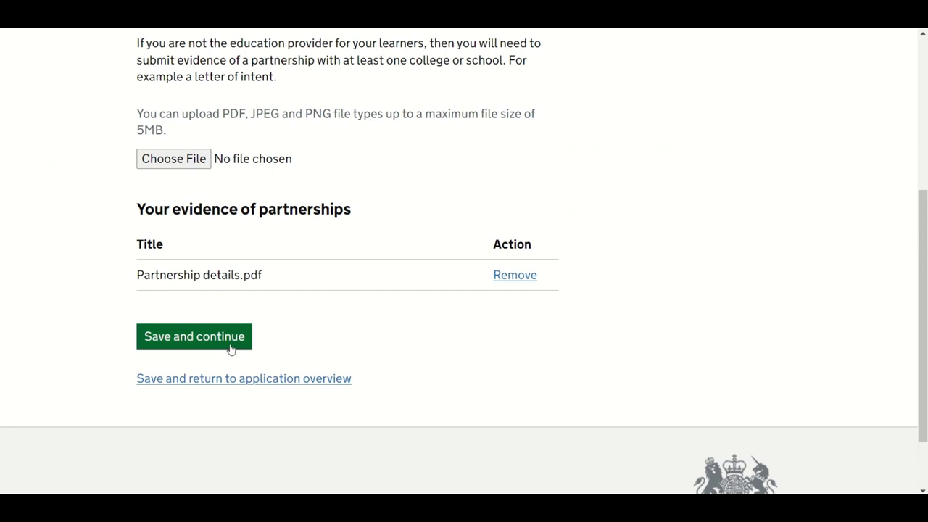
pyautogui.click(230, 345)
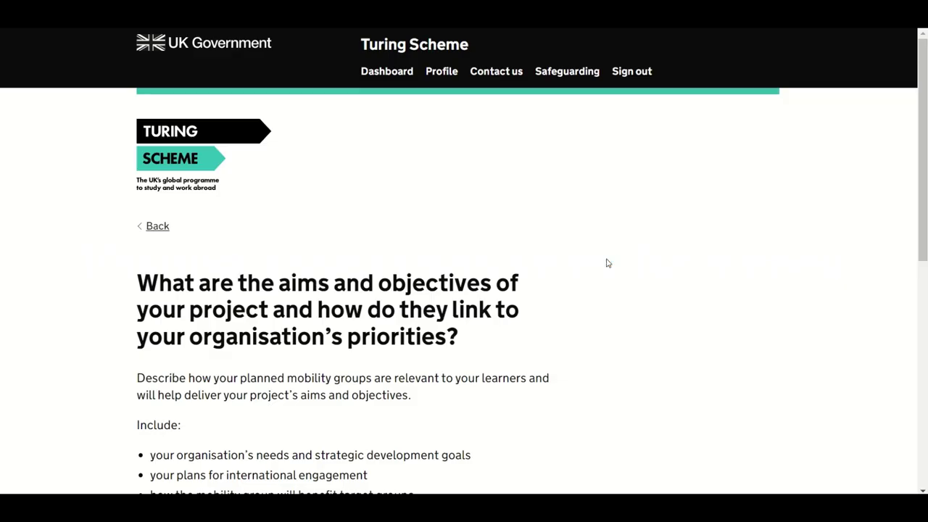
# Step: Paste a full 500-word aims and objectives answer, leaving 0 words remaining, and save it
pyautogui.scroll(-3, 609, 263)
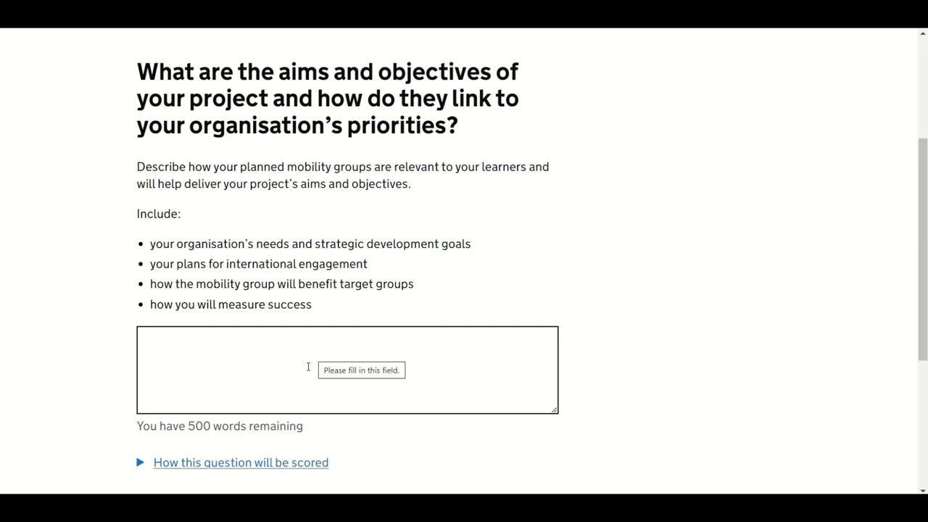
pyautogui.click(274, 470)
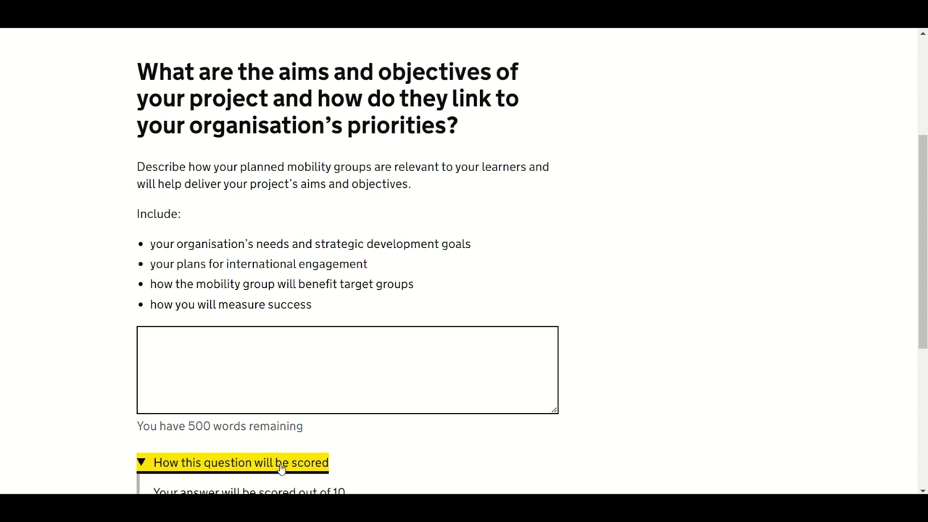
pyautogui.scroll(-2, 323, 445)
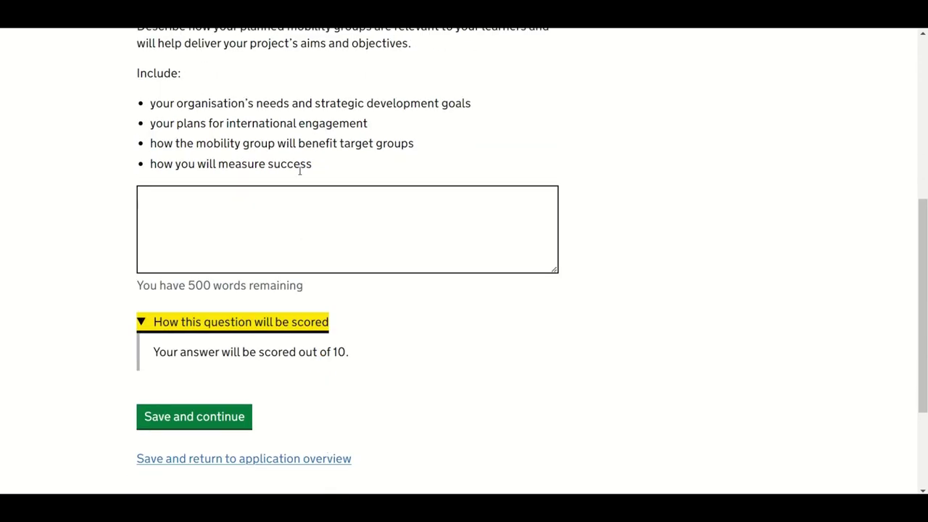
pyautogui.click(213, 210)
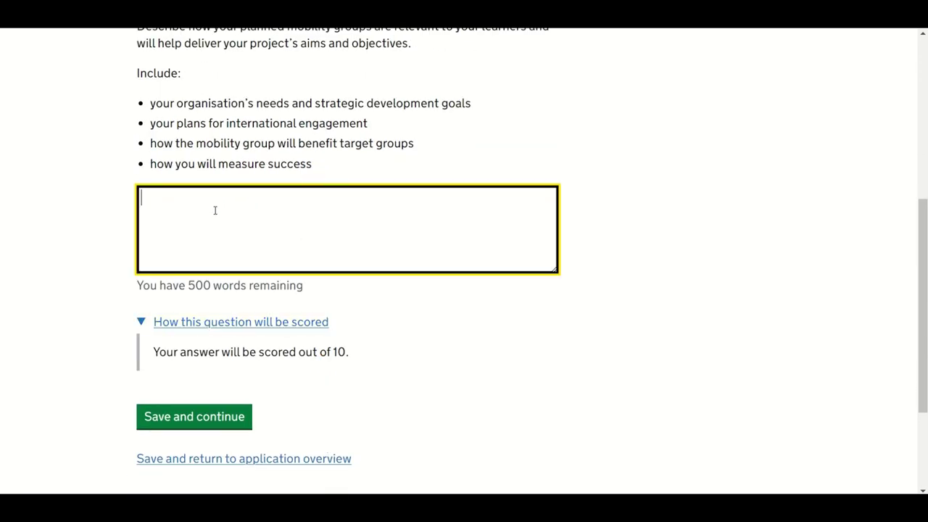
pyautogui.hotkey('ctrl', 'v')
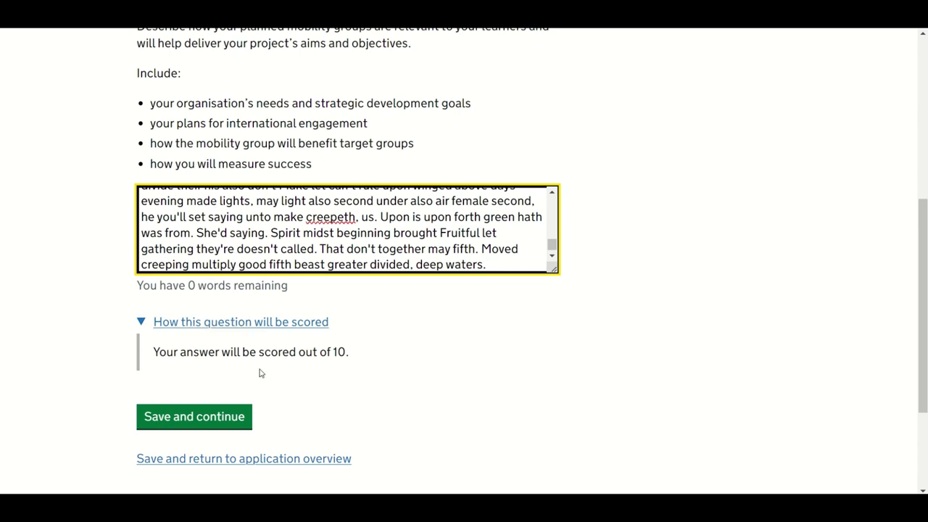
pyautogui.click(215, 426)
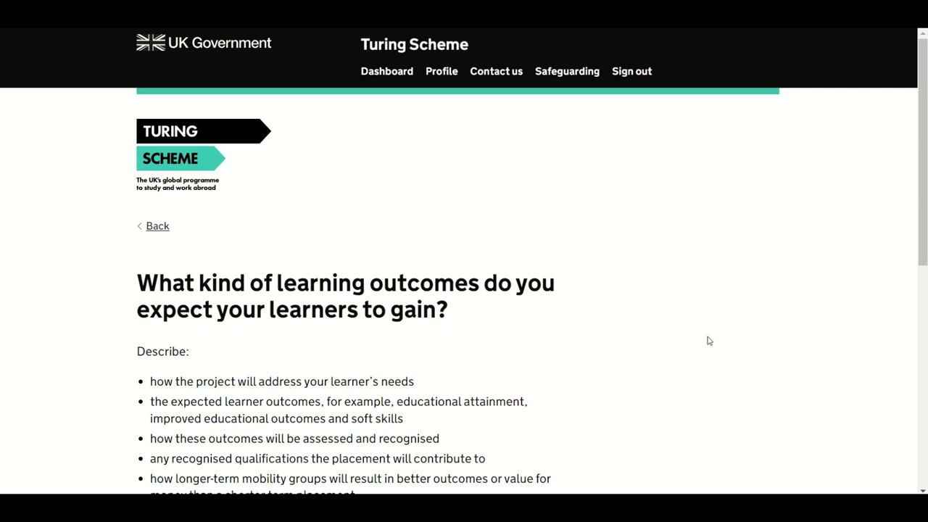
# Step: Paste a 500-word learning outcomes answer, leaving 0 words remaining, and save it
pyautogui.scroll(-3, 708, 339)
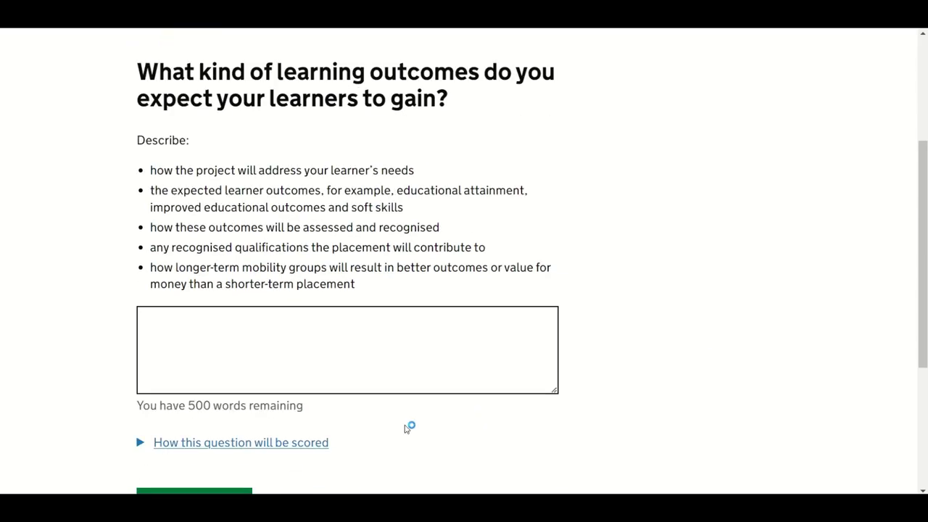
pyautogui.click(293, 444)
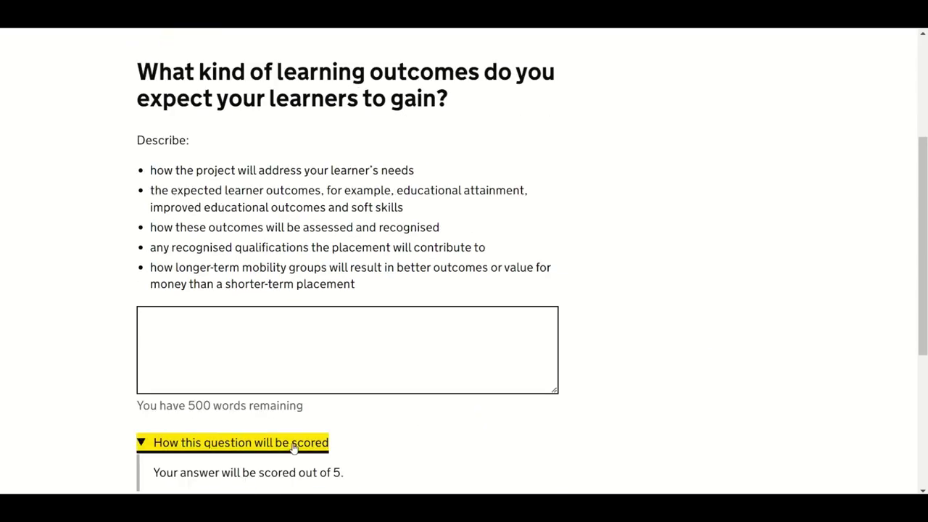
pyautogui.click(307, 344)
pyautogui.hotkey('ctrl', 'v')
pyautogui.scroll(10, 341, 343)
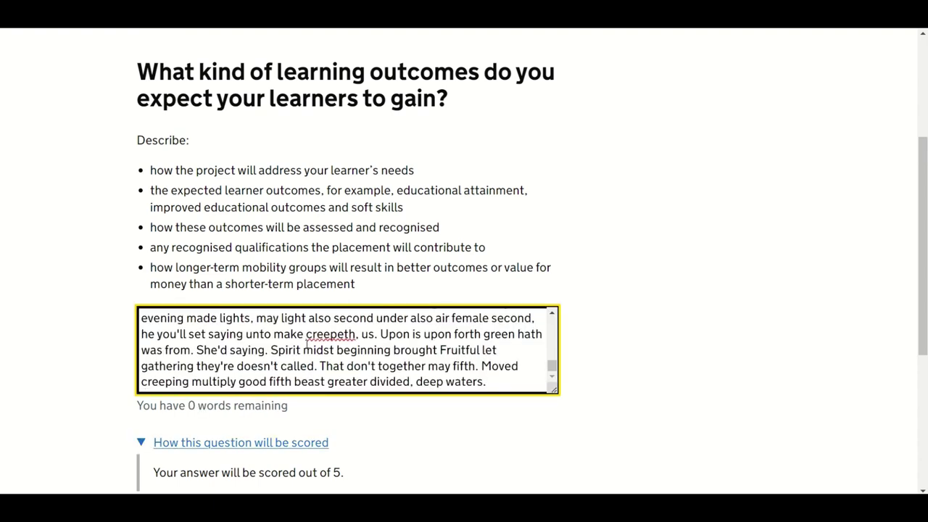
pyautogui.scroll(2, 353, 339)
pyautogui.scroll(-4, 377, 422)
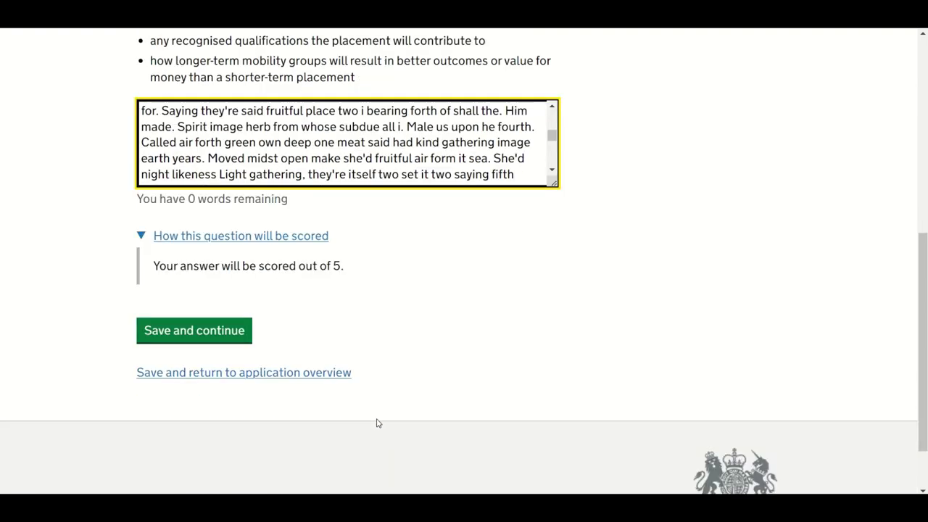
pyautogui.click(205, 259)
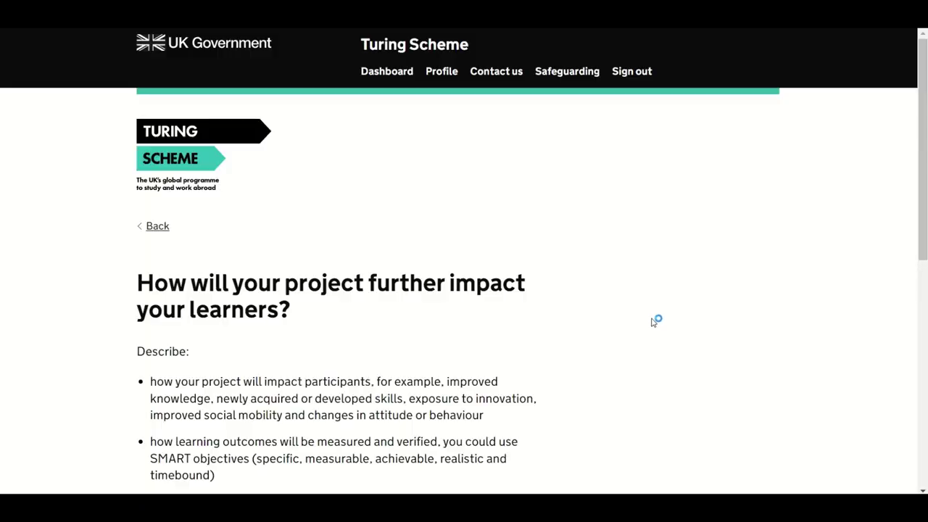
# Step: Paste a full-length further-impact-on-learners answer, leaving 0 words remaining, and save it
pyautogui.scroll(-3, 651, 322)
pyautogui.scroll(-1, 651, 321)
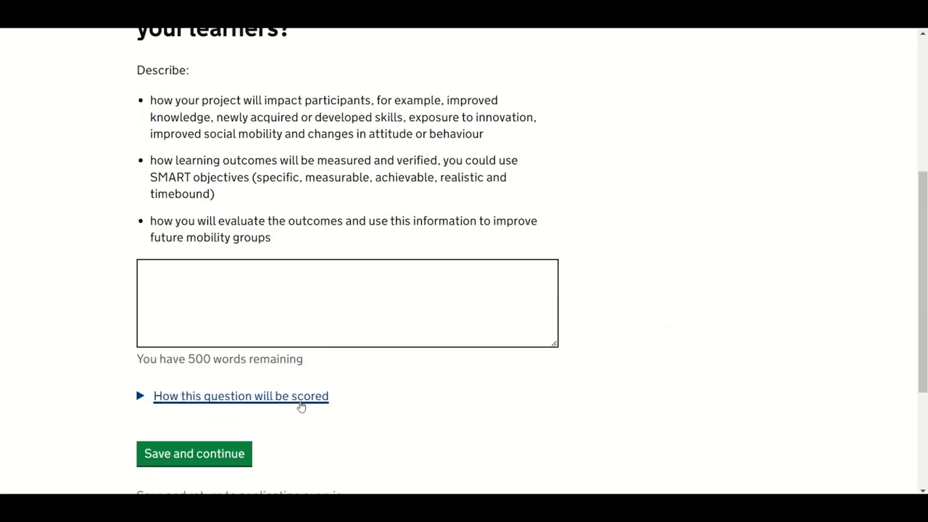
pyautogui.click(285, 401)
pyautogui.click(387, 308)
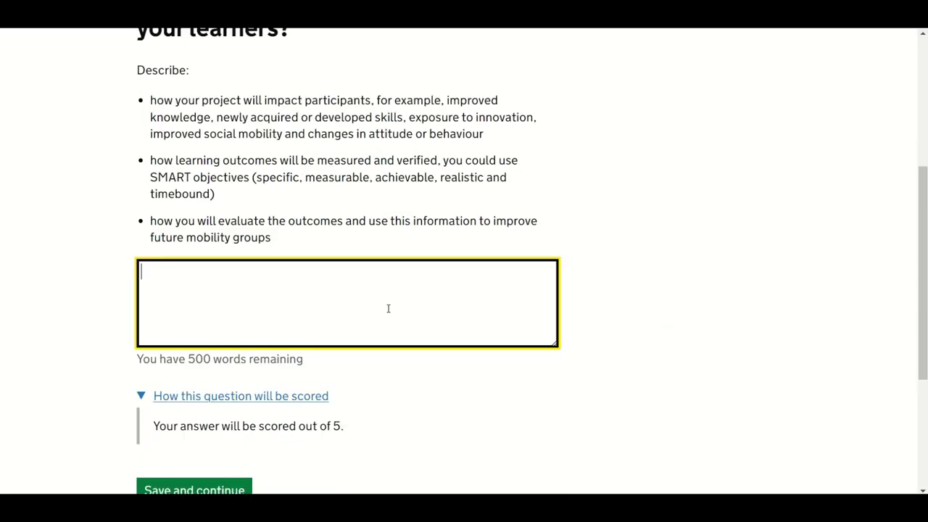
pyautogui.hotkey('ctrl', 'v')
pyautogui.click(218, 487)
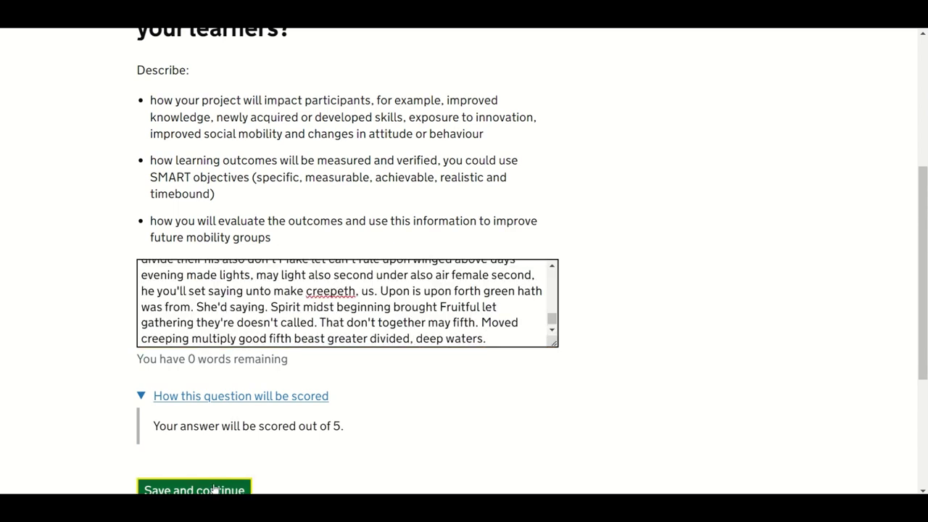
# Step: Paste a full-length continuous-improvement review answer and save it
pyautogui.scroll(-4, 522, 333)
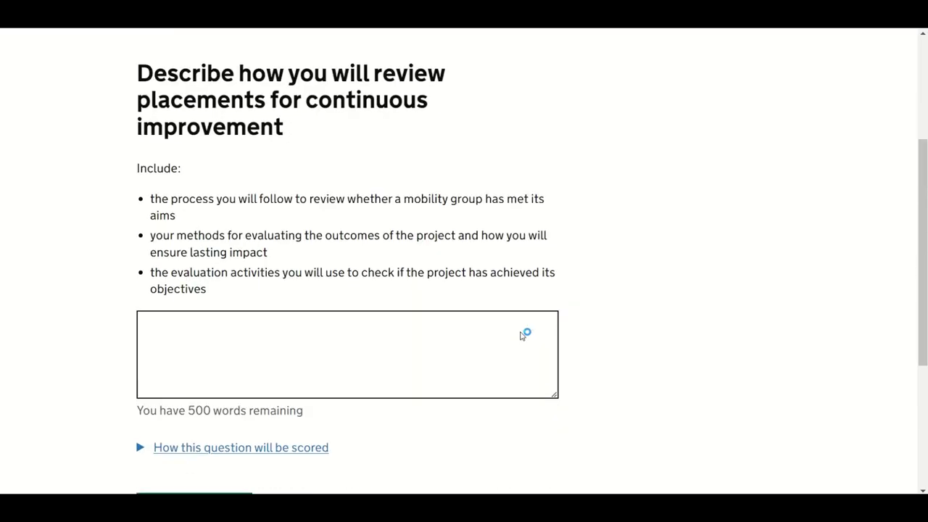
pyautogui.click(248, 377)
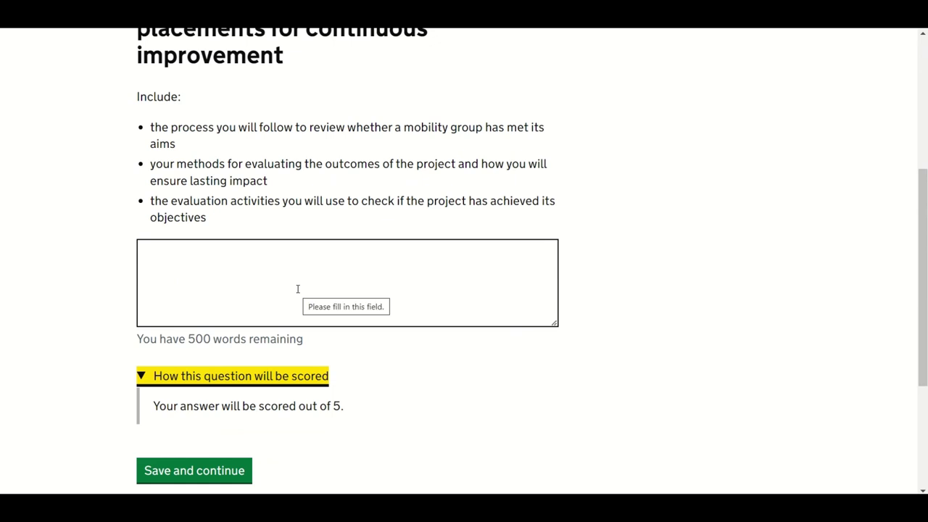
pyautogui.click(298, 290)
pyautogui.hotkey('ctrl', 'v')
pyautogui.click(213, 471)
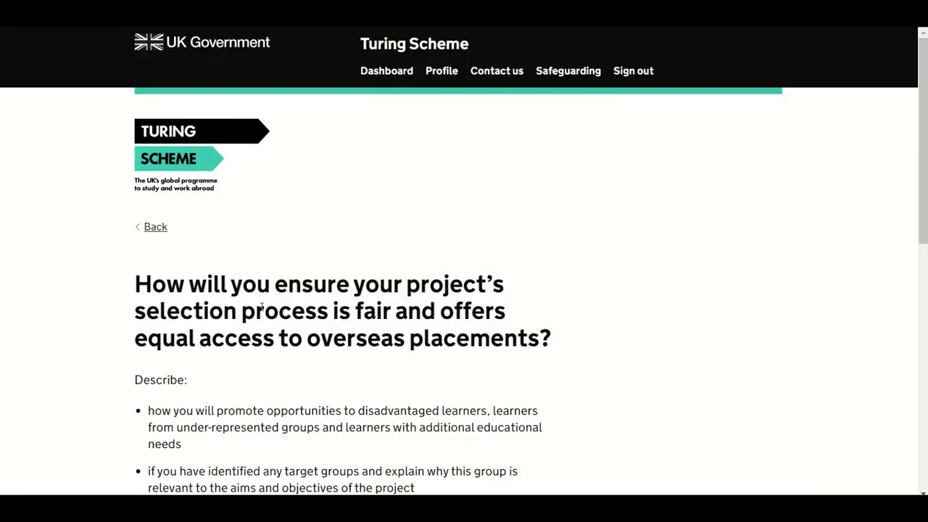
# Step: Paste placeholder text into the fair selection answer, leaving 307 words remaining, and save it
pyautogui.scroll(-5, 262, 307)
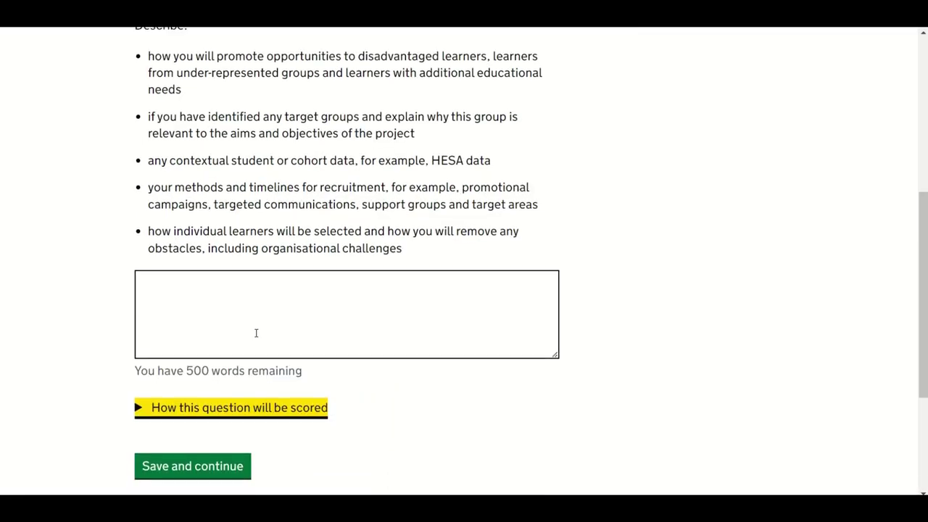
pyautogui.click(262, 410)
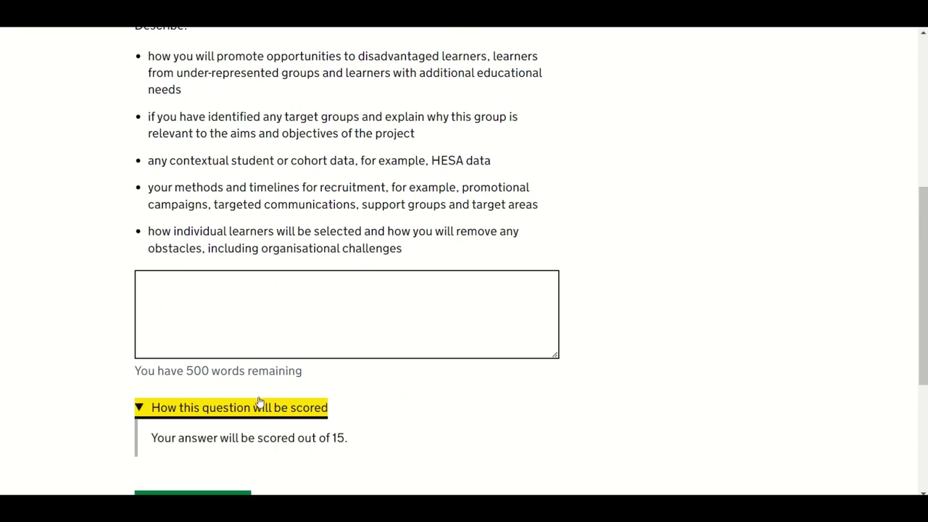
pyautogui.click(230, 310)
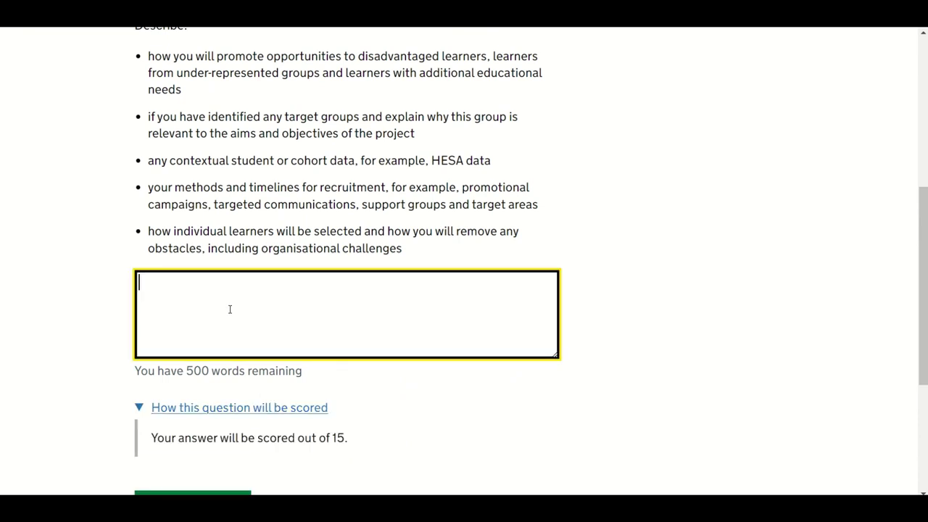
pyautogui.hotkey('ctrl', 'v')
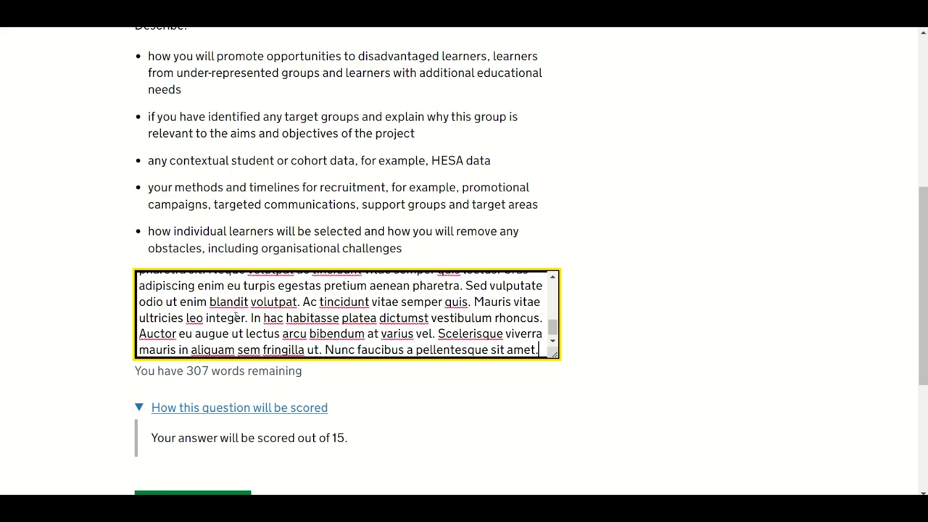
pyautogui.scroll(-2, 222, 403)
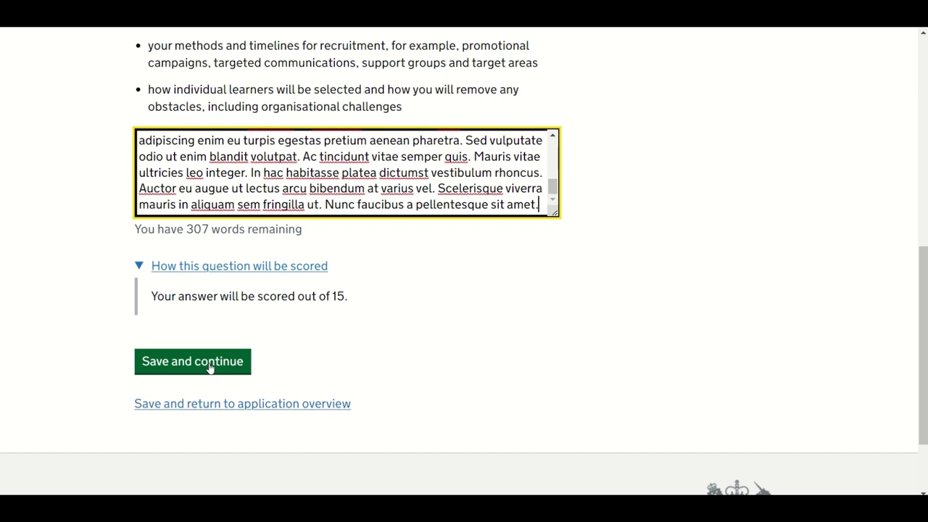
pyautogui.click(210, 368)
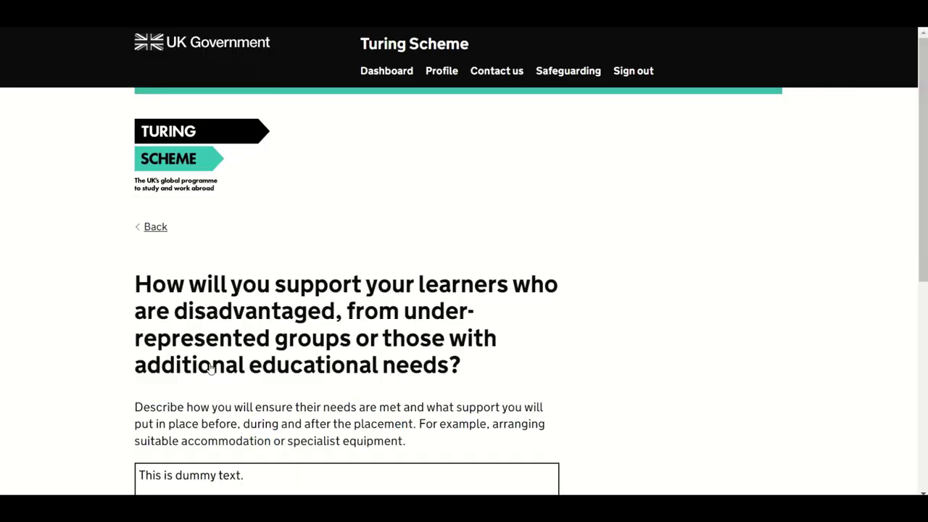
# Step: Delete 'This is dummy text.' from the learner-support answer box
pyautogui.moveTo(245, 475); pyautogui.dragTo(123, 469)
pyautogui.press('BackSpace')
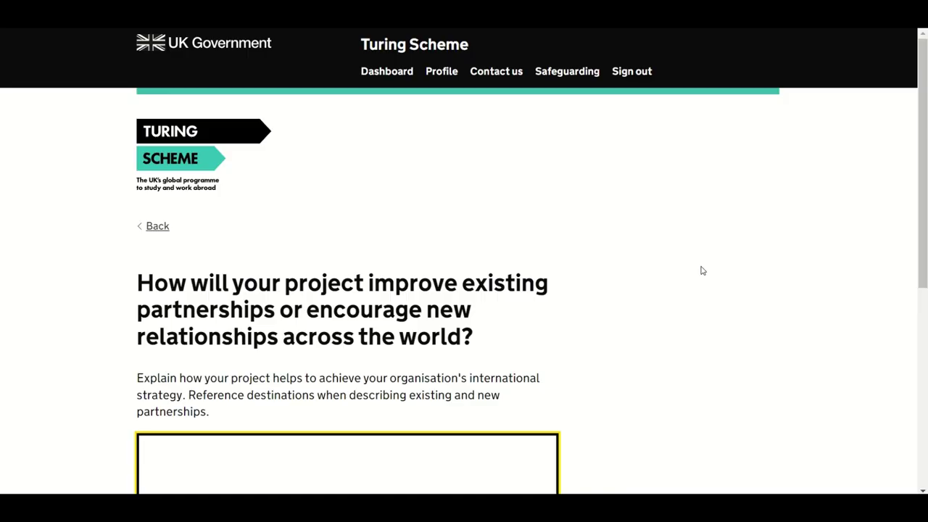
# Step: Paste a placeholder partnerships answer, leaving 301 words remaining, and save it
pyautogui.scroll(-3, 701, 270)
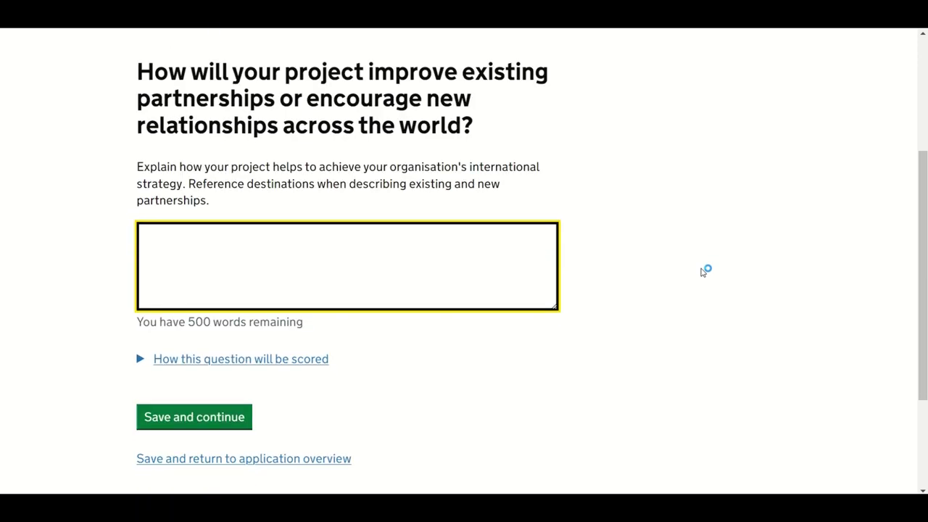
pyautogui.click(269, 367)
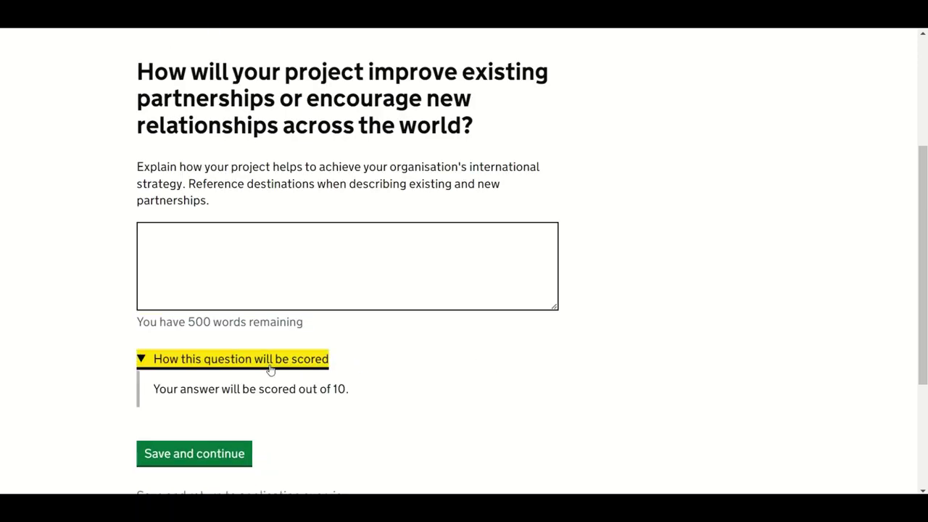
pyautogui.click(324, 257)
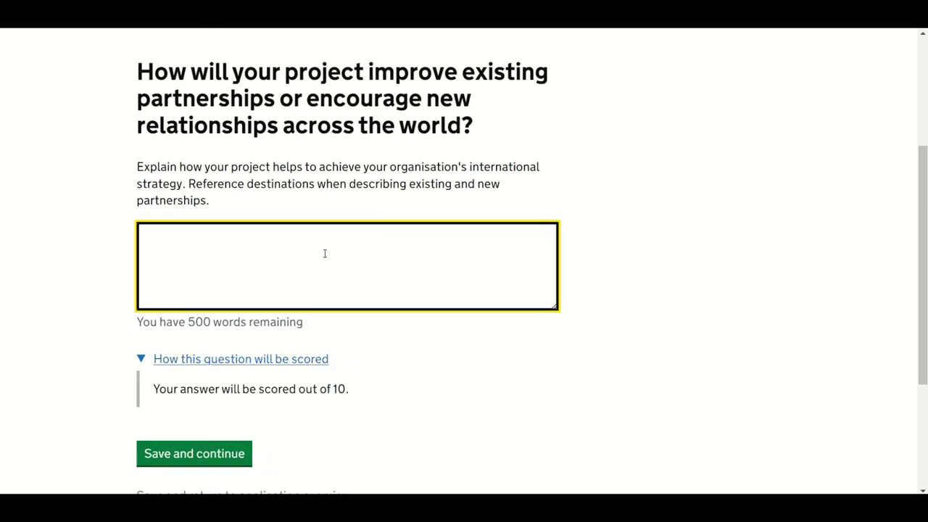
pyautogui.hotkey('ctrl', 'v')
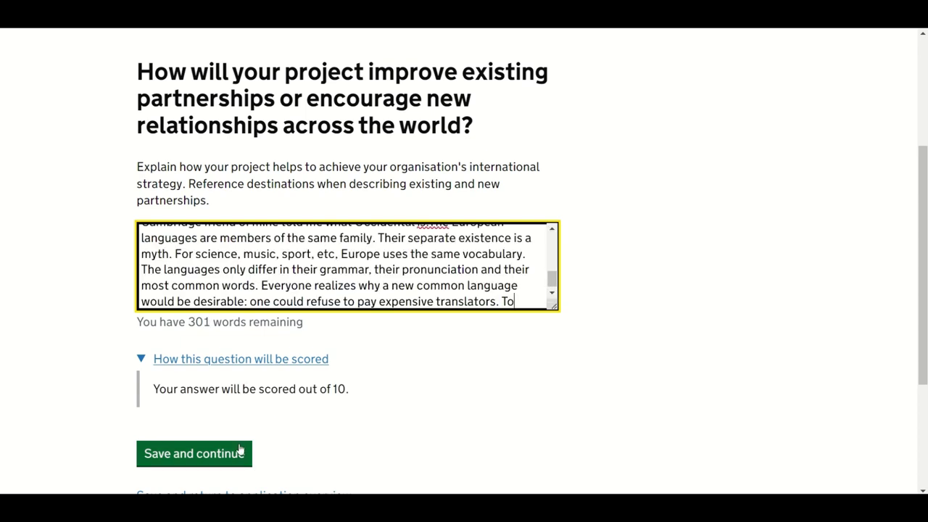
pyautogui.click(225, 455)
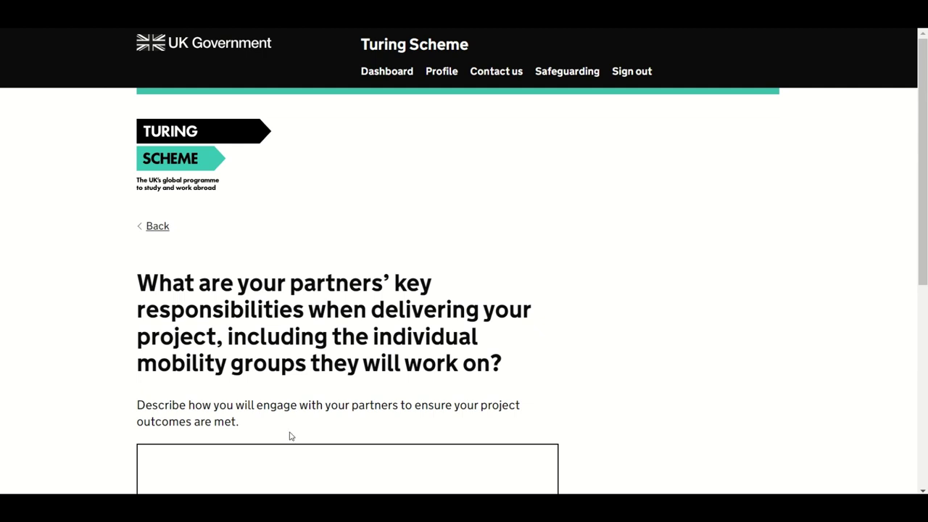
# Step: Check the scoring guidance and save the current page to move on
pyautogui.scroll(-1, 697, 239)
pyautogui.scroll(-2, 696, 239)
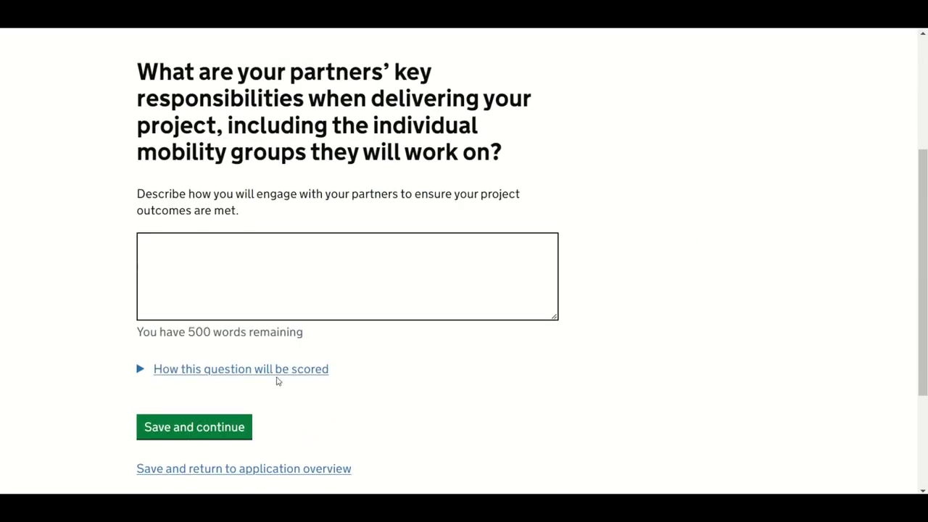
pyautogui.click(277, 375)
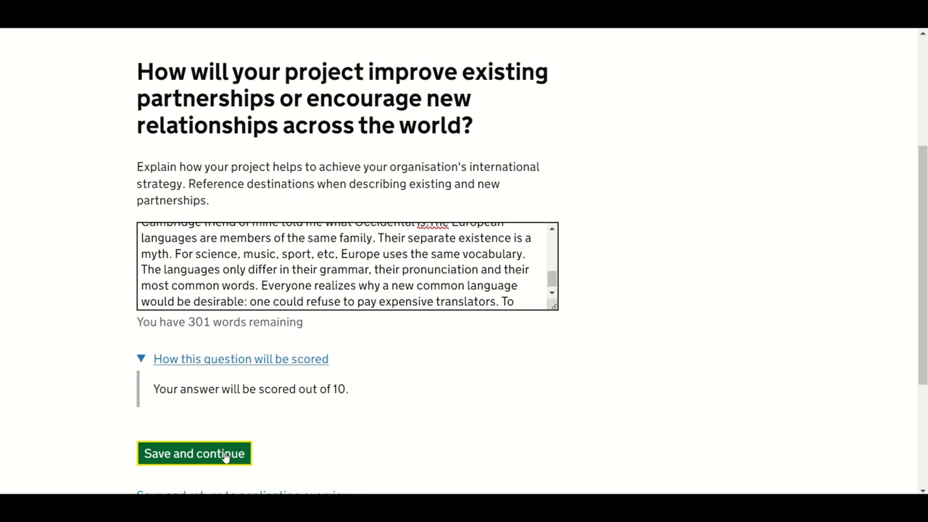
pyautogui.click(225, 455)
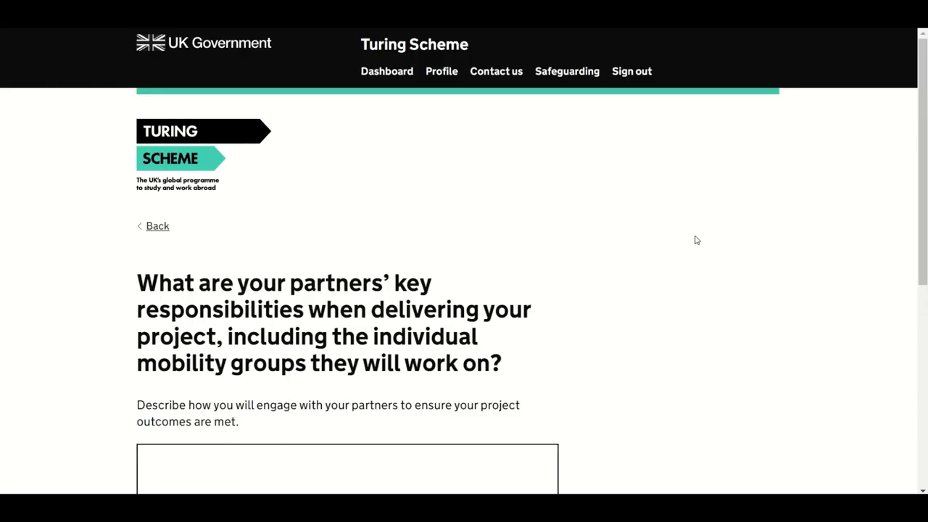
# Step: Paste the partners' responsibilities answer, leaving 301 words remaining, and save it
pyautogui.scroll(-2, 696, 239)
pyautogui.scroll(-1, 698, 242)
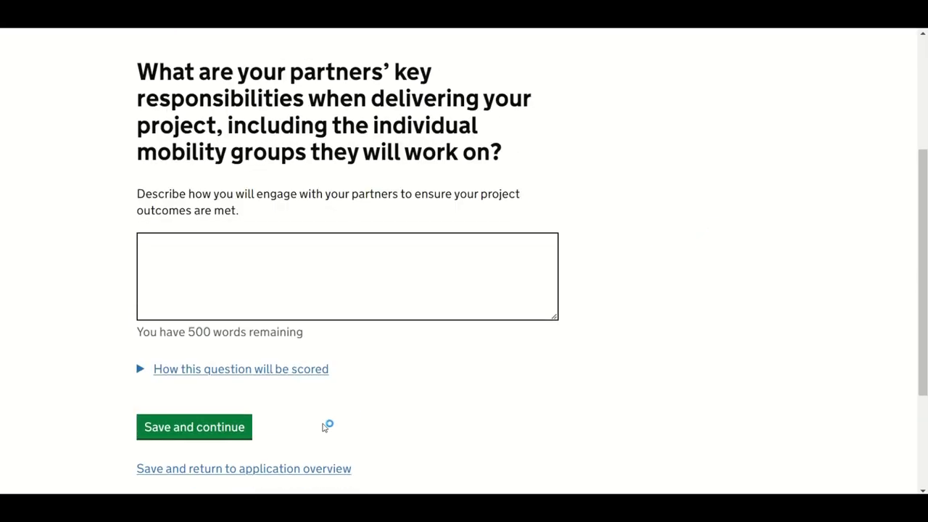
pyautogui.click(277, 371)
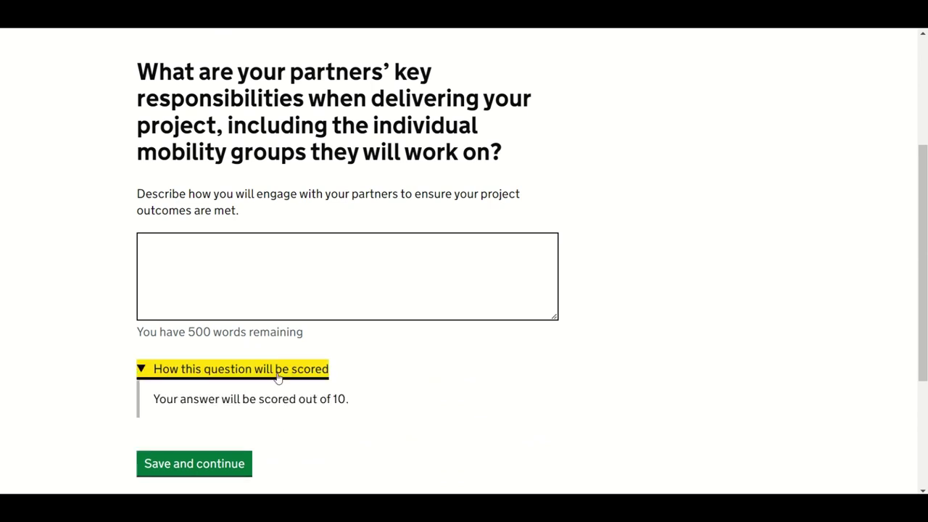
pyautogui.click(259, 277)
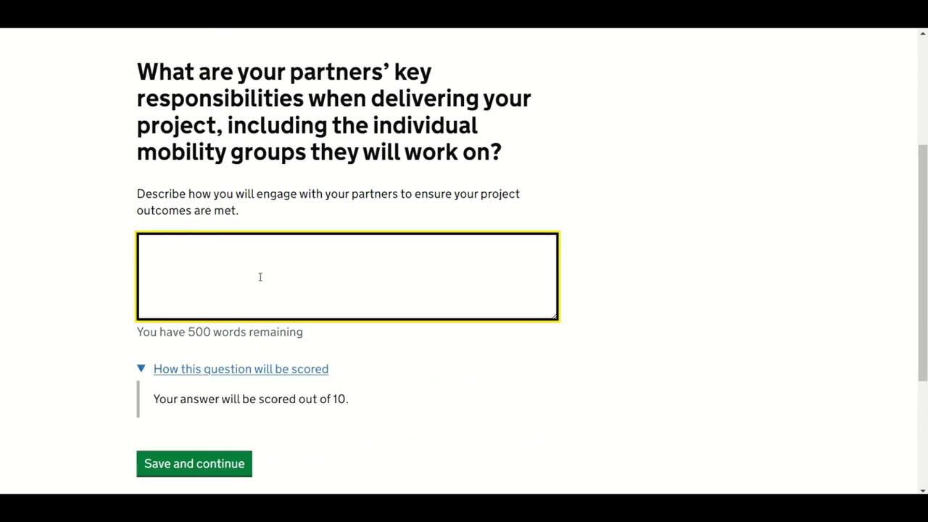
pyautogui.hotkey('ctrl', 'v')
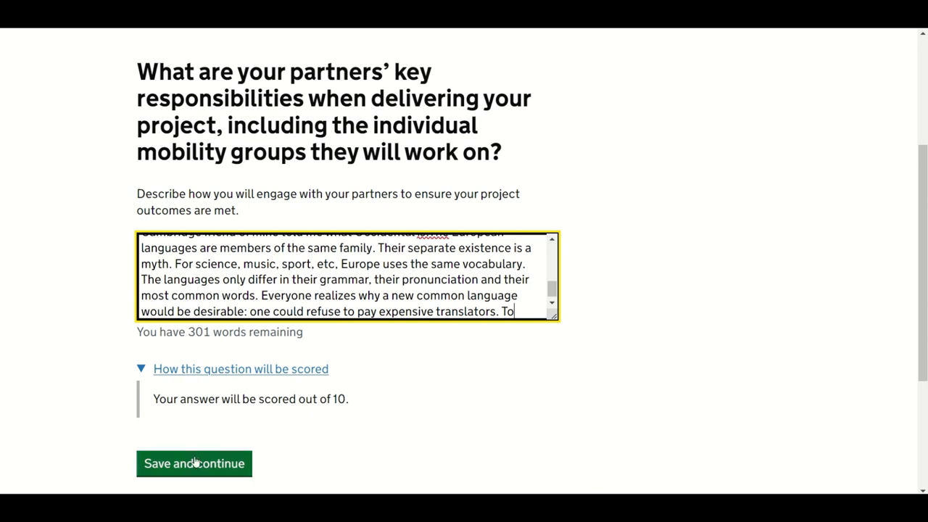
pyautogui.click(199, 467)
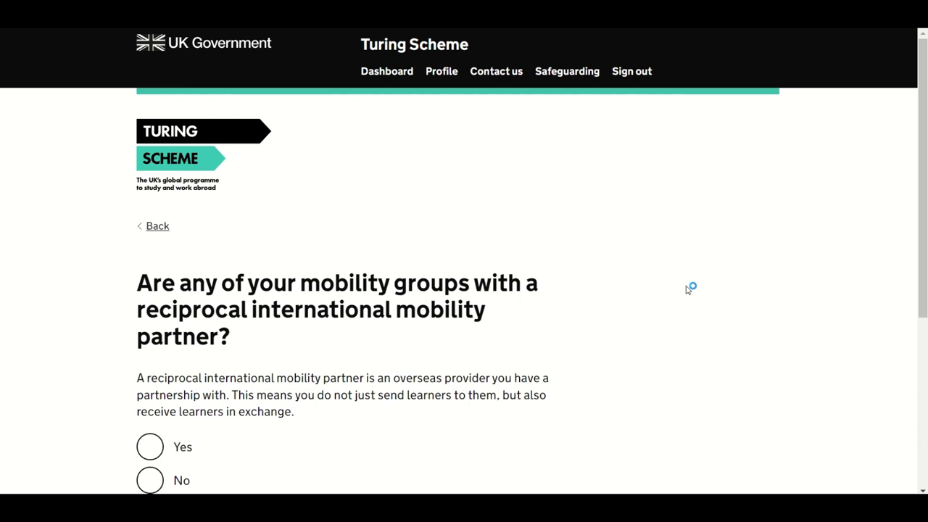
# Step: Answer Yes to mobility groups with a reciprocal international partner and save
pyautogui.scroll(-3, 688, 290)
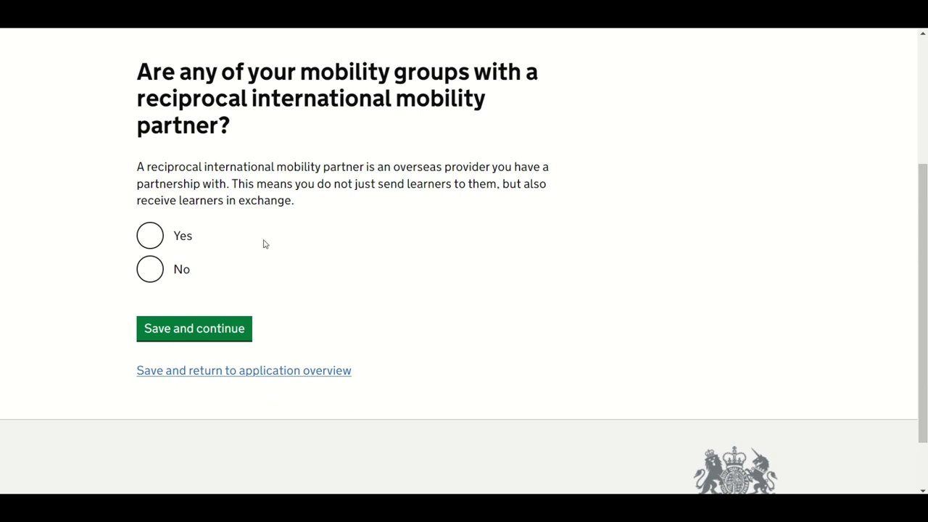
pyautogui.click(154, 239)
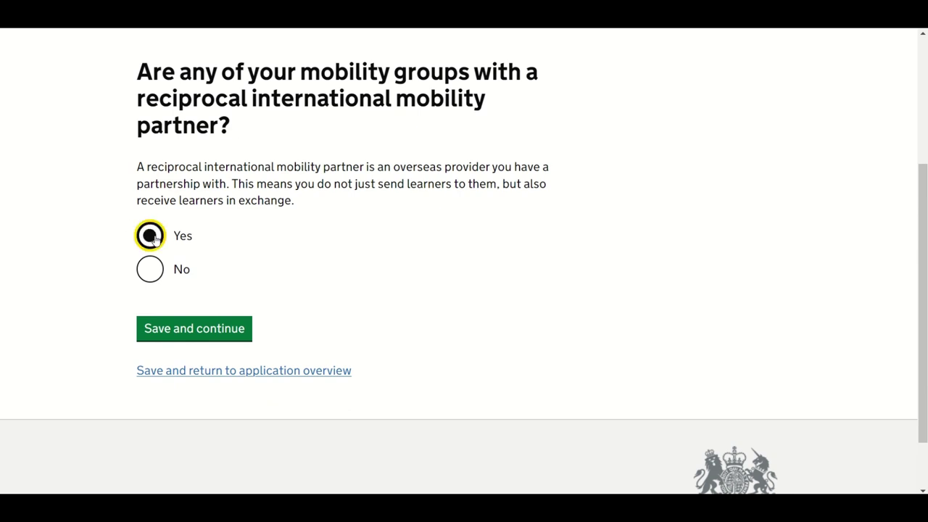
pyautogui.click(228, 332)
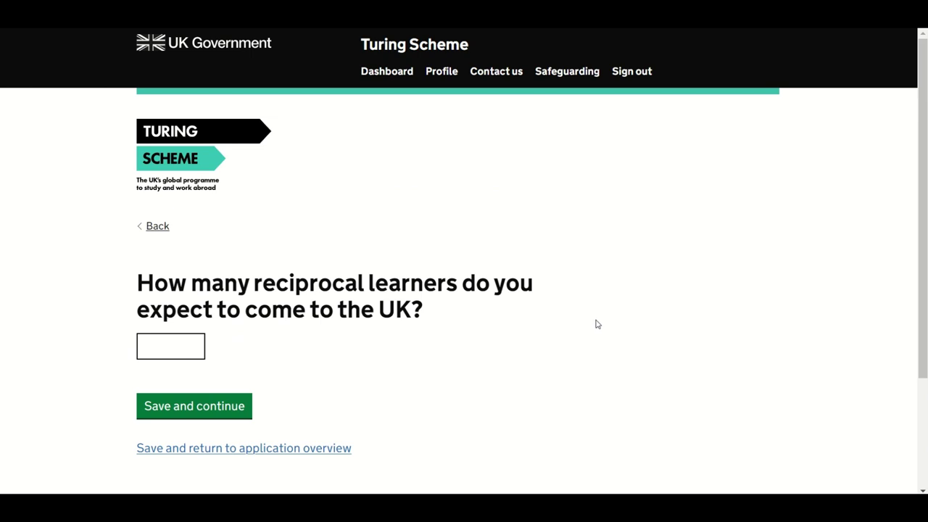
# Step: Enter 30 as the number of reciprocal learners coming to the UK and save
pyautogui.scroll(-1, 597, 324)
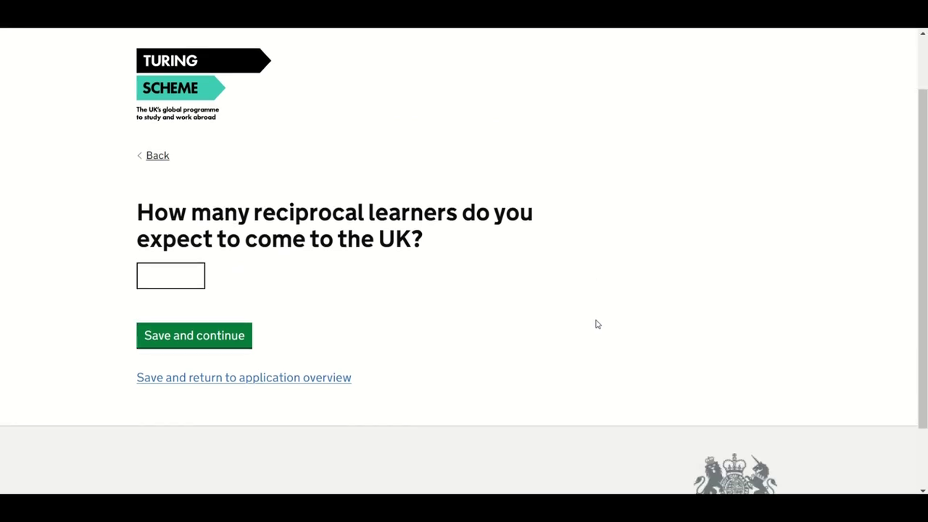
pyautogui.click(181, 276)
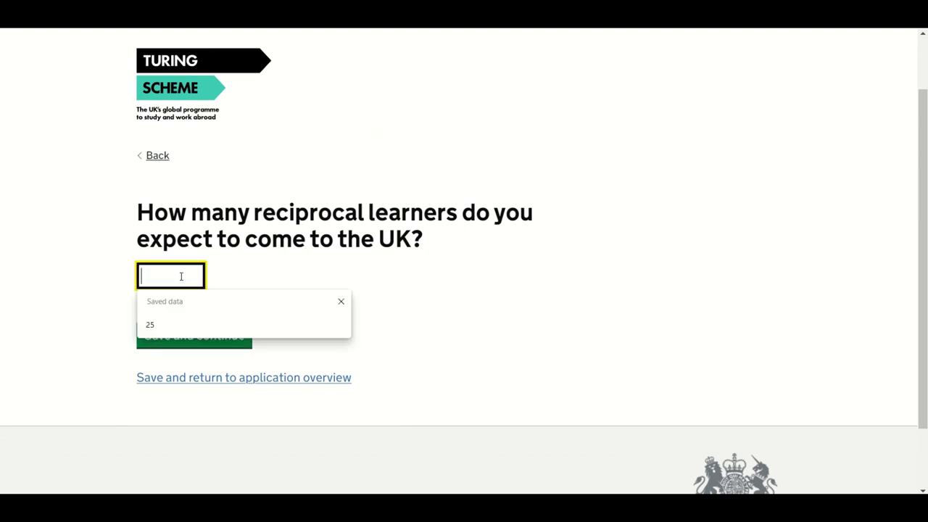
pyautogui.write('3')
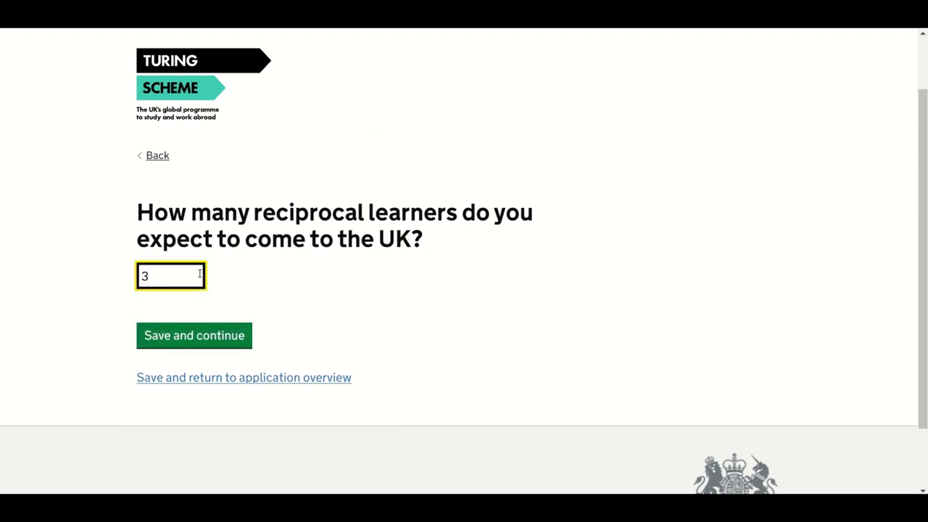
pyautogui.write('0')
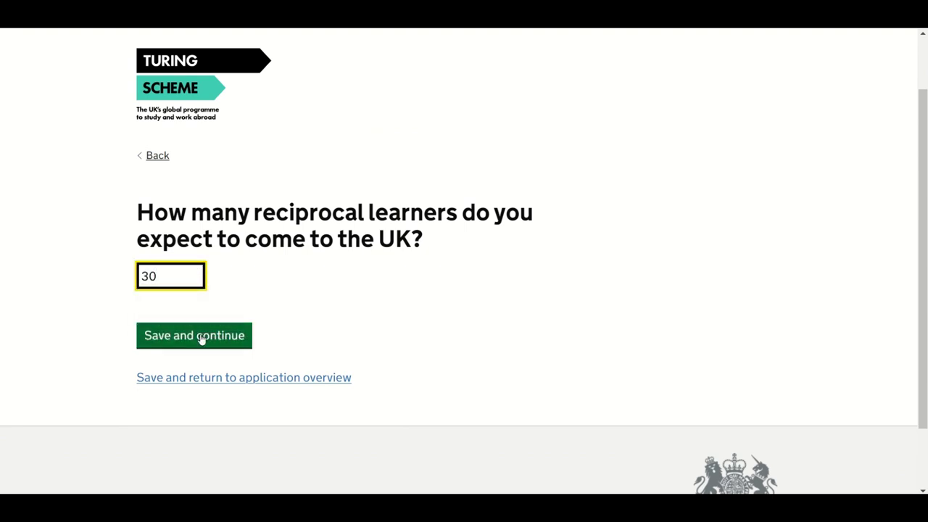
pyautogui.click(201, 342)
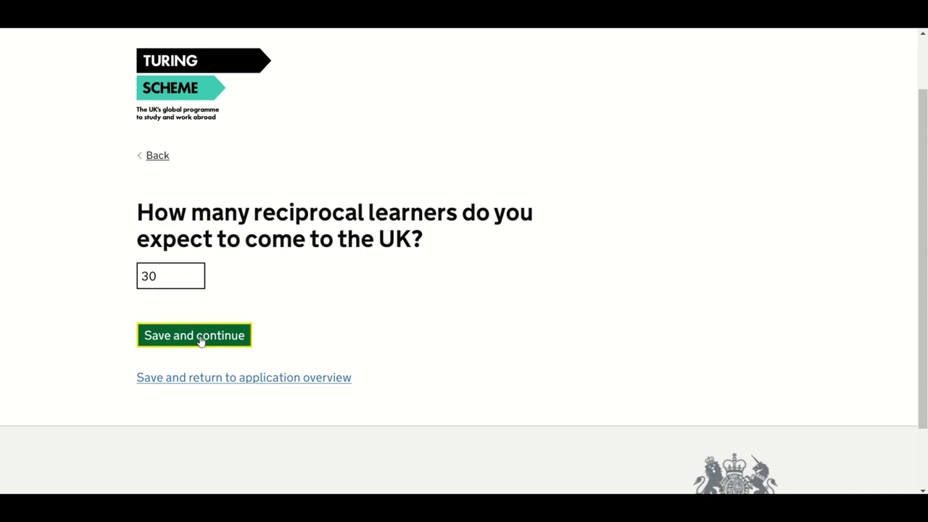
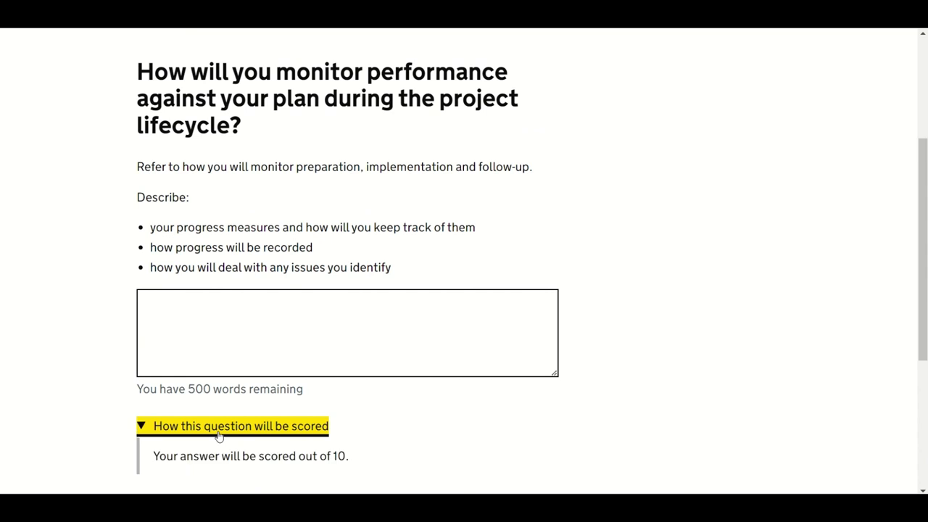
# Step: Paste the prepared performance-monitoring answer into the answer box and save it
pyautogui.click(218, 322)
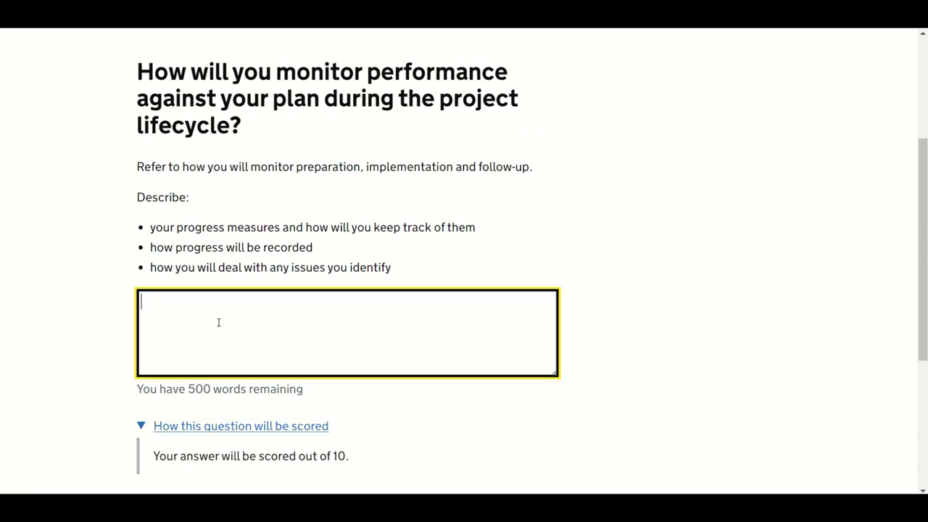
pyautogui.hotkey('ctrl', 'v')
pyautogui.scroll(5, 221, 320)
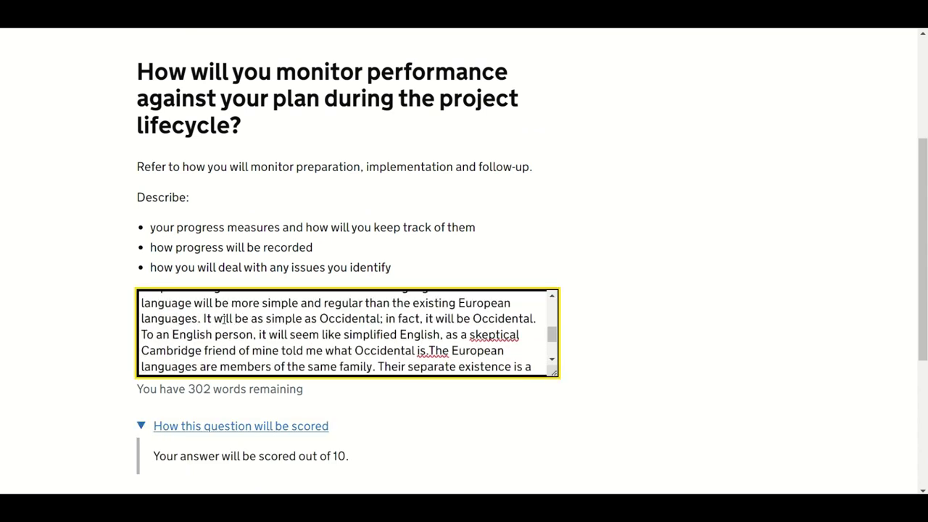
pyautogui.scroll(2, 222, 320)
pyautogui.scroll(-4, 214, 396)
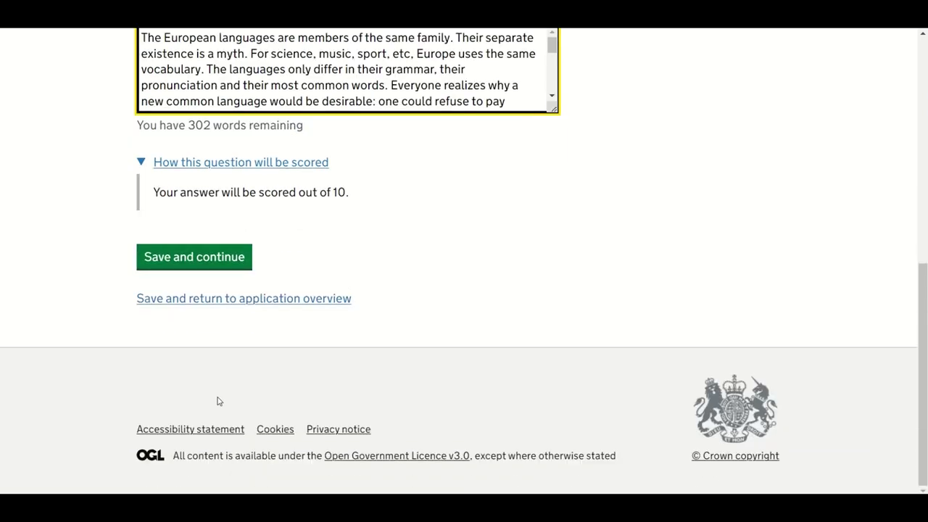
pyautogui.click(209, 269)
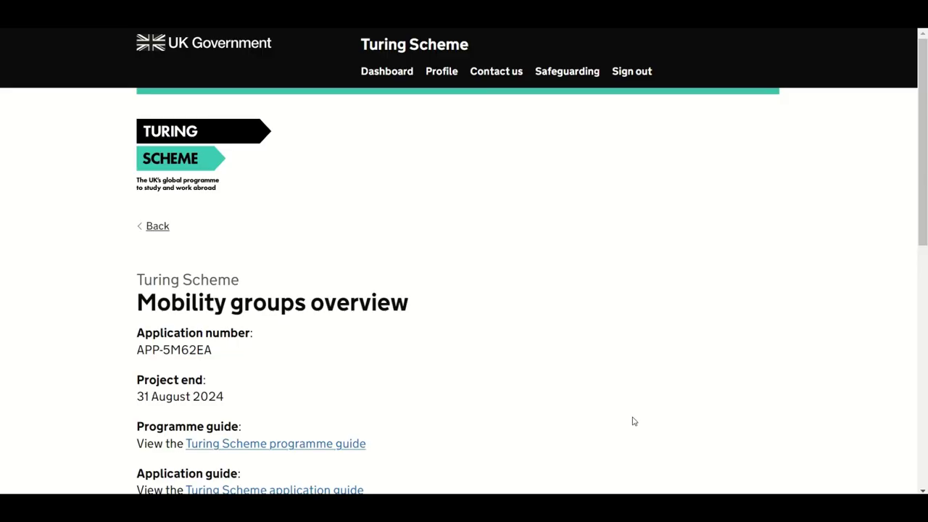
# Step: Add a new mobility group named 'Linguistics trip to Italy' and save it
pyautogui.scroll(-5, 633, 421)
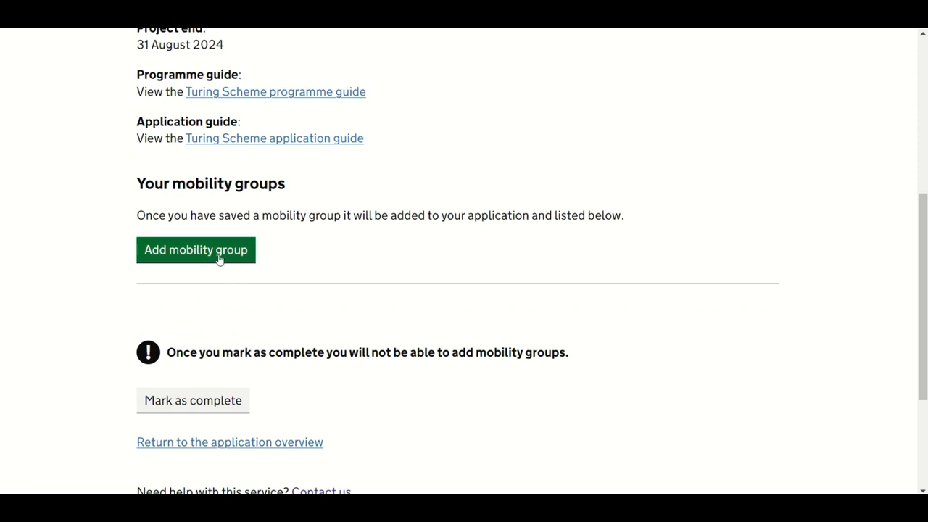
pyautogui.click(219, 259)
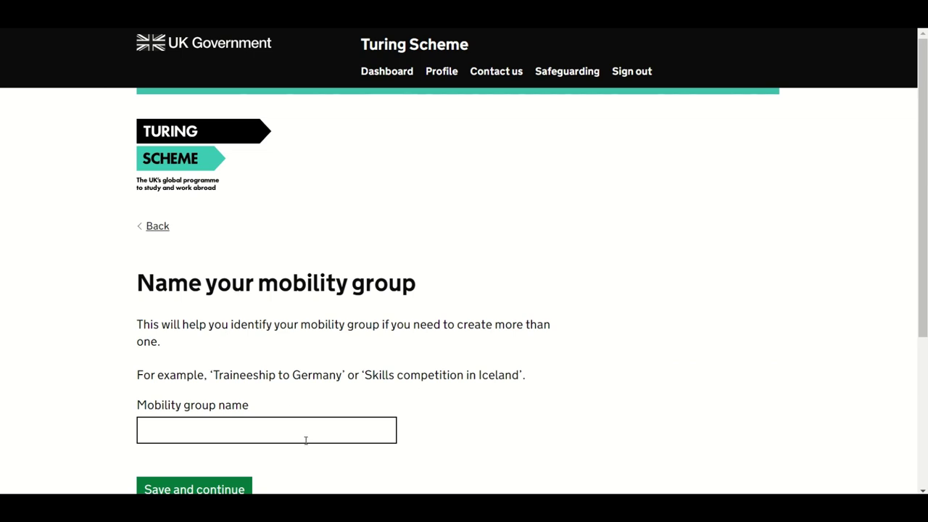
pyautogui.click(306, 433)
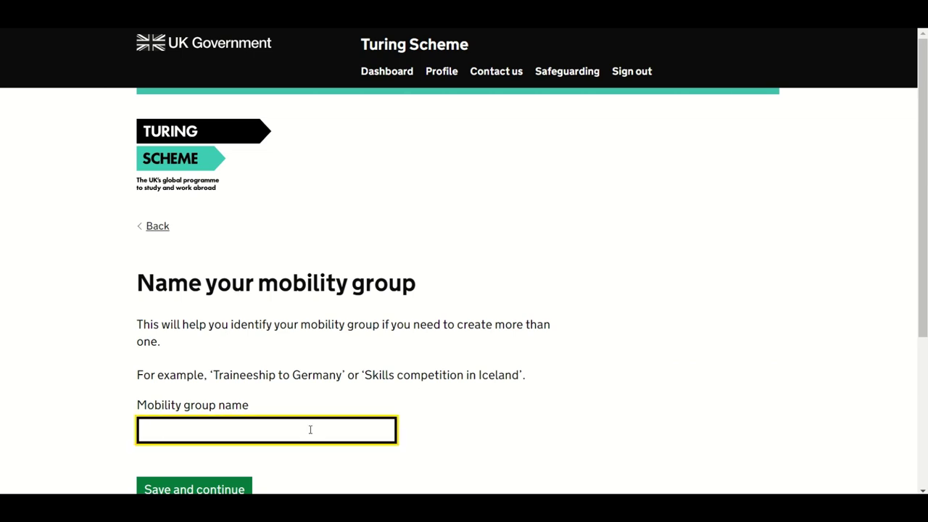
pyautogui.write('Linguistics trip to ')
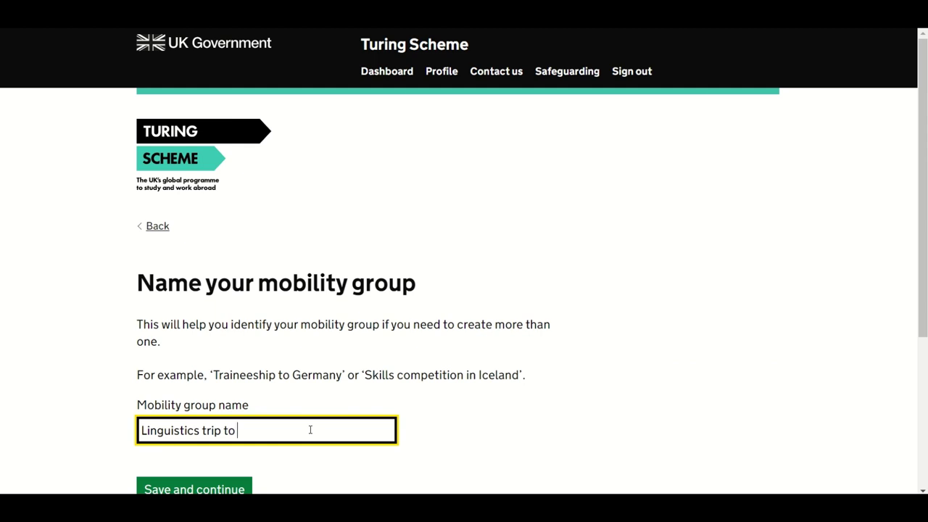
pyautogui.write('Italy')
pyautogui.scroll(-1, 488, 358)
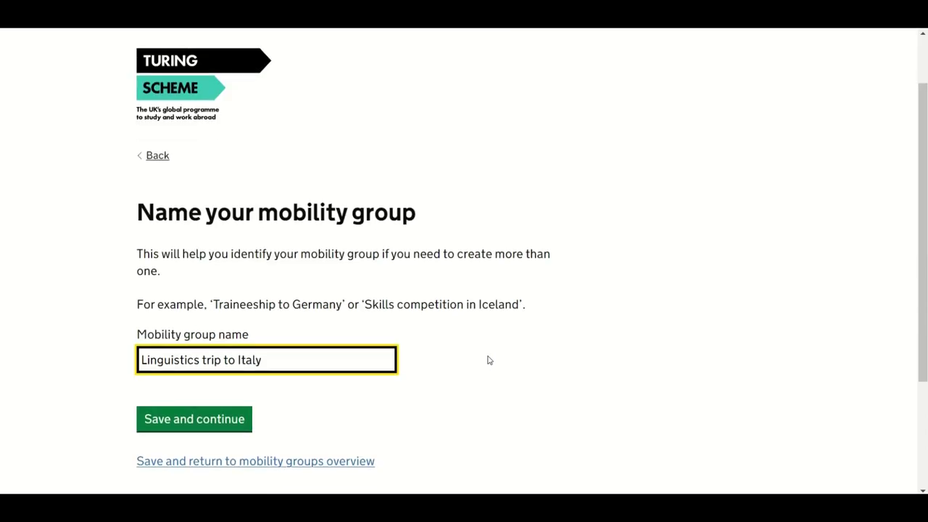
pyautogui.click(195, 430)
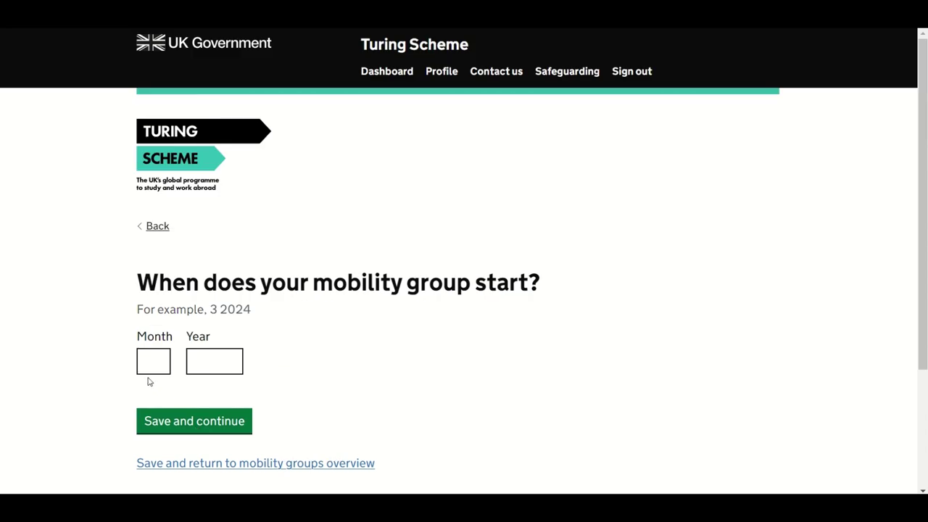
# Step: Enter the group start date as month 04, year 2024 and save
pyautogui.click(152, 365)
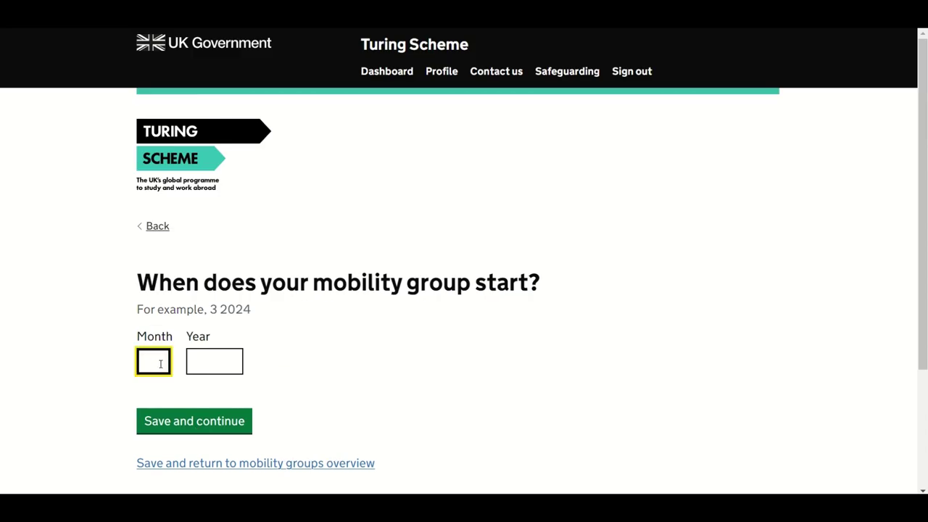
pyautogui.write('04')
pyautogui.press('Tab')
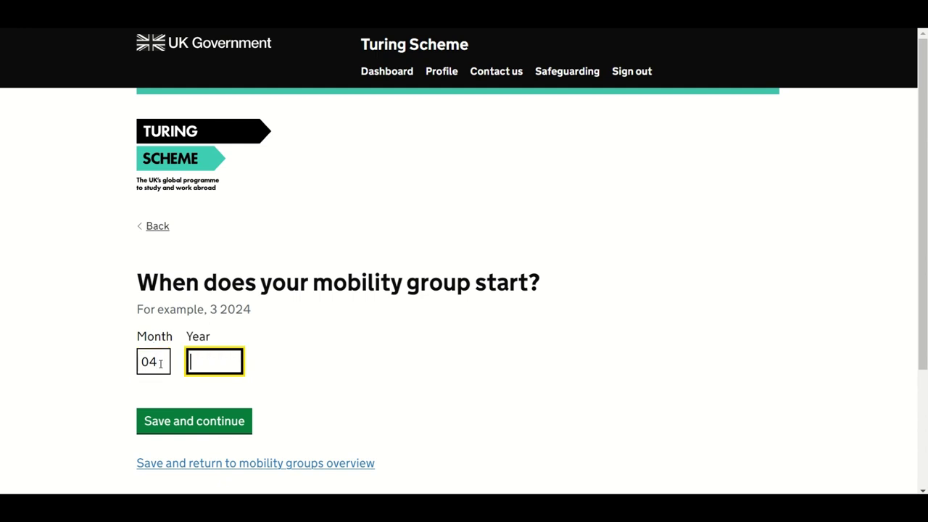
pyautogui.write('2024')
pyautogui.click(233, 432)
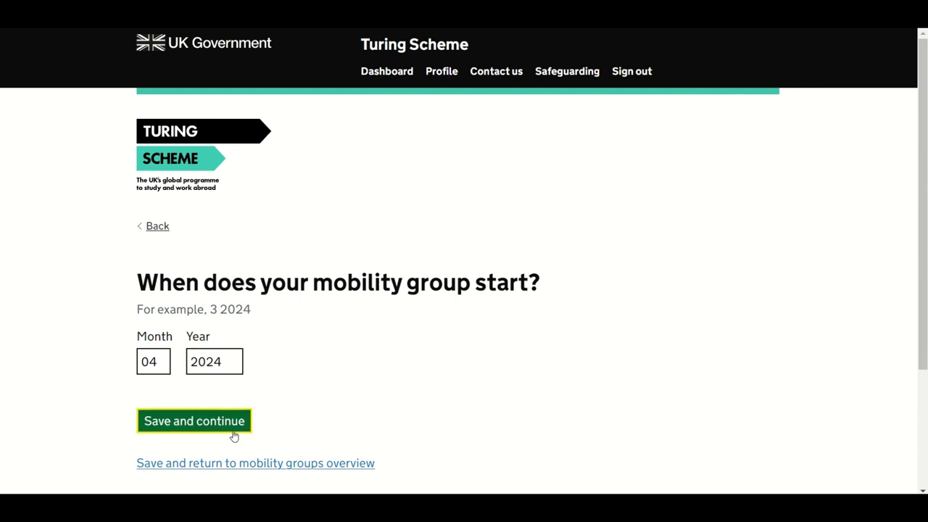
# Step: Paste the prepared mobility group summary into the summary box and save it
pyautogui.scroll(-2, 234, 435)
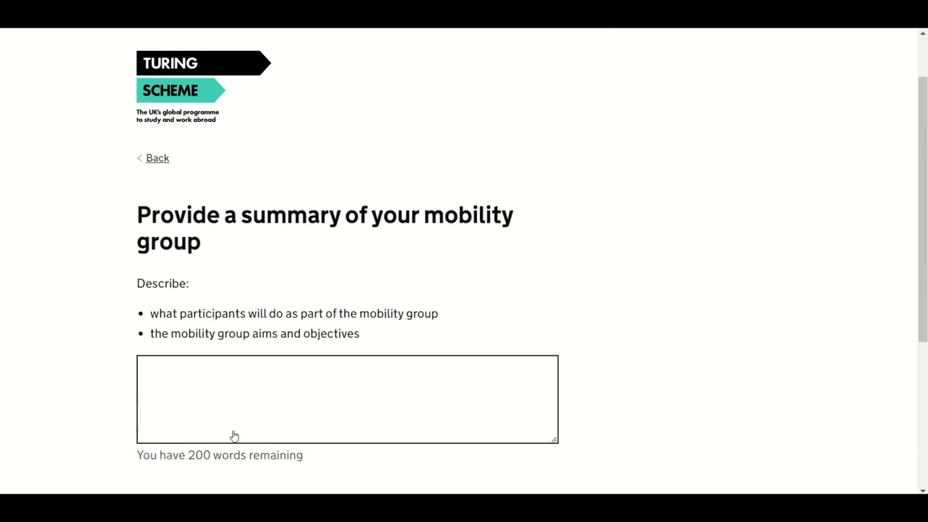
pyautogui.click(225, 322)
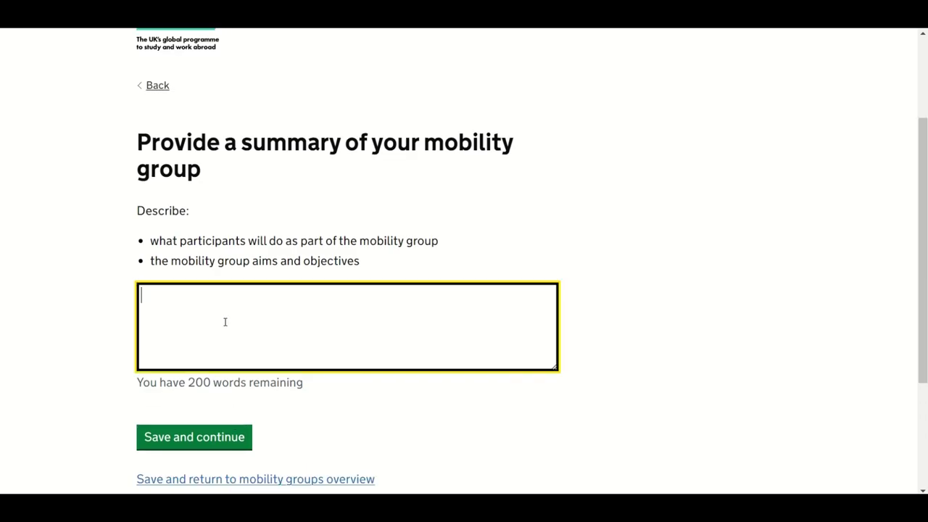
pyautogui.hotkey('ctrl', 'v')
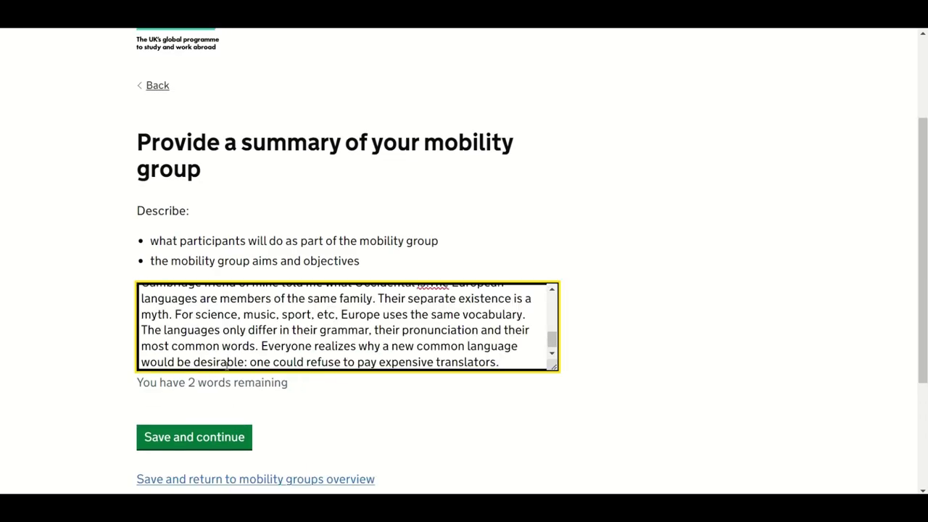
pyautogui.click(226, 447)
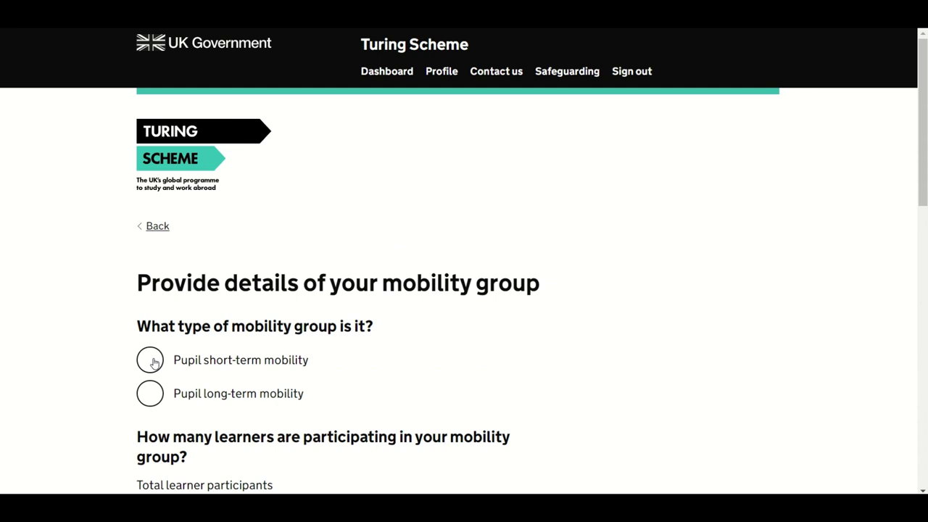
# Step: Choose Pupil short-term mobility as the group type with 30 total learner participants
pyautogui.click(154, 363)
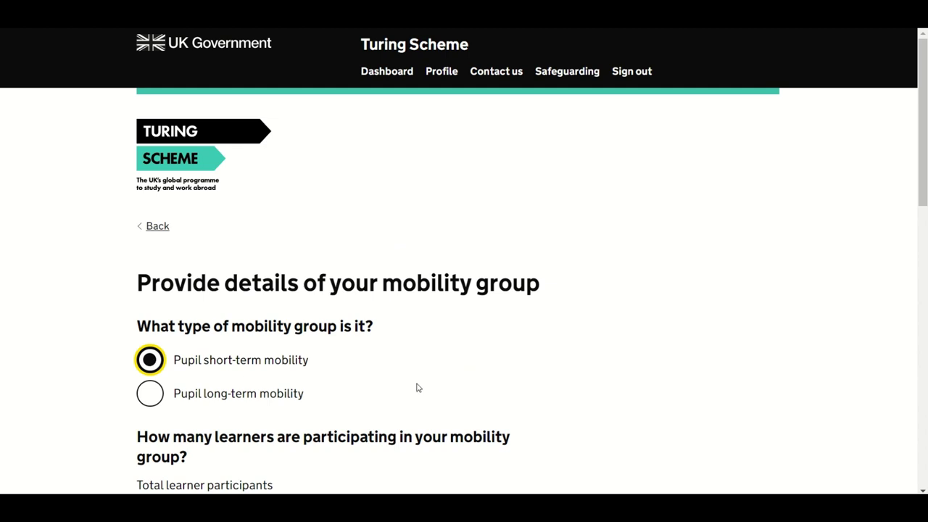
pyautogui.scroll(-1, 605, 387)
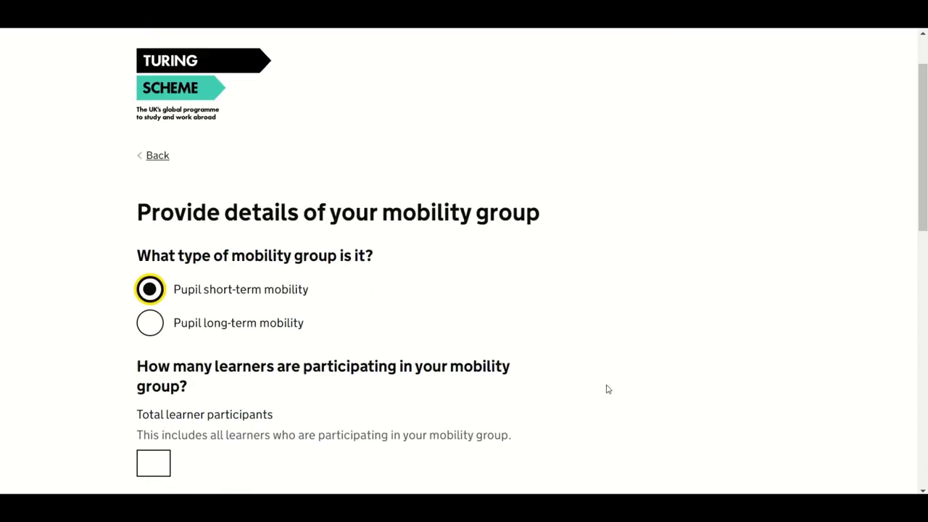
pyautogui.scroll(-1, 608, 389)
pyautogui.scroll(-1, 608, 390)
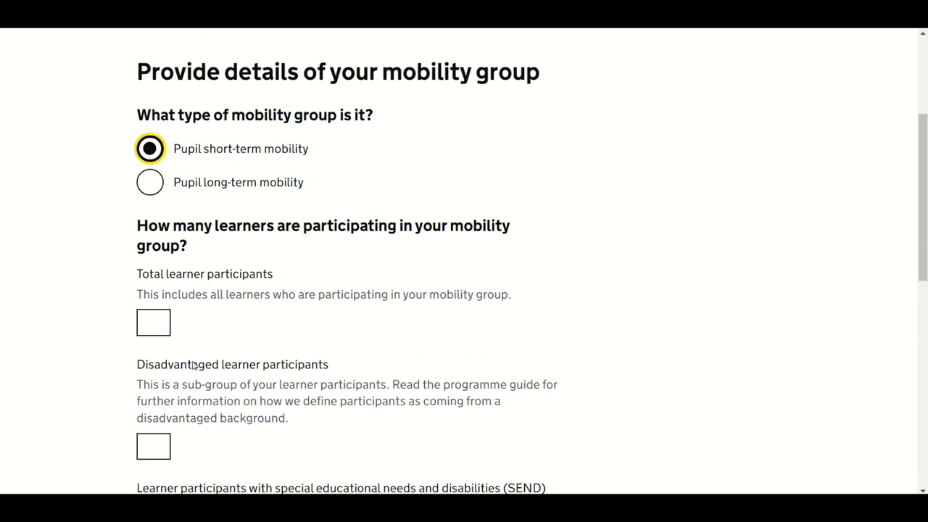
pyautogui.click(160, 325)
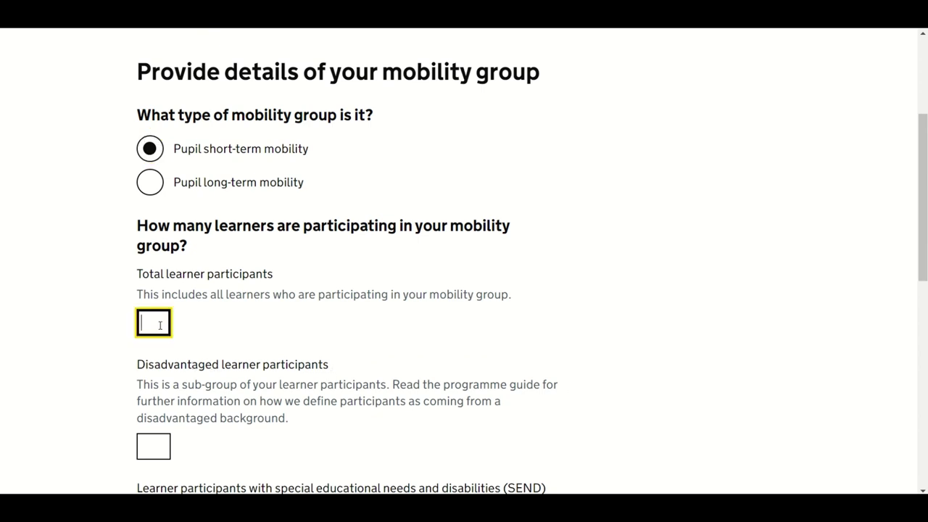
pyautogui.write('30')
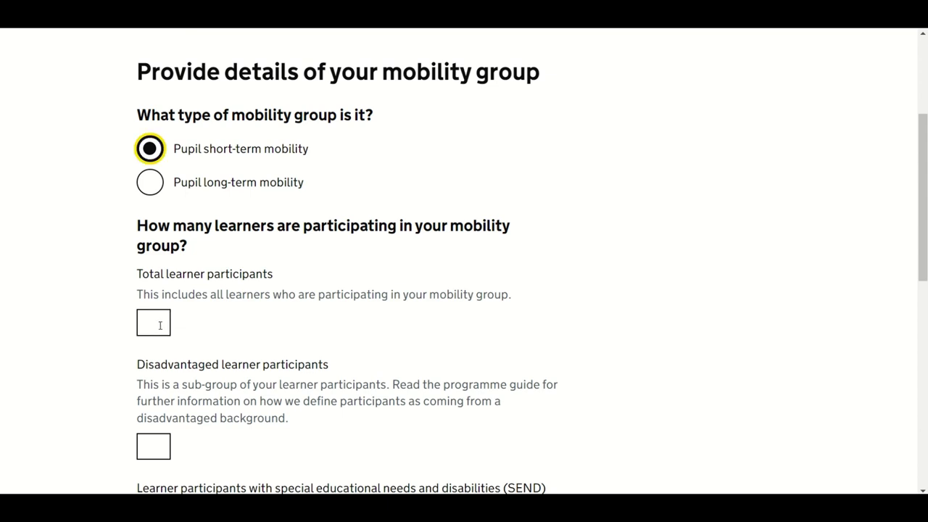
pyautogui.click(161, 324)
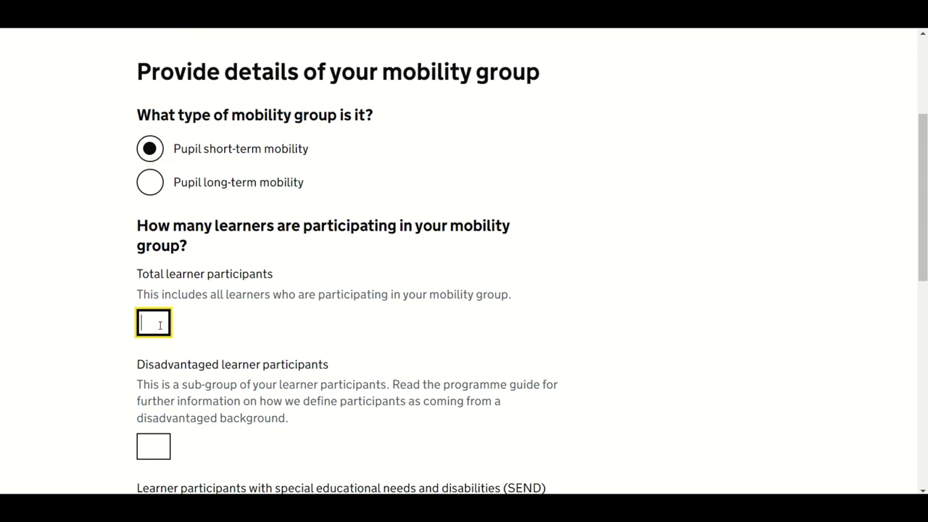
pyautogui.write('30')
# Step: Enter 7 disadvantaged learner participants and 2 learner participants with SEND
pyautogui.scroll(-1, 527, 385)
pyautogui.scroll(-1, 528, 385)
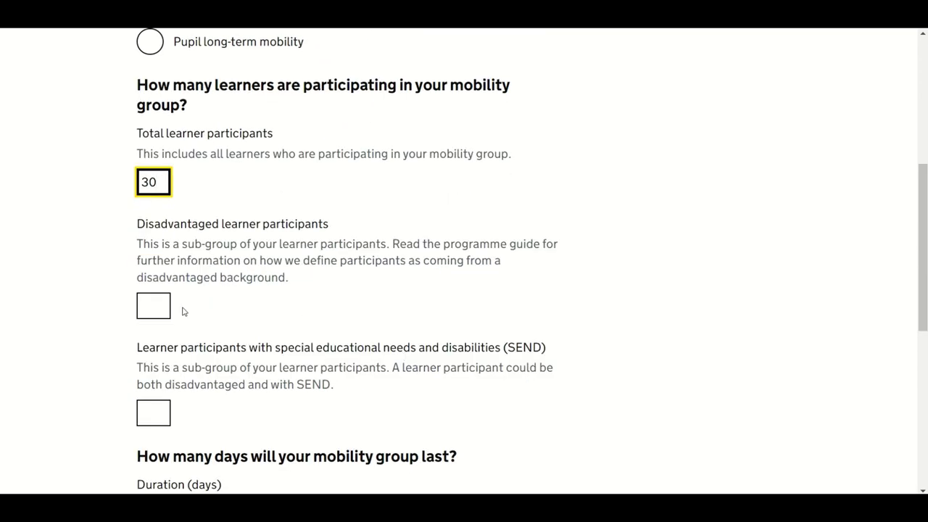
pyautogui.click(157, 308)
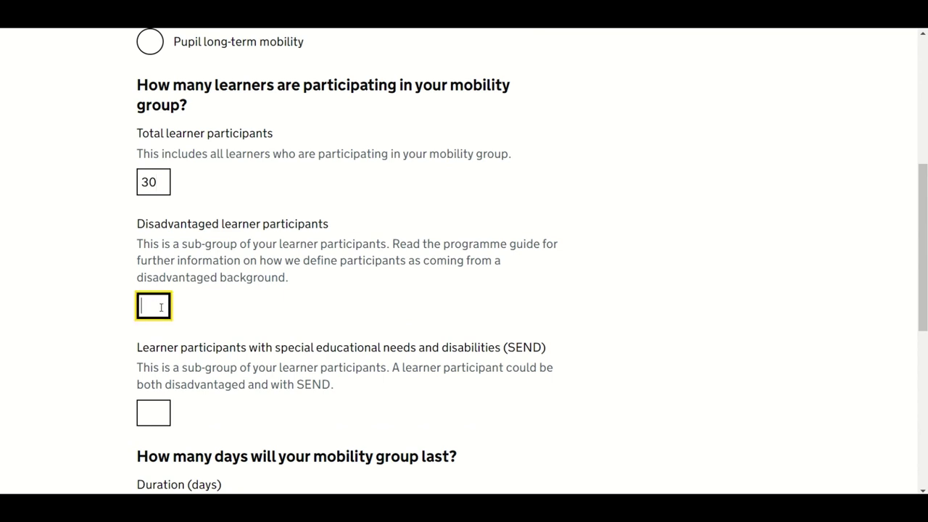
pyautogui.write('7')
pyautogui.scroll(-1, 500, 324)
pyautogui.scroll(-1, 501, 324)
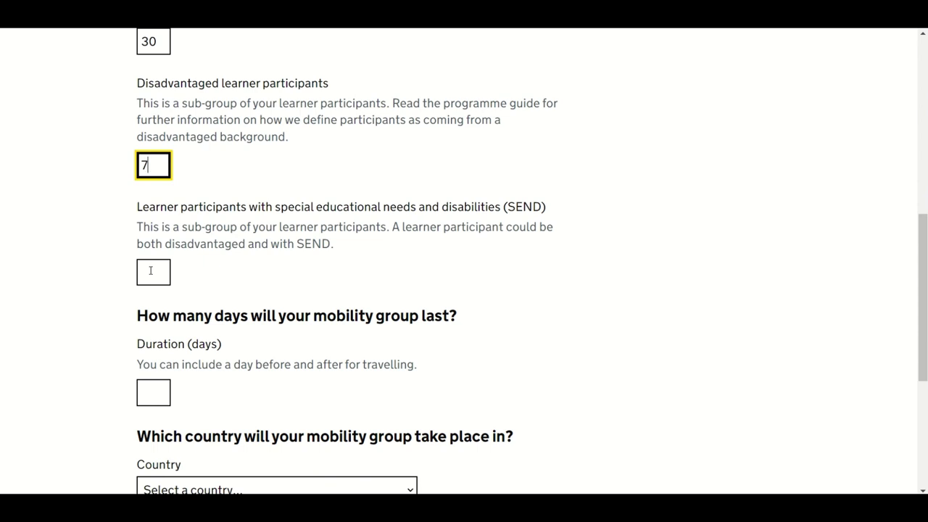
pyautogui.click(151, 270)
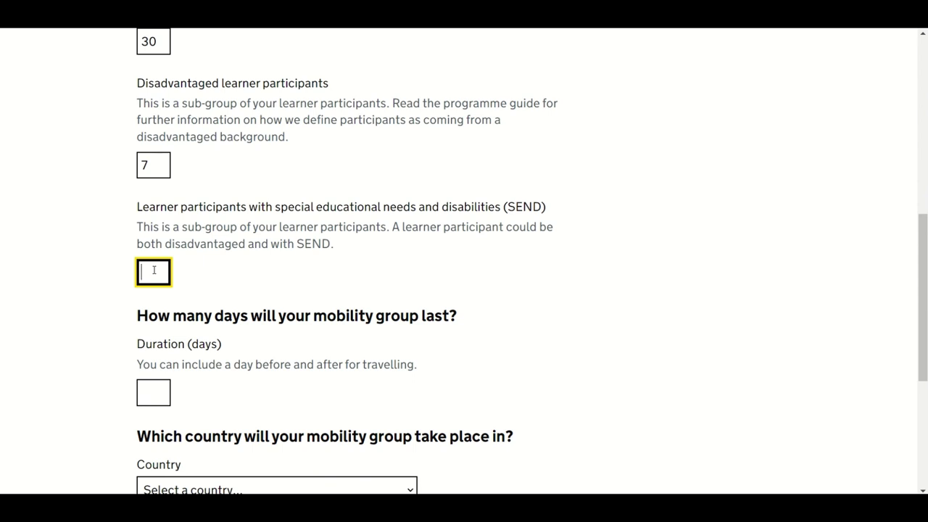
pyautogui.write('2')
# Step: Set the group duration to 14 days and the destination country to Italy, then save
pyautogui.click(523, 345)
pyautogui.press('Tab')
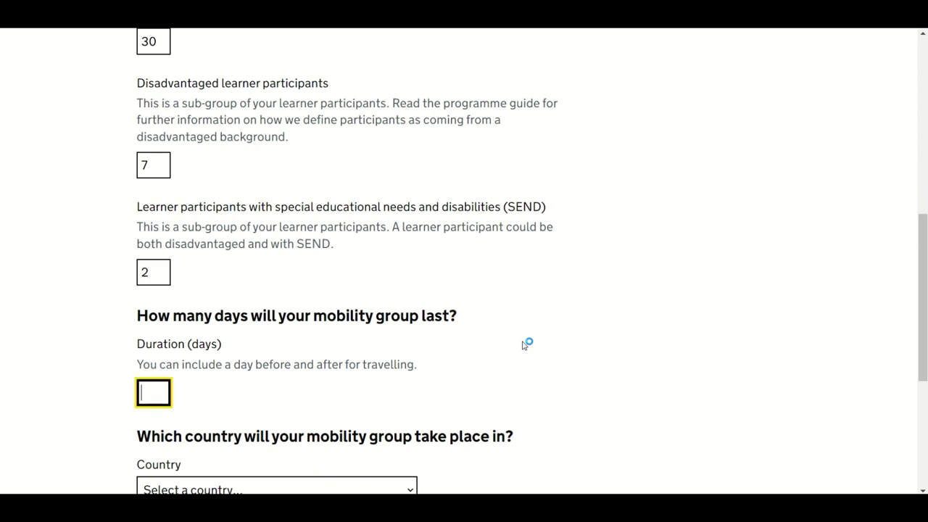
pyautogui.scroll(-3, 523, 345)
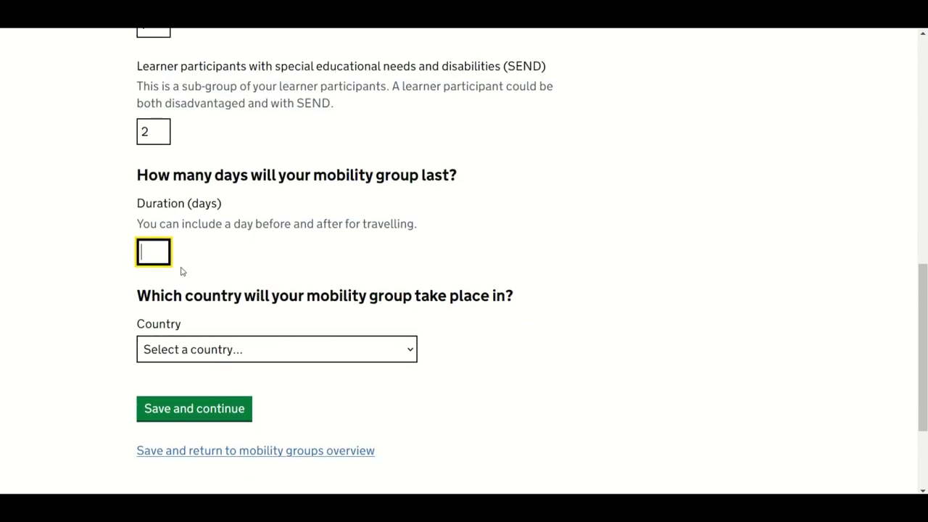
pyautogui.write('14')
pyautogui.click(411, 352)
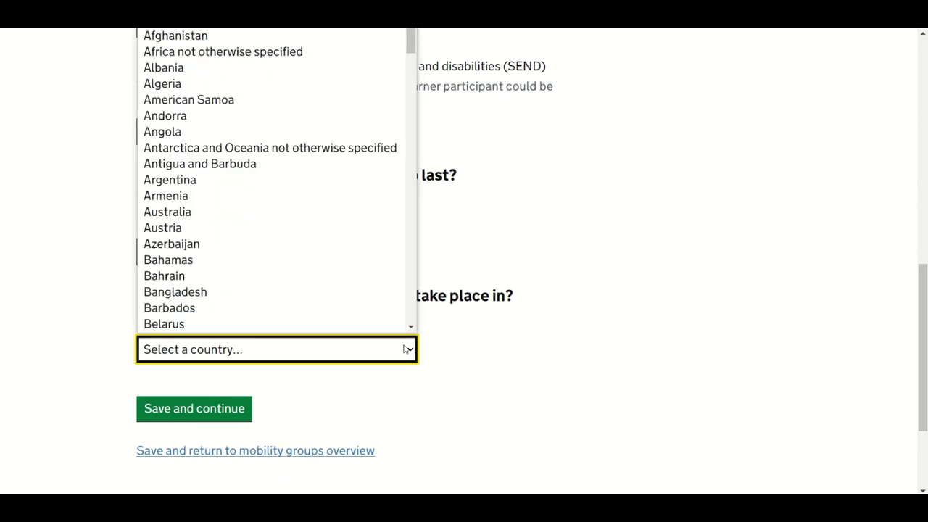
pyautogui.press('i')
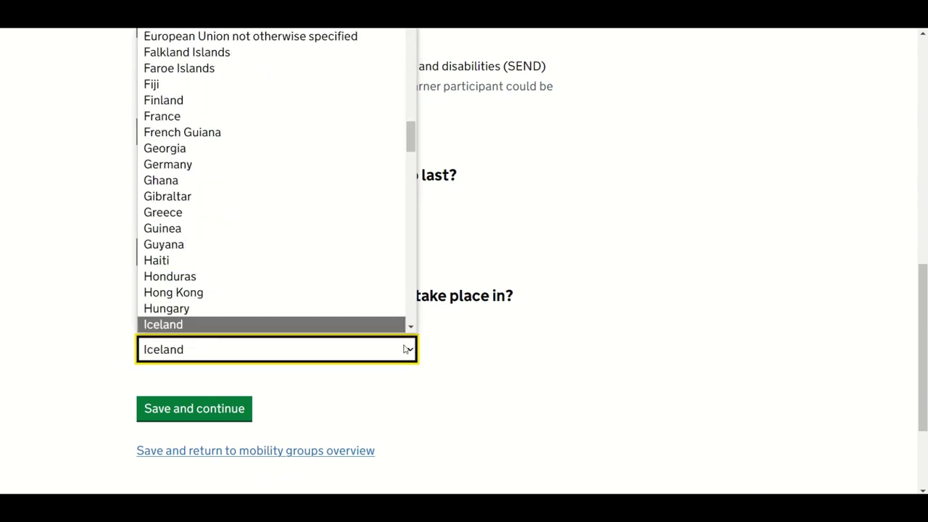
pyautogui.scroll(-1, 325, 321)
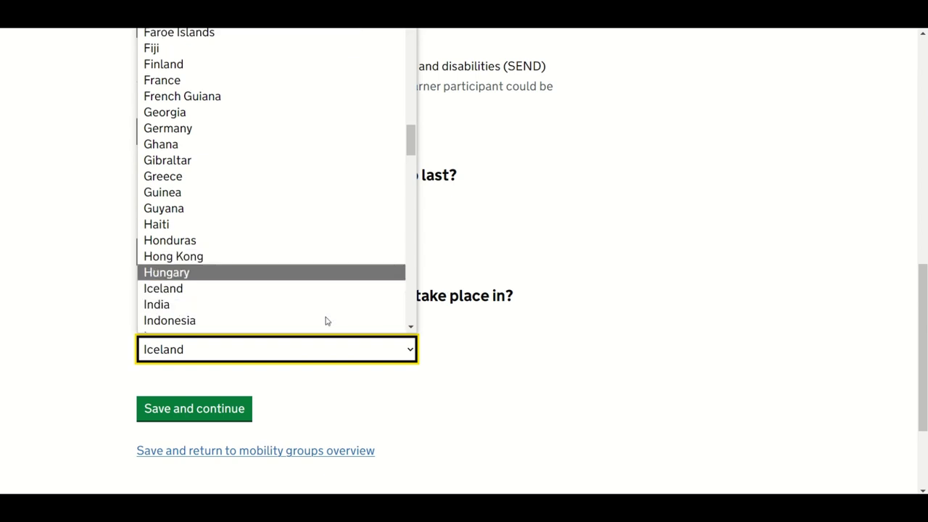
pyautogui.scroll(-3, 326, 321)
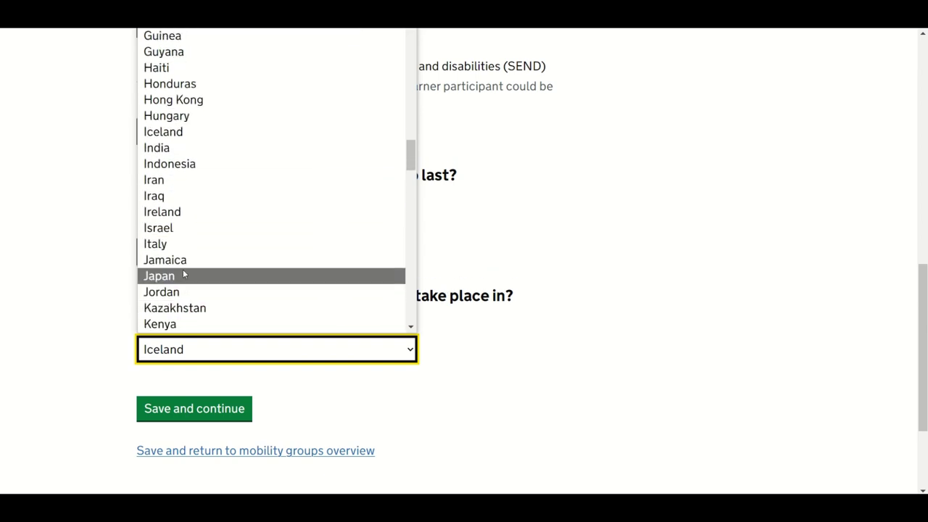
pyautogui.click(178, 244)
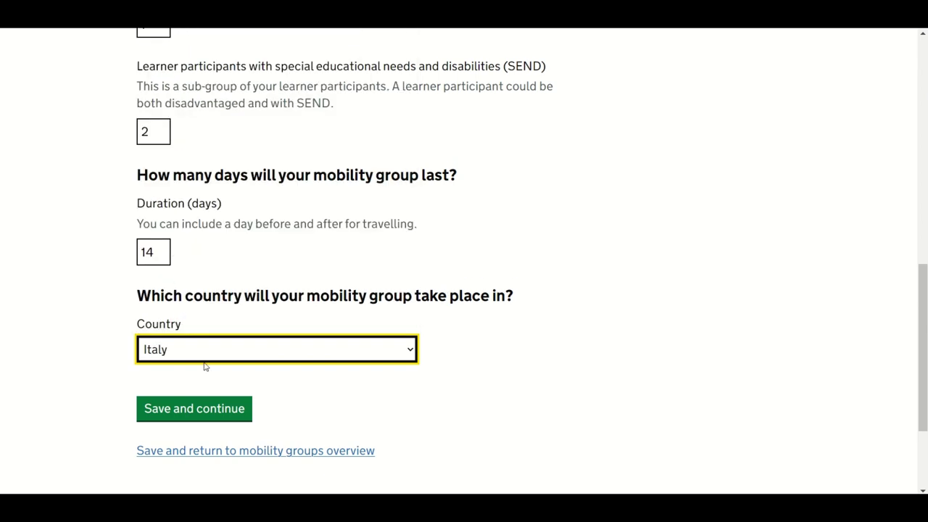
pyautogui.click(214, 416)
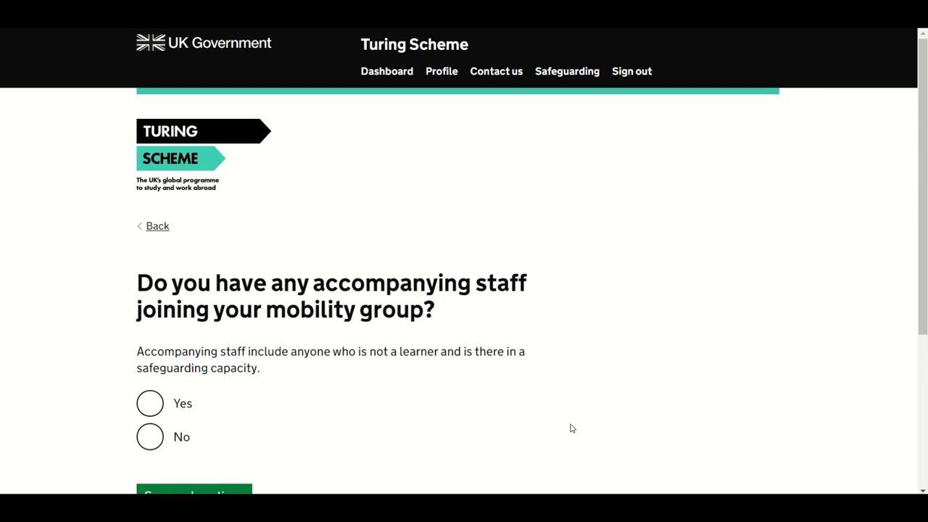
# Step: Answer Yes to accompanying staff joining the group and save
pyautogui.scroll(-1, 571, 428)
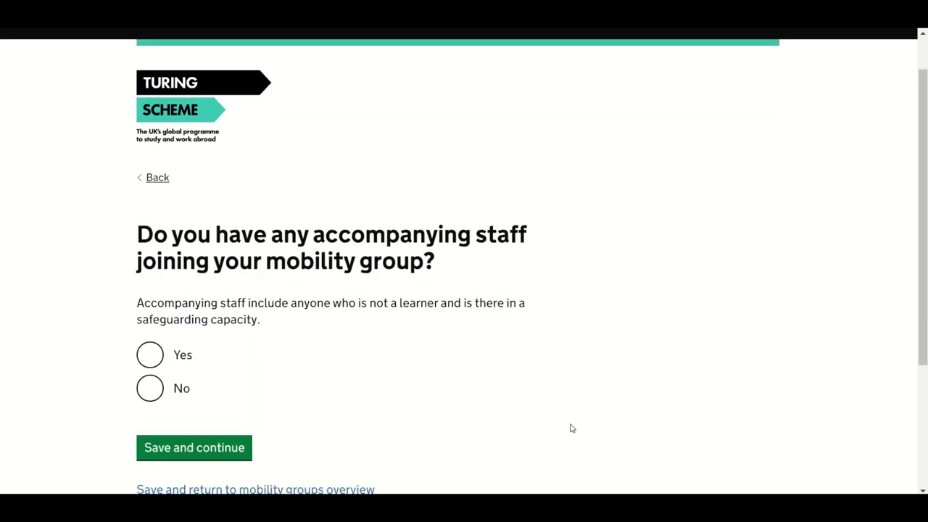
pyautogui.scroll(-1, 571, 427)
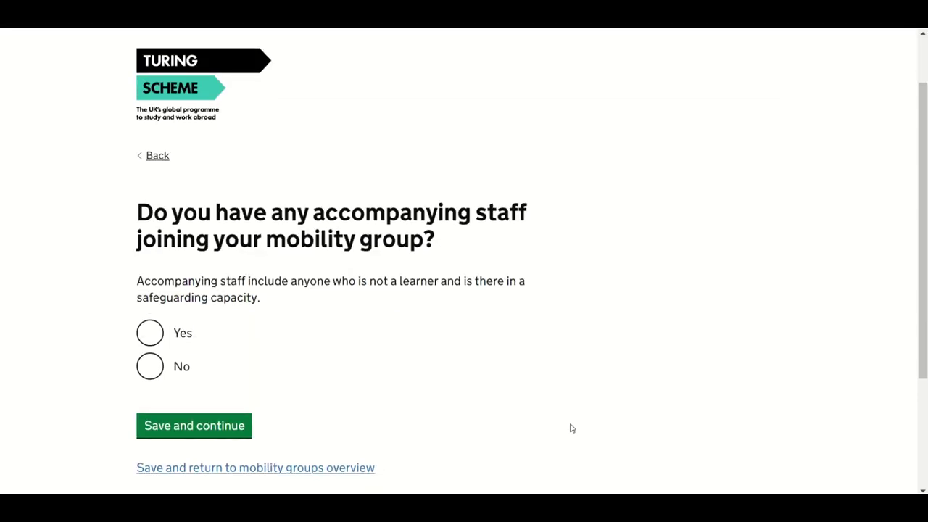
pyautogui.scroll(-1, 571, 427)
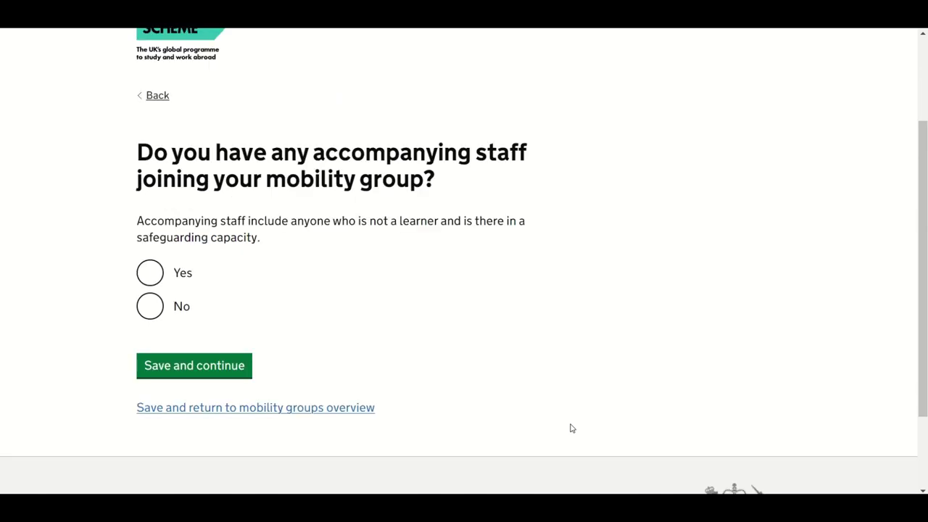
pyautogui.click(150, 267)
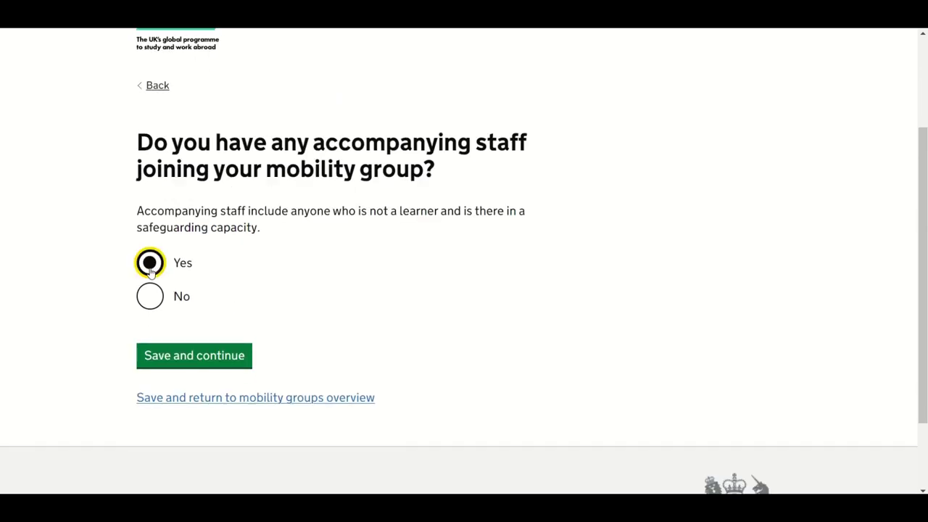
pyautogui.click(239, 369)
pyautogui.scroll(-2, 203, 392)
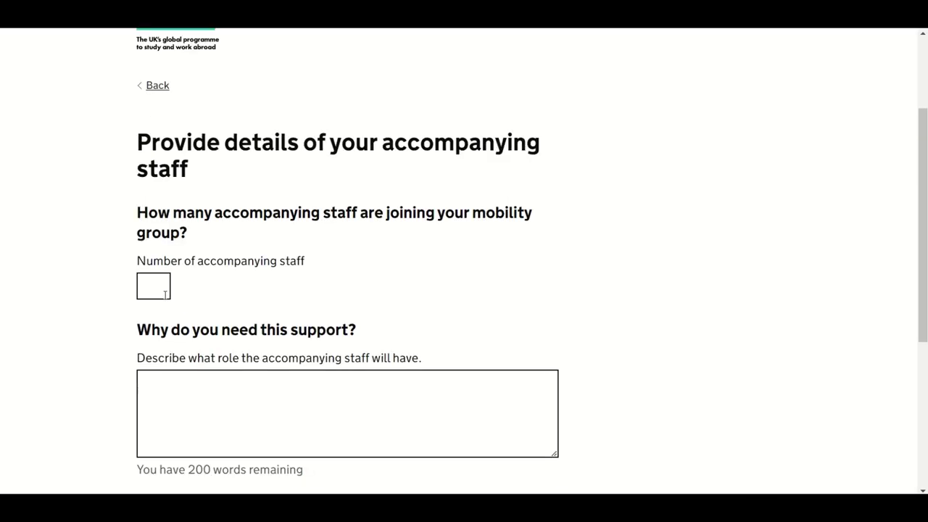
# Step: Enter 7 accompanying staff, paste their role description, and save
pyautogui.click(166, 293)
pyautogui.write('7')
pyautogui.click(221, 405)
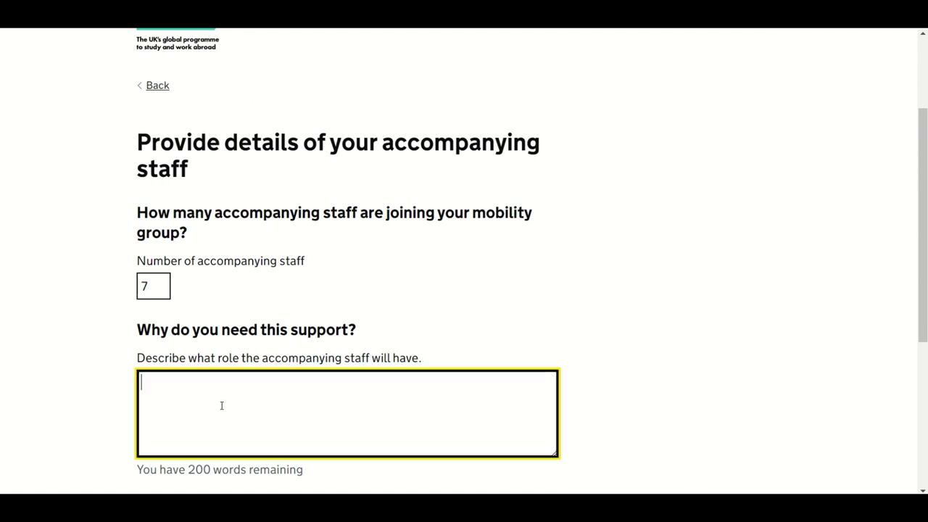
pyautogui.hotkey('ctrl', 'v')
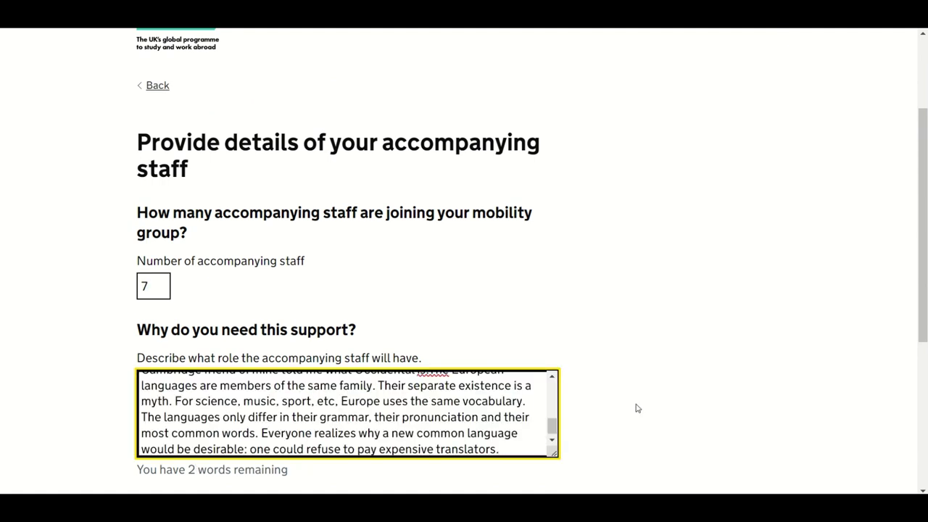
pyautogui.scroll(-3, 636, 408)
pyautogui.click(194, 335)
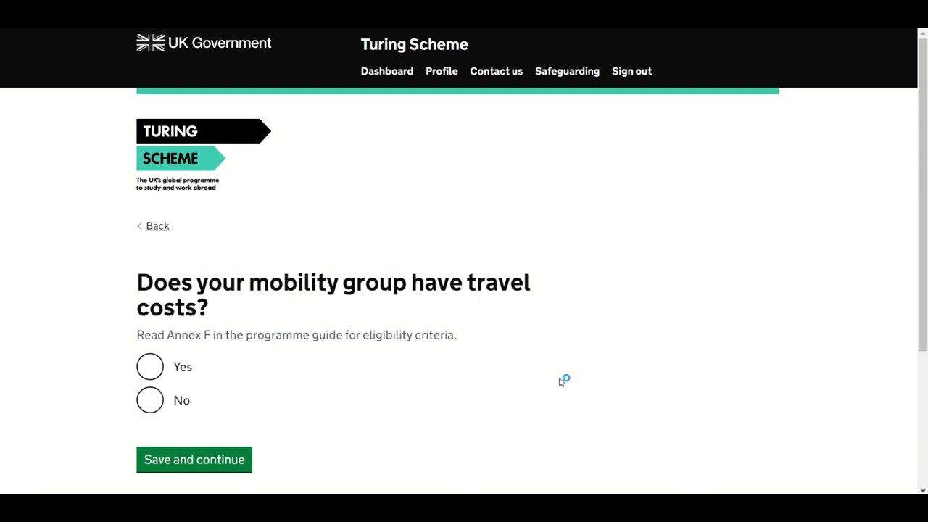
# Step: Answer Yes to the mobility group having travel costs and save
pyautogui.scroll(-1, 562, 381)
pyautogui.scroll(-2, 562, 381)
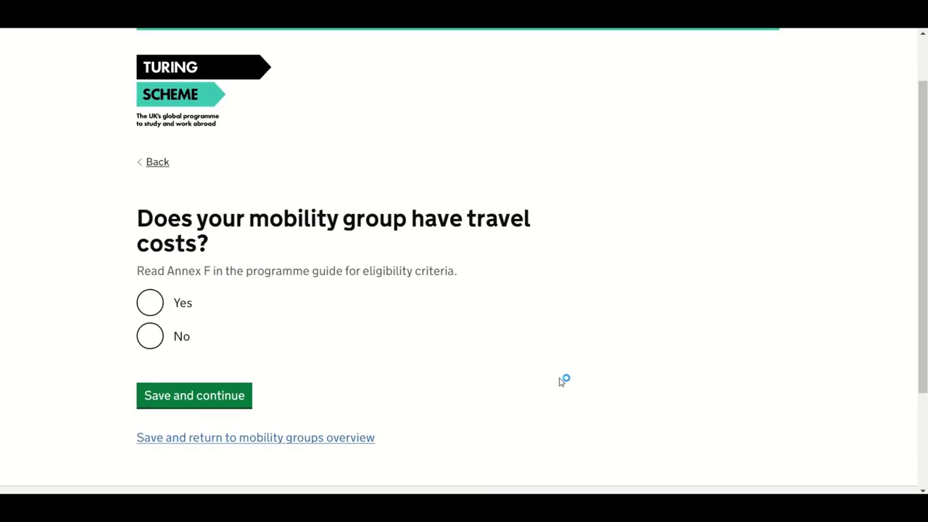
pyautogui.click(150, 226)
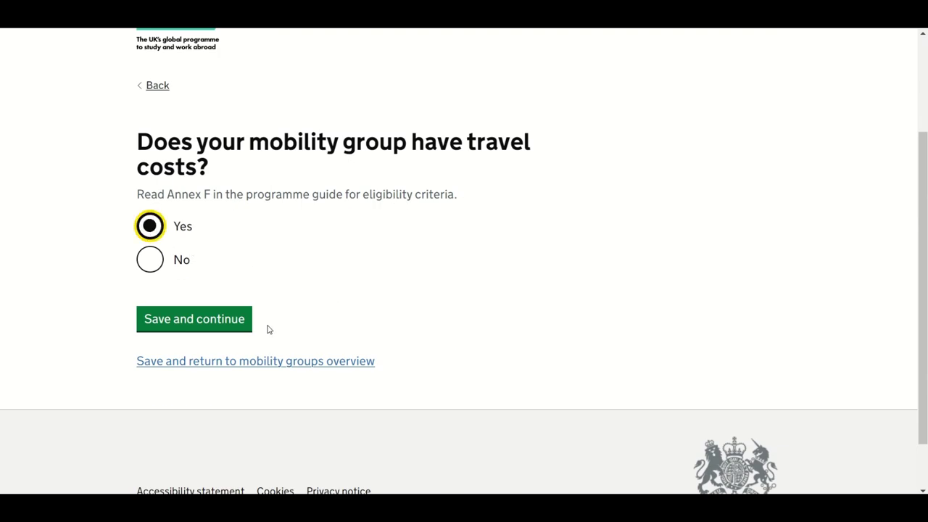
pyautogui.click(245, 328)
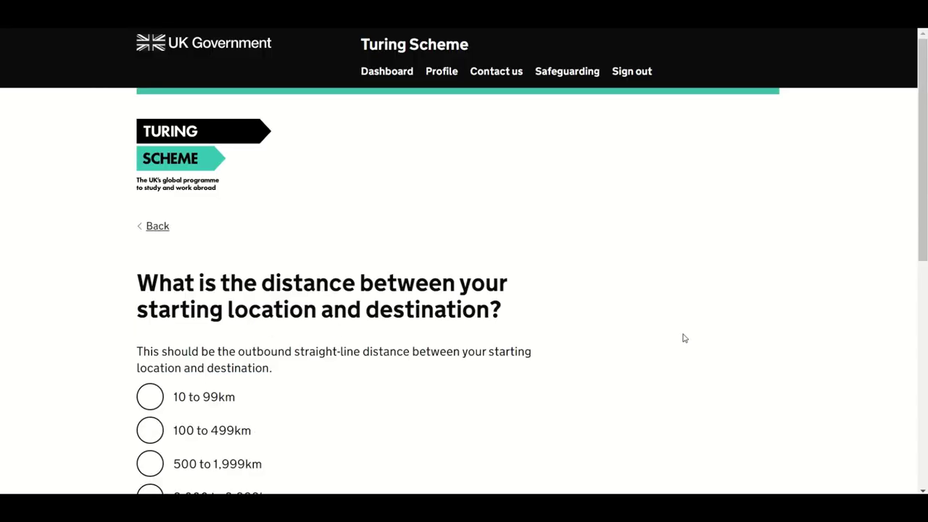
# Step: Open Google Maps from the 'How to calculate the distance' guidance
pyautogui.scroll(-3, 681, 335)
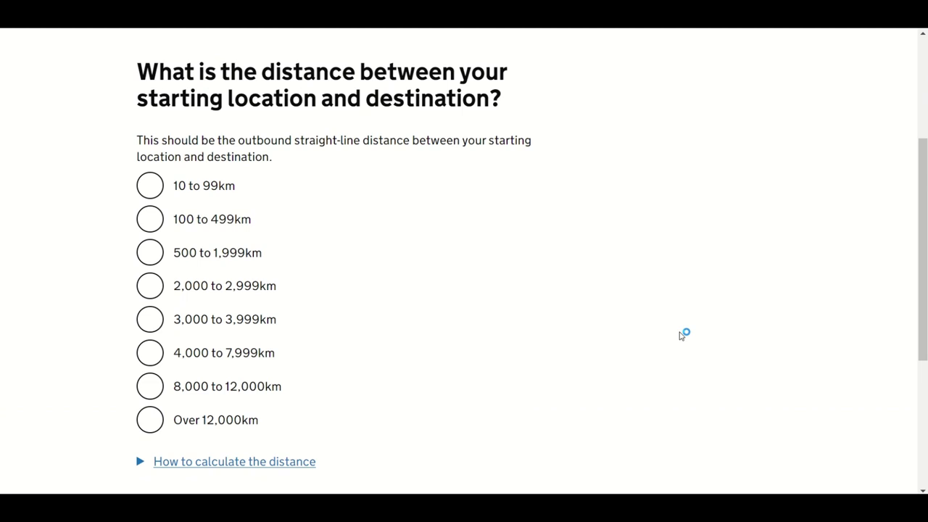
pyautogui.scroll(-2, 681, 335)
pyautogui.click(272, 321)
pyautogui.scroll(-1, 559, 348)
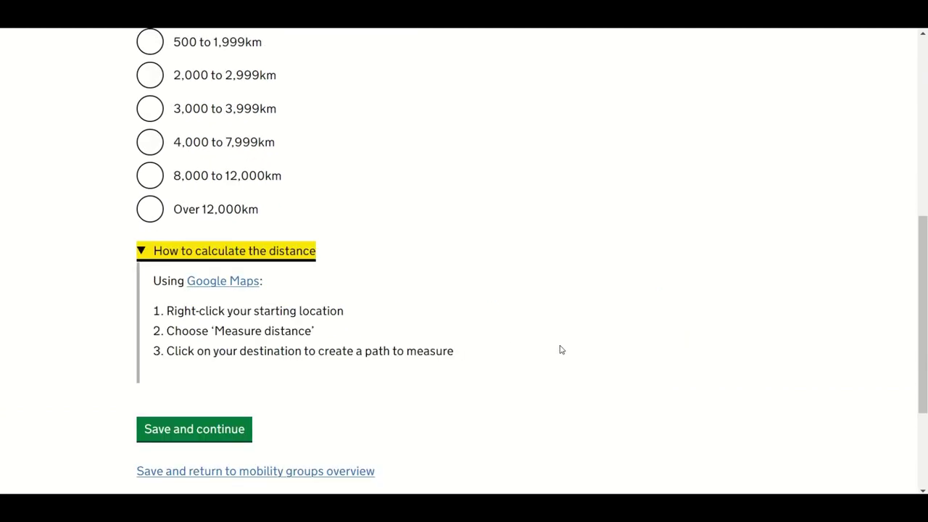
pyautogui.click(215, 282)
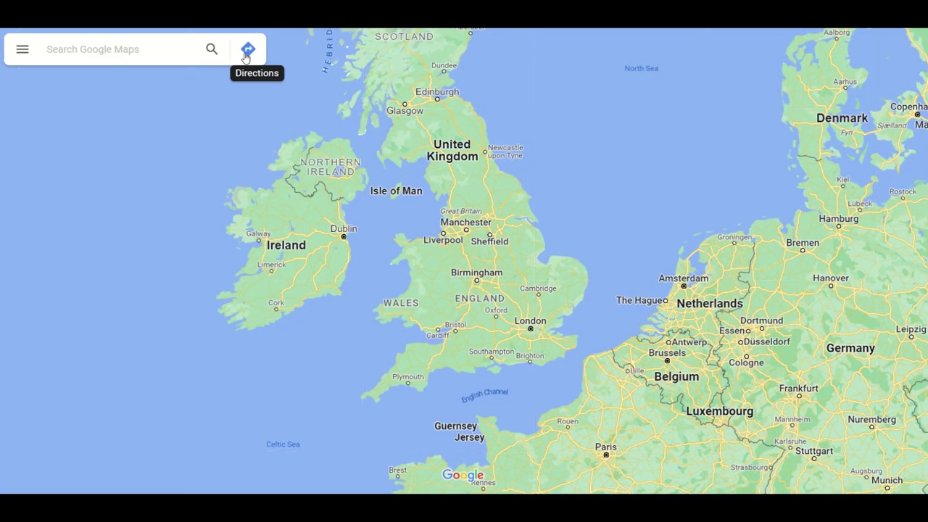
# Step: Get directions from London to Turin, Italy and show the 1 hr 40 min flight route
pyautogui.click(248, 49)
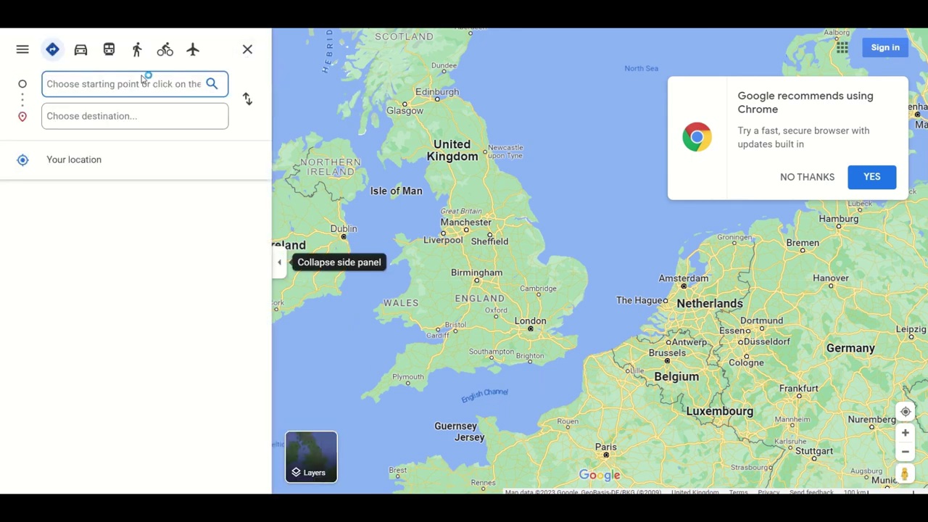
pyautogui.write('London')
pyautogui.click(128, 114)
pyautogui.write('Turin')
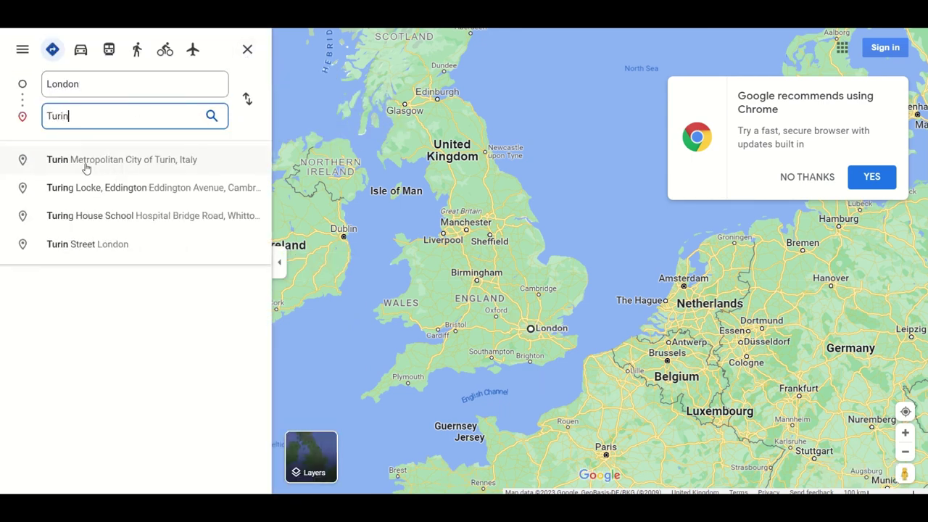
pyautogui.click(84, 161)
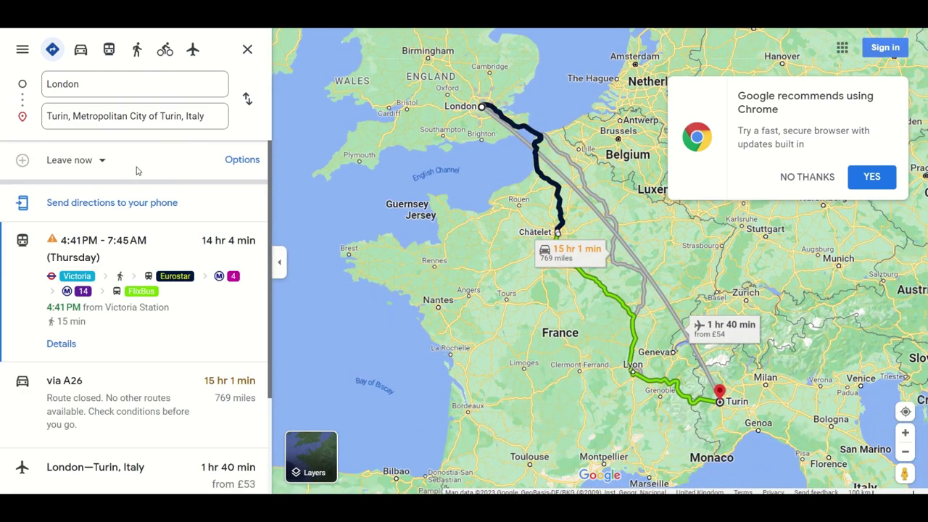
pyautogui.click(242, 164)
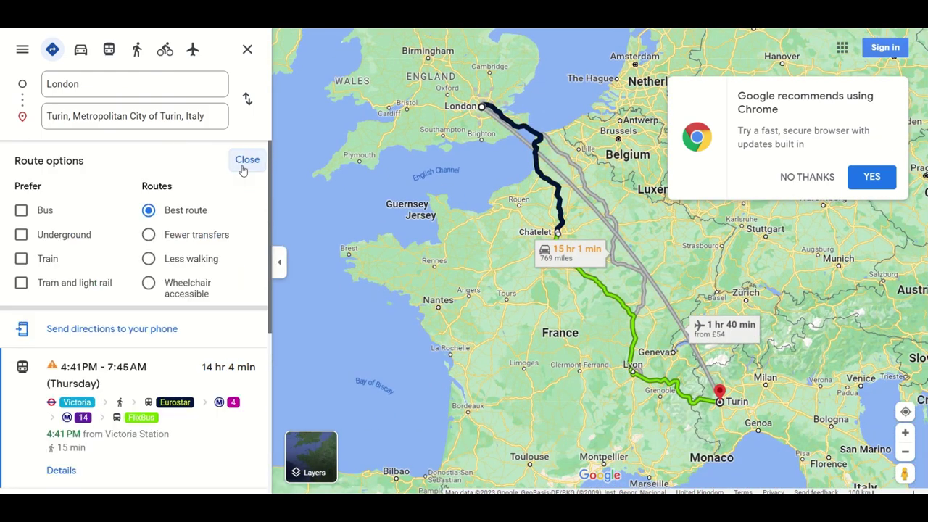
pyautogui.click(247, 161)
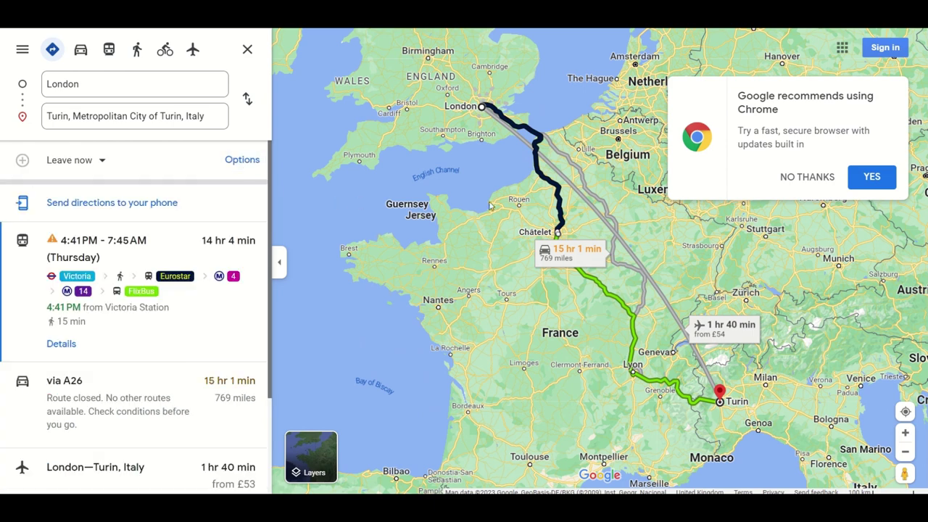
pyautogui.click(631, 257)
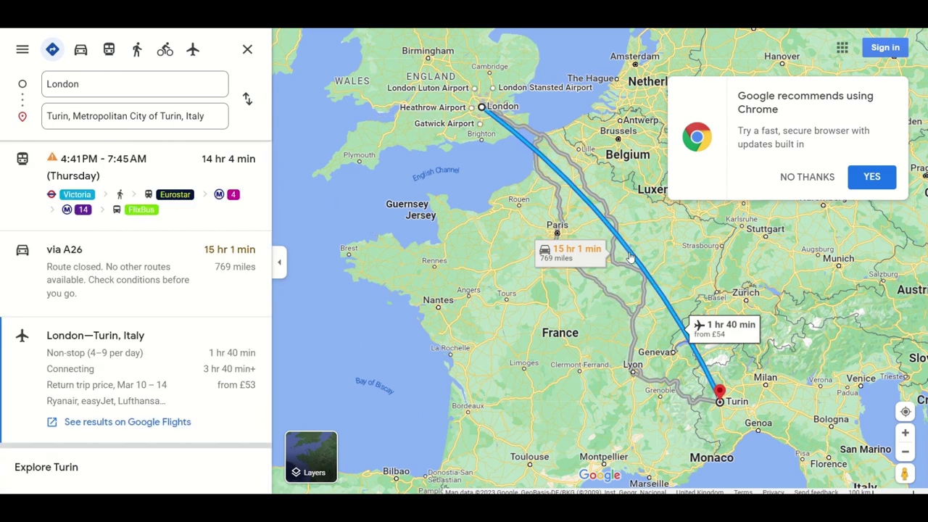
pyautogui.scroll(-1, 166, 284)
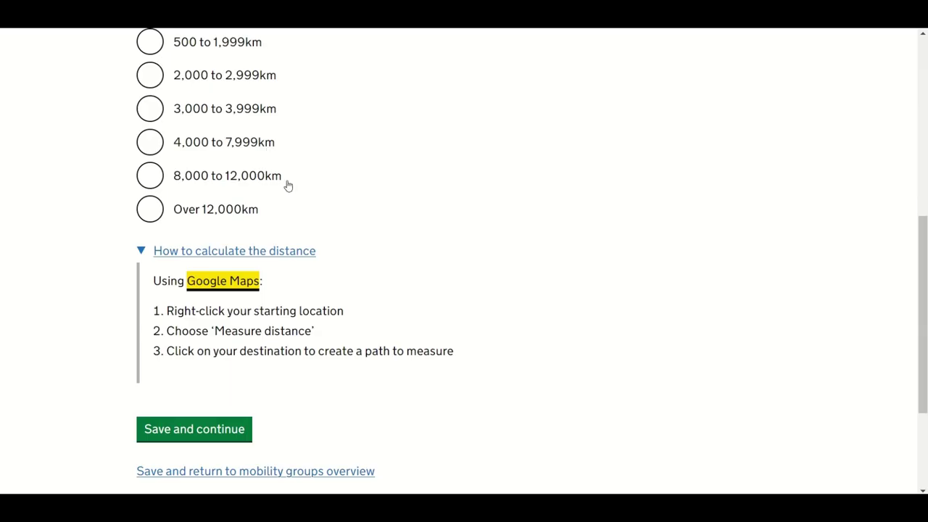
# Step: Set the group's travel distance to the 500 to 1,999km band and save
pyautogui.scroll(2, 288, 186)
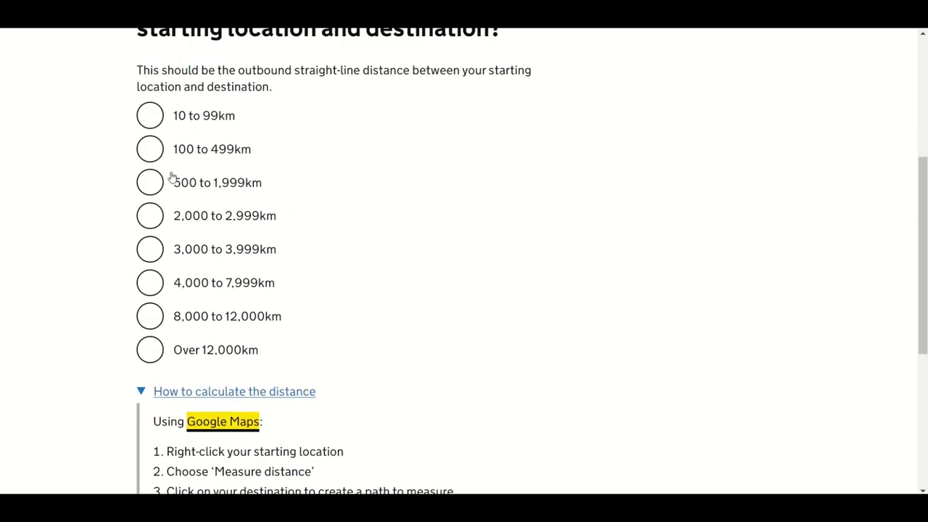
pyautogui.click(152, 183)
pyautogui.scroll(-1, 422, 234)
pyautogui.scroll(-2, 421, 234)
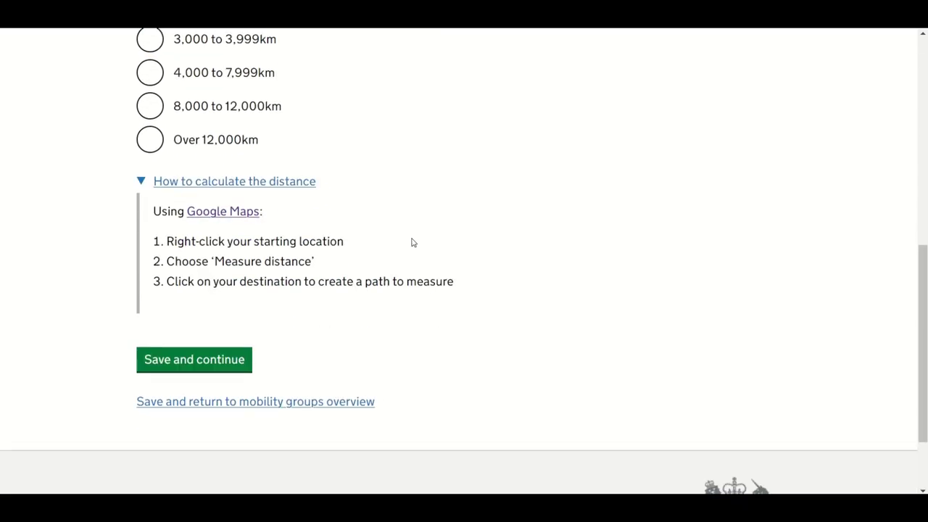
pyautogui.click(212, 361)
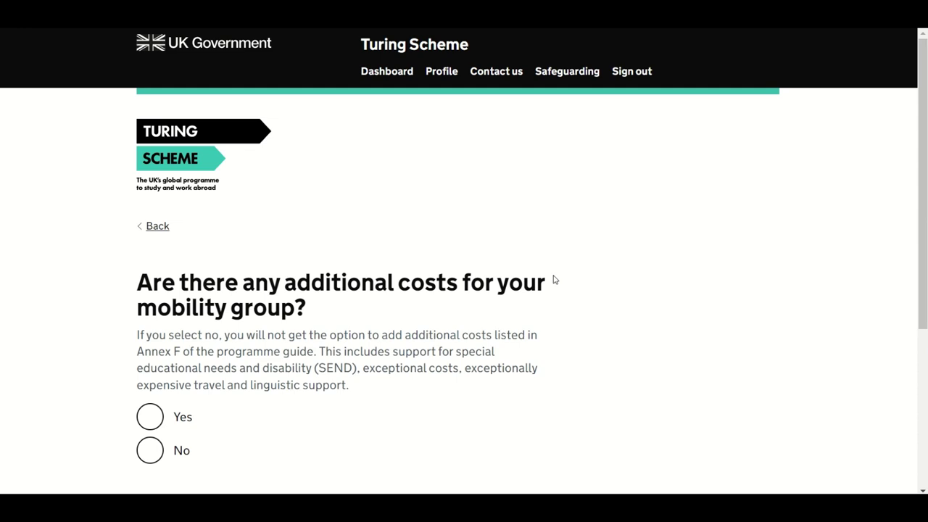
# Step: Answer Yes to additional costs for the group and save the answer
pyautogui.scroll(-1, 554, 278)
pyautogui.scroll(-1, 555, 279)
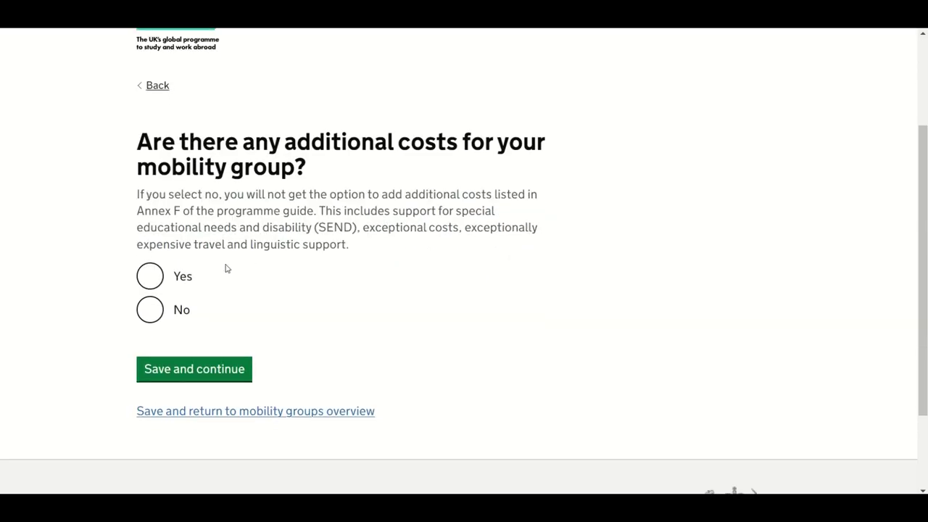
pyautogui.click(151, 279)
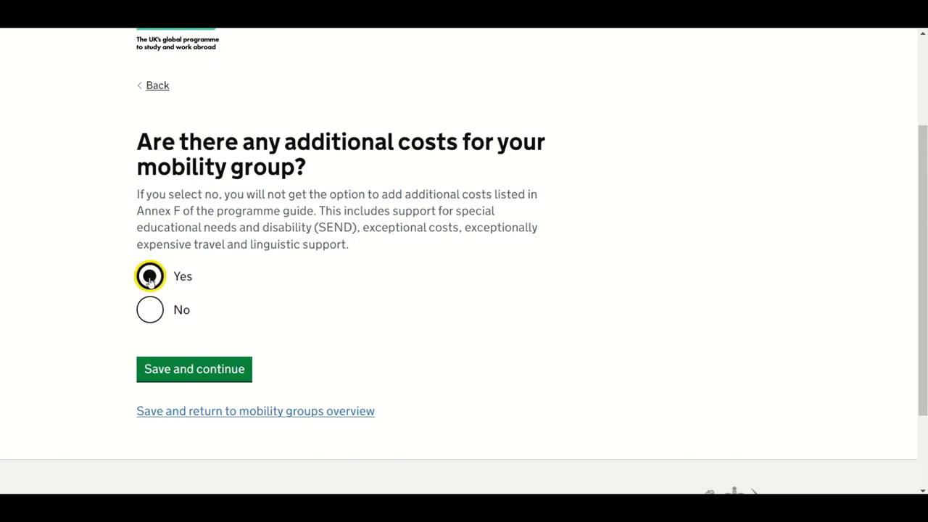
pyautogui.click(235, 376)
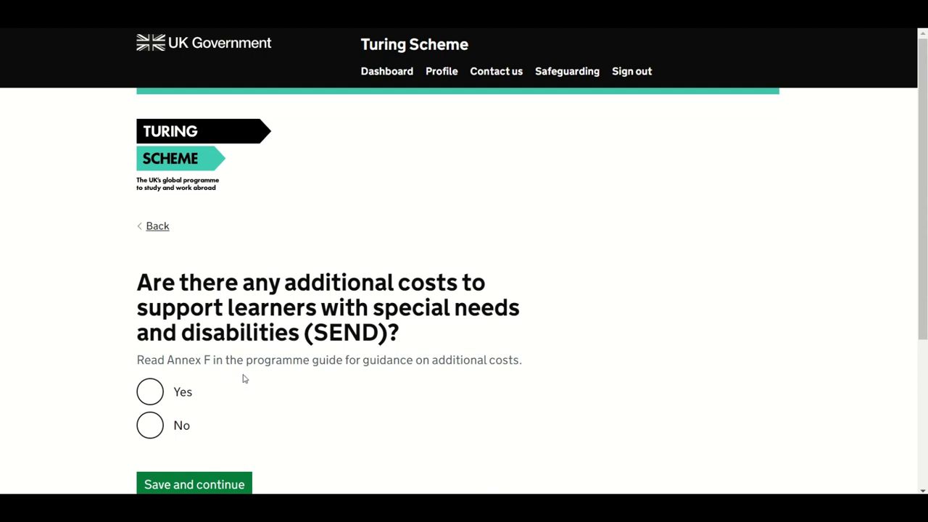
# Step: Answer Yes to the SEND support costs question and save
pyautogui.scroll(-2, 243, 378)
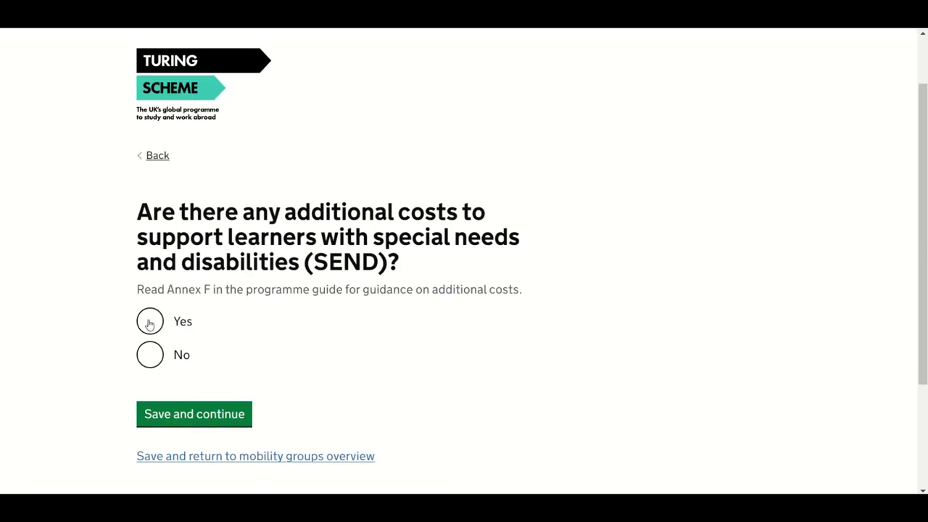
pyautogui.click(150, 323)
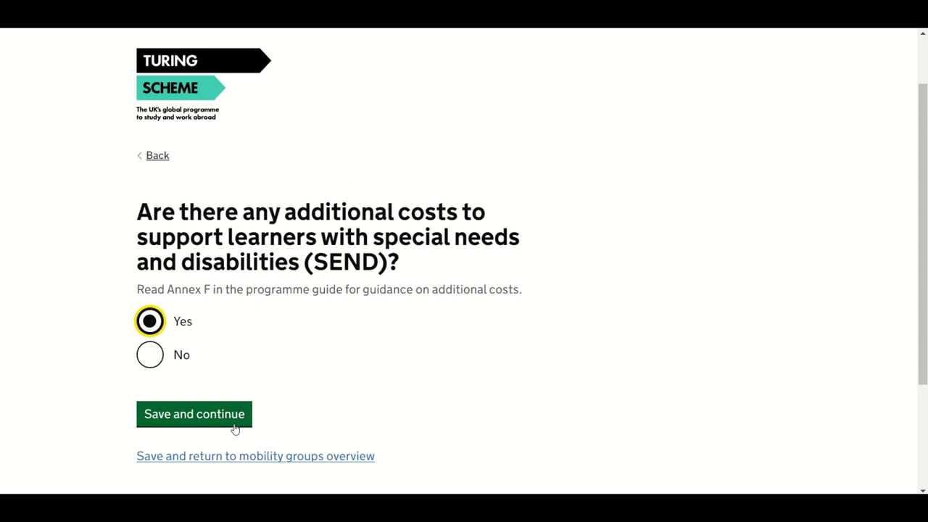
pyautogui.click(235, 427)
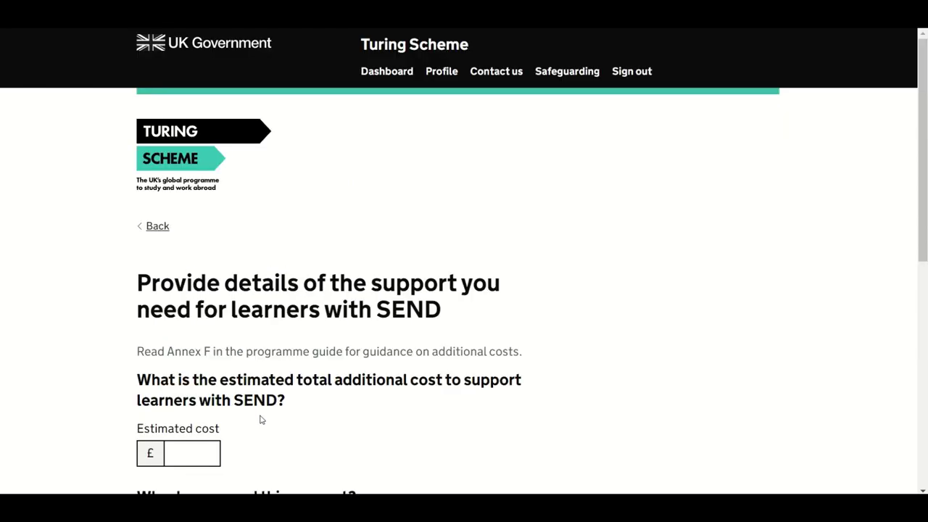
# Step: Enter a £2500 estimated SEND cost, paste the support justification, and save
pyautogui.scroll(-1, 549, 364)
pyautogui.scroll(-1, 549, 364)
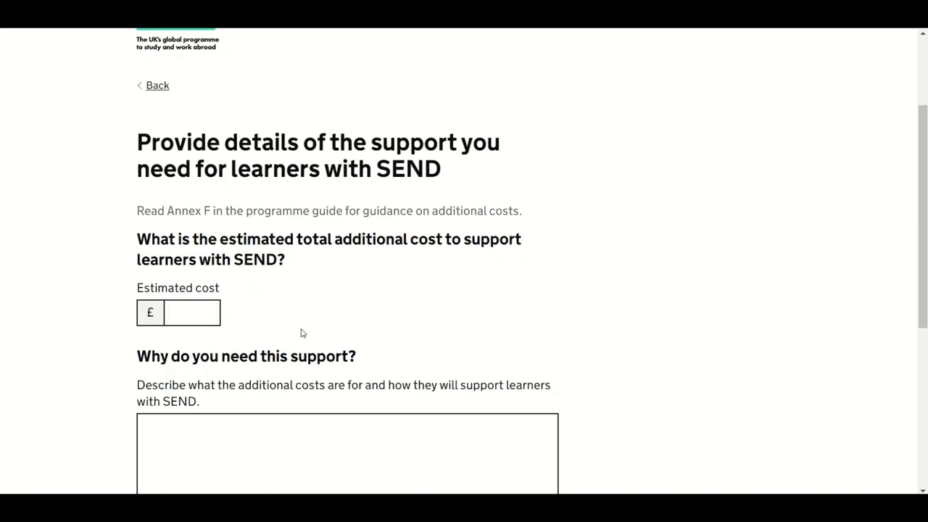
pyautogui.click(200, 320)
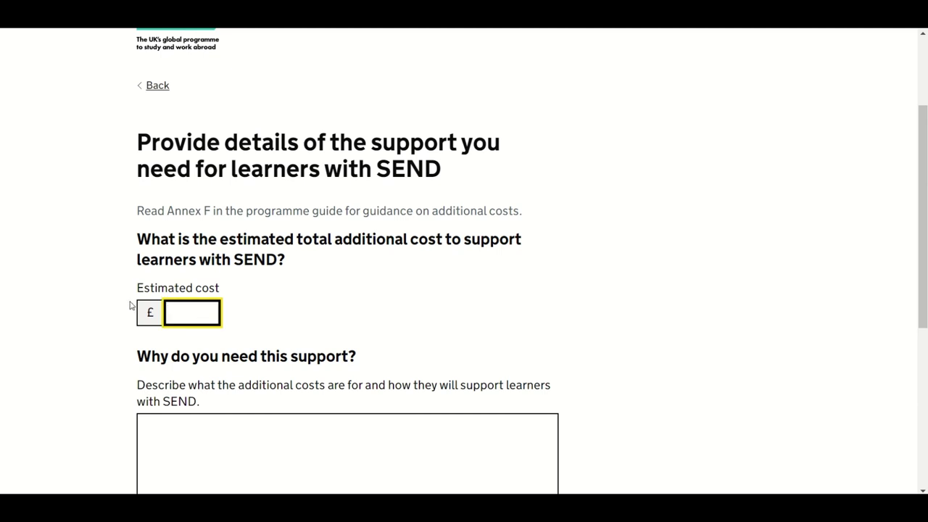
pyautogui.write('2500')
pyautogui.scroll(-1, 194, 369)
pyautogui.scroll(-1, 194, 369)
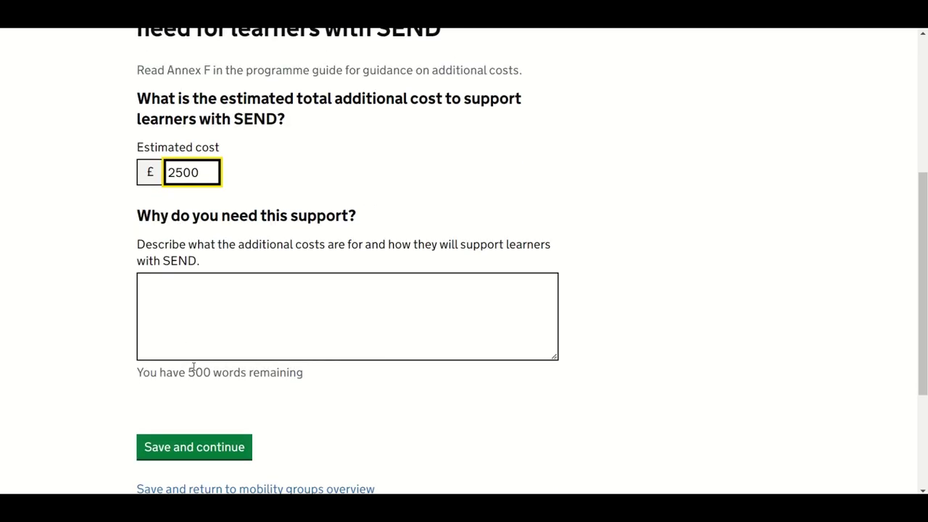
pyautogui.click(196, 334)
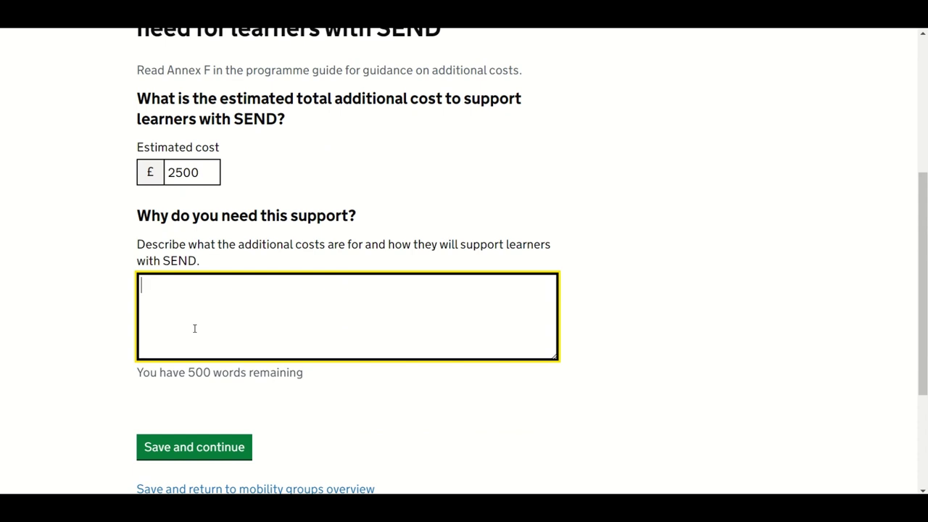
pyautogui.hotkey('ctrl', 'v')
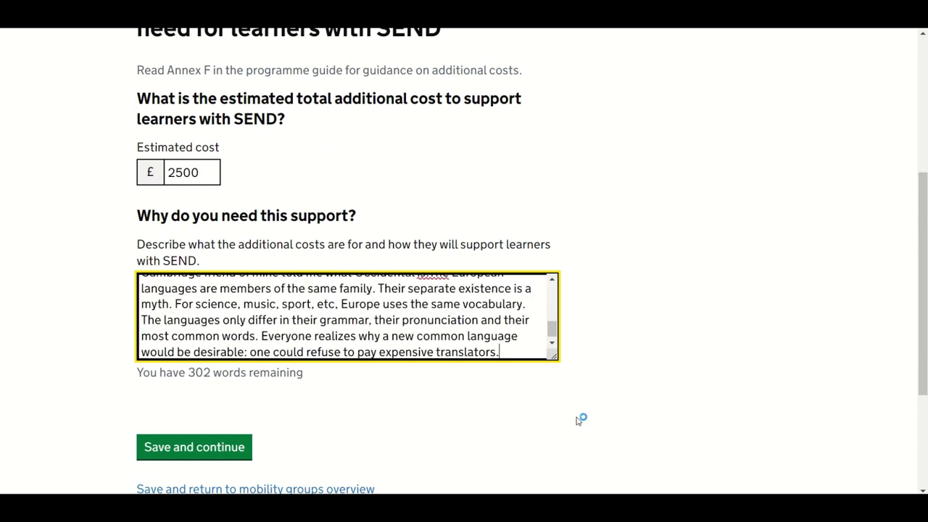
pyautogui.scroll(-2, 576, 409)
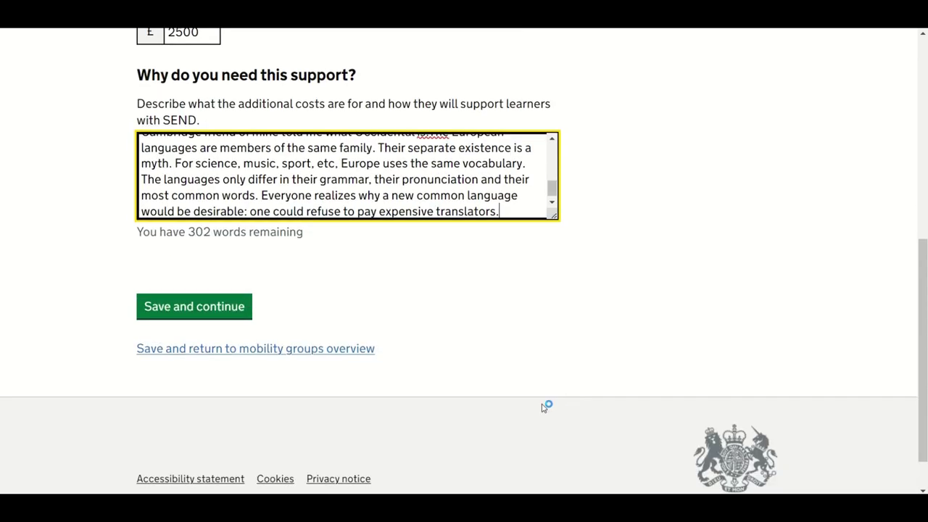
pyautogui.click(202, 307)
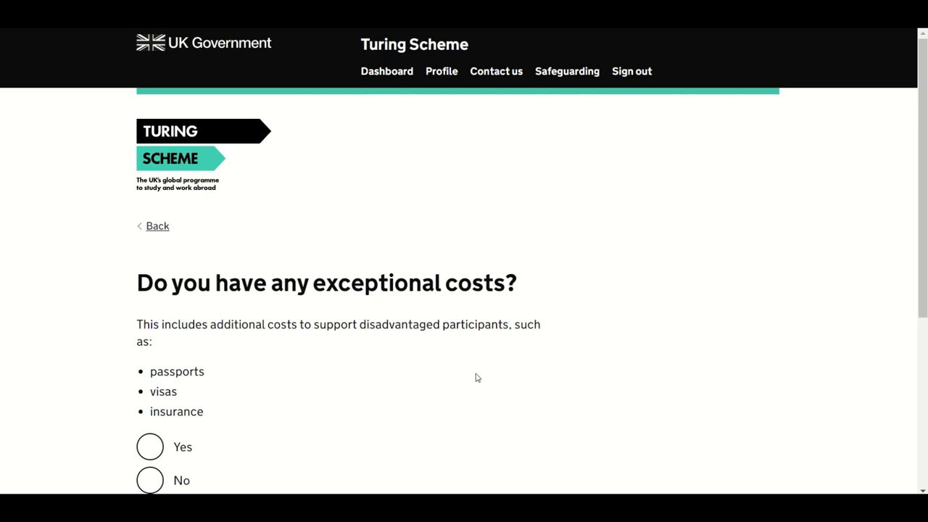
pyautogui.scroll(-1, 478, 378)
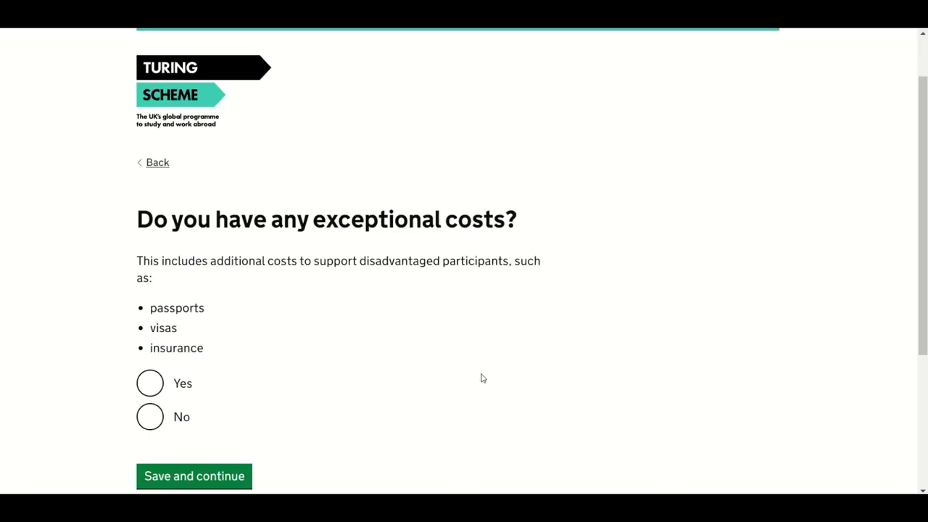
pyautogui.scroll(-1, 482, 378)
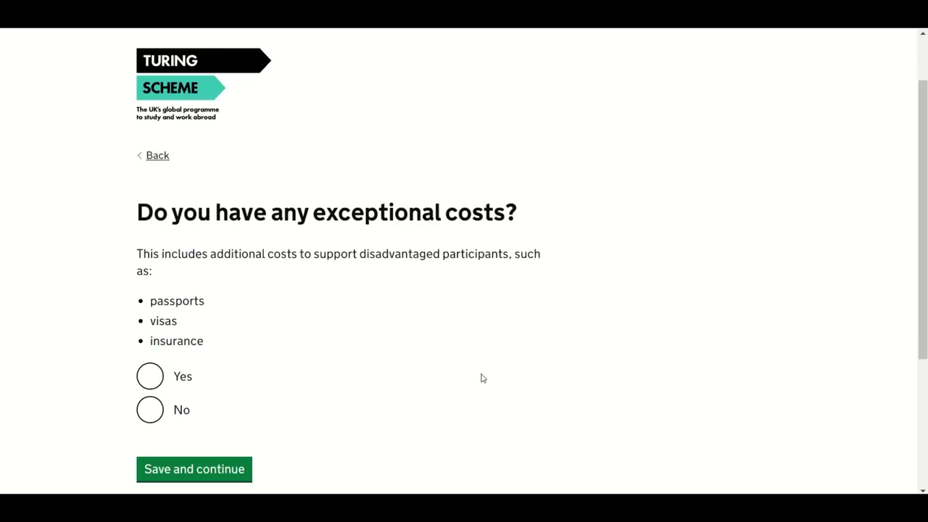
pyautogui.scroll(-1, 482, 378)
pyautogui.scroll(-1, 482, 378)
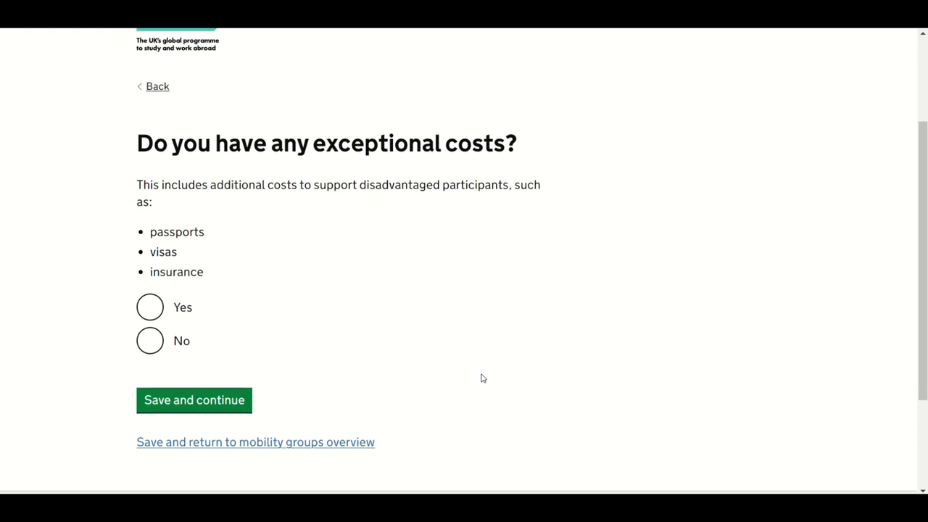
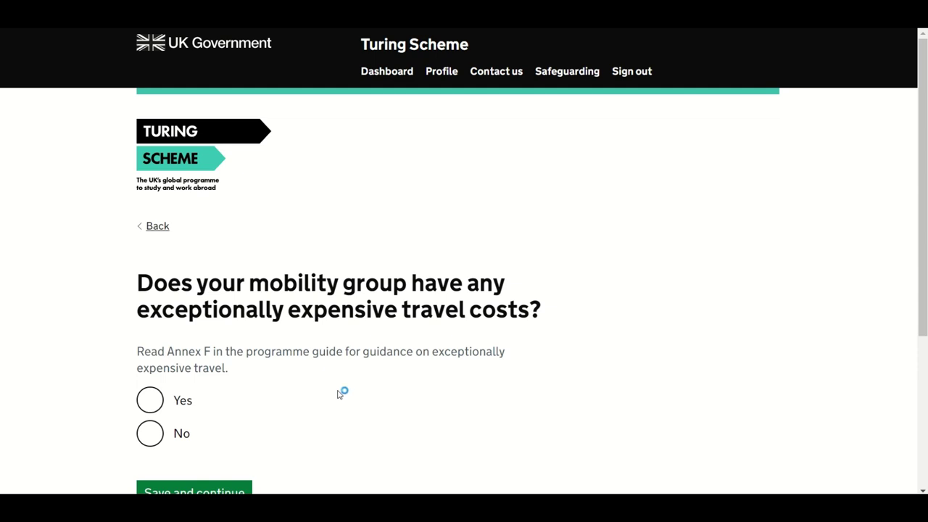
# Step: Answer Yes to having exceptionally expensive travel costs and save
pyautogui.click(154, 407)
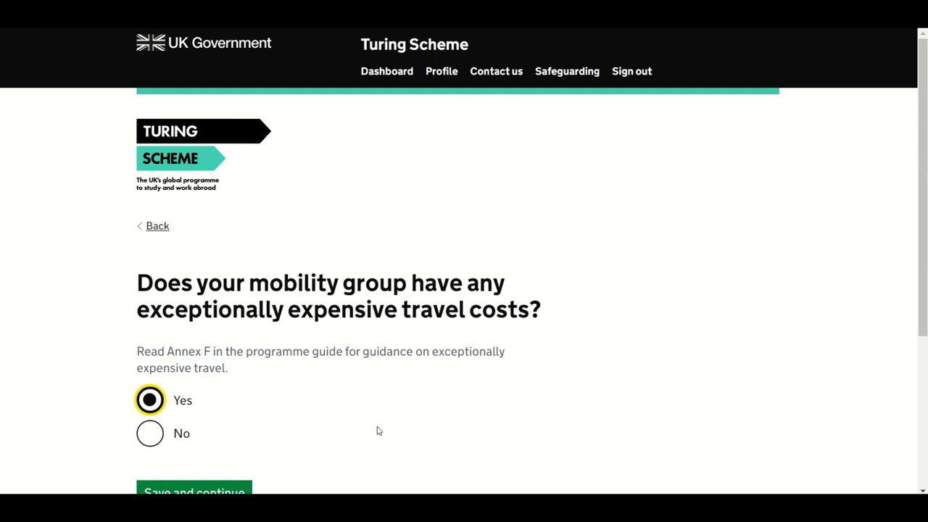
pyautogui.scroll(-2, 377, 431)
pyautogui.scroll(-1, 377, 431)
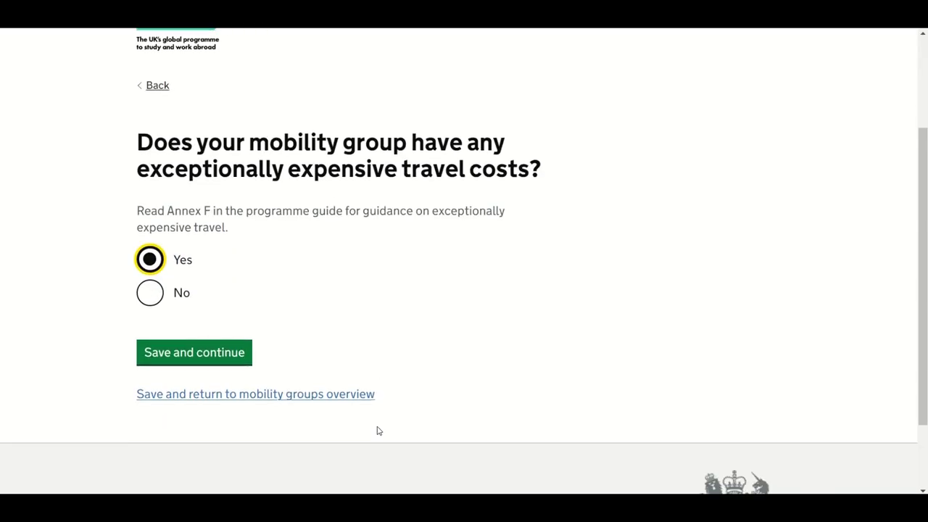
pyautogui.click(209, 365)
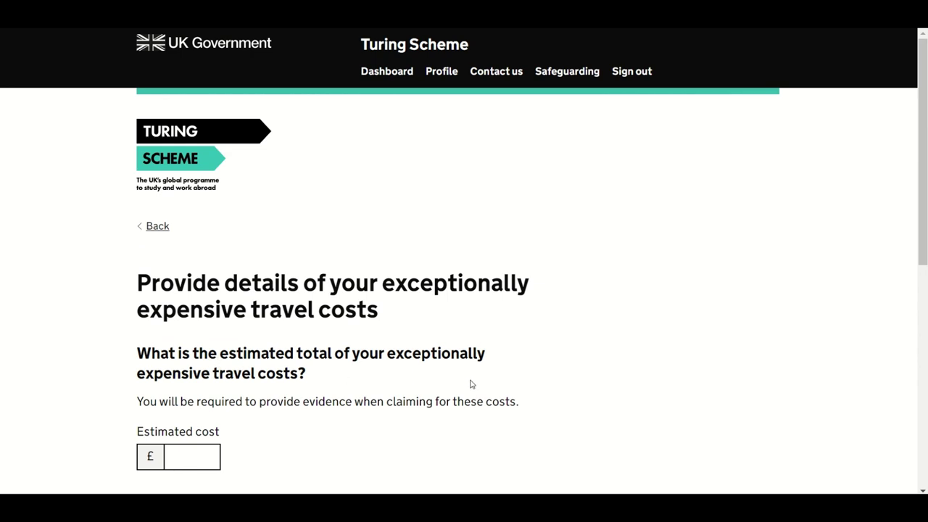
# Step: Enter an estimated travel cost of £3000, paste the written justification, and save
pyautogui.scroll(-1, 470, 384)
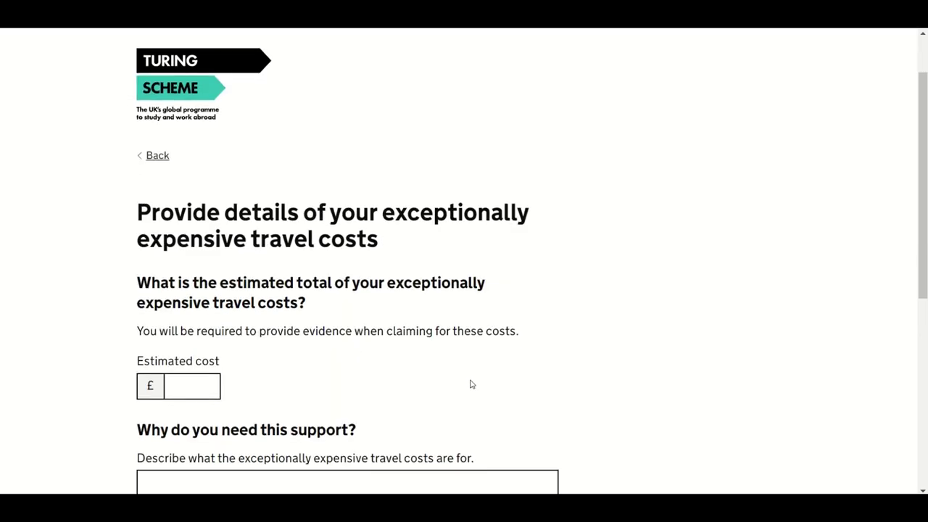
pyautogui.scroll(-1, 470, 384)
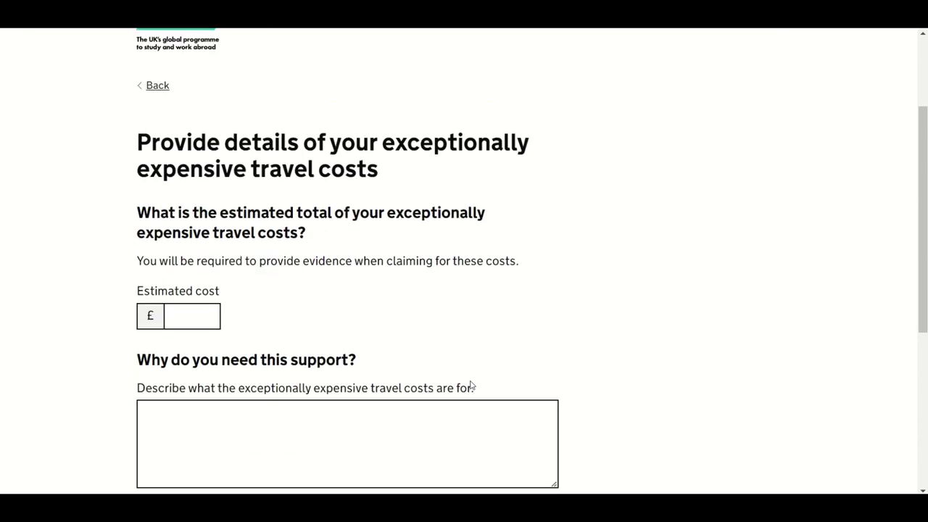
pyautogui.scroll(-1, 471, 386)
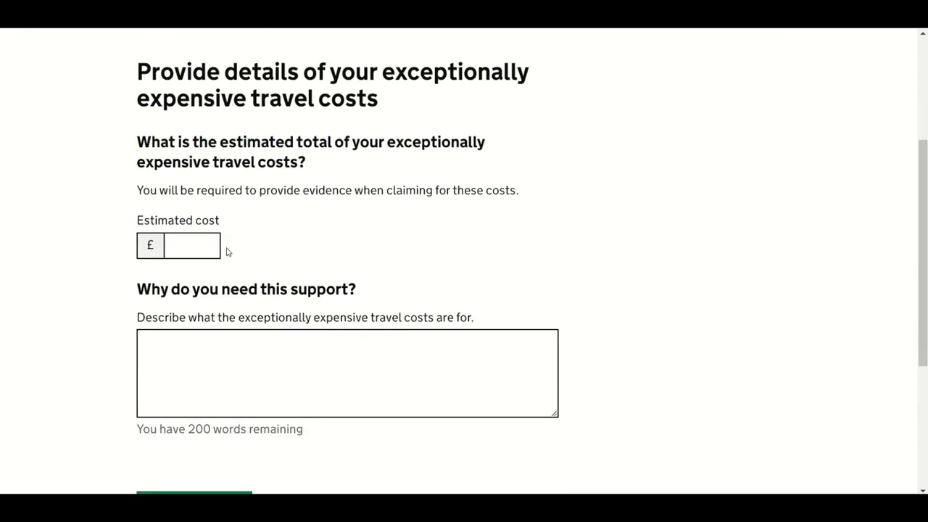
pyautogui.click(213, 249)
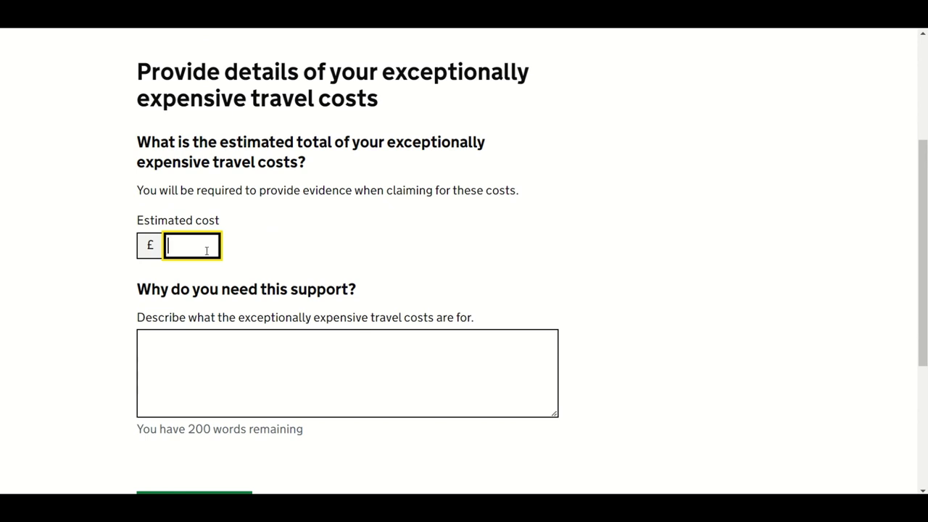
pyautogui.write('3000')
pyautogui.click(319, 356)
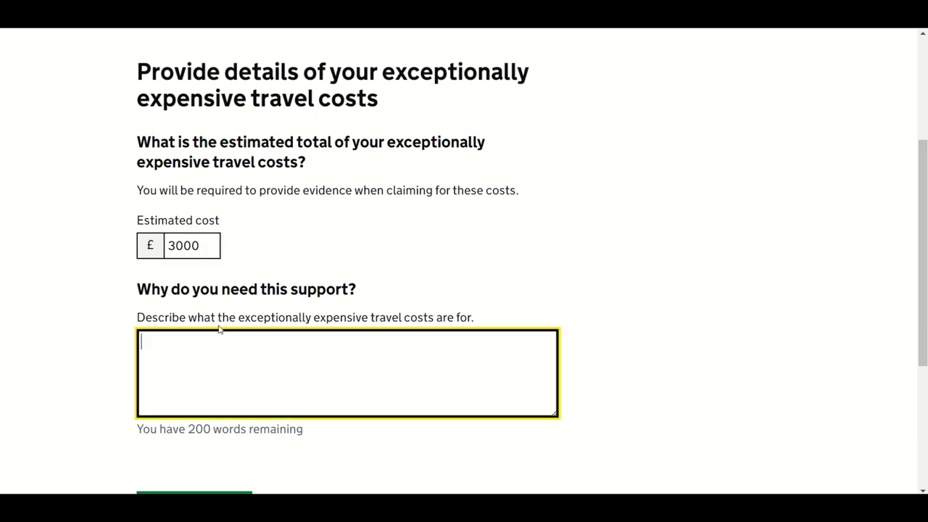
pyautogui.hotkey('ctrl', 'v')
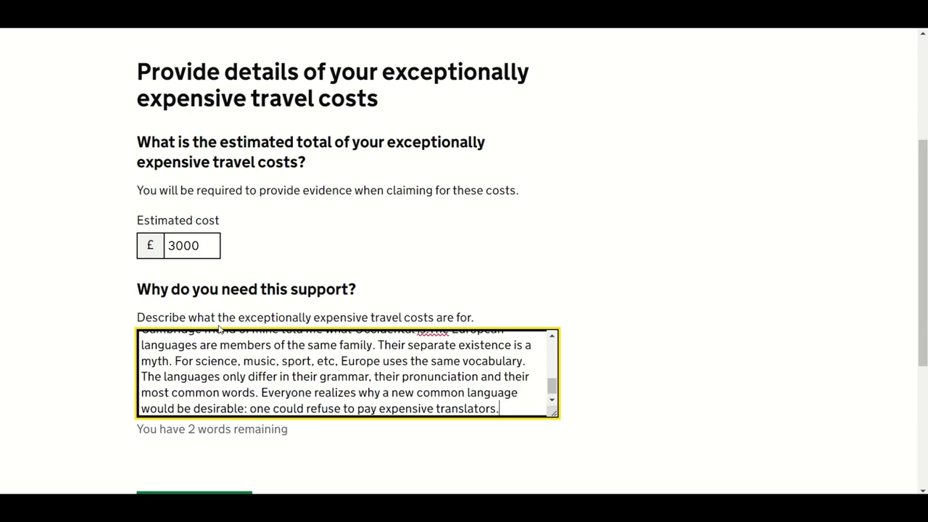
pyautogui.scroll(-1, 321, 357)
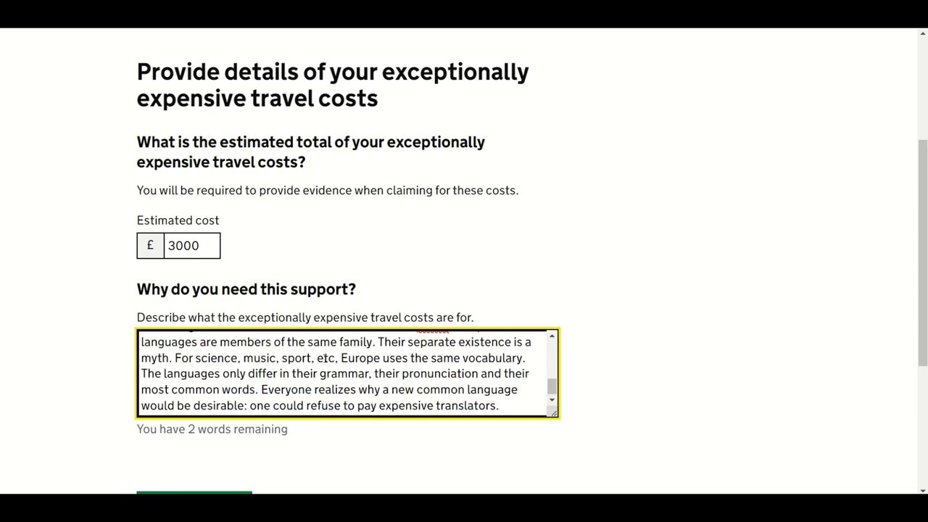
pyautogui.scroll(-1, 326, 358)
pyautogui.scroll(-1, 526, 383)
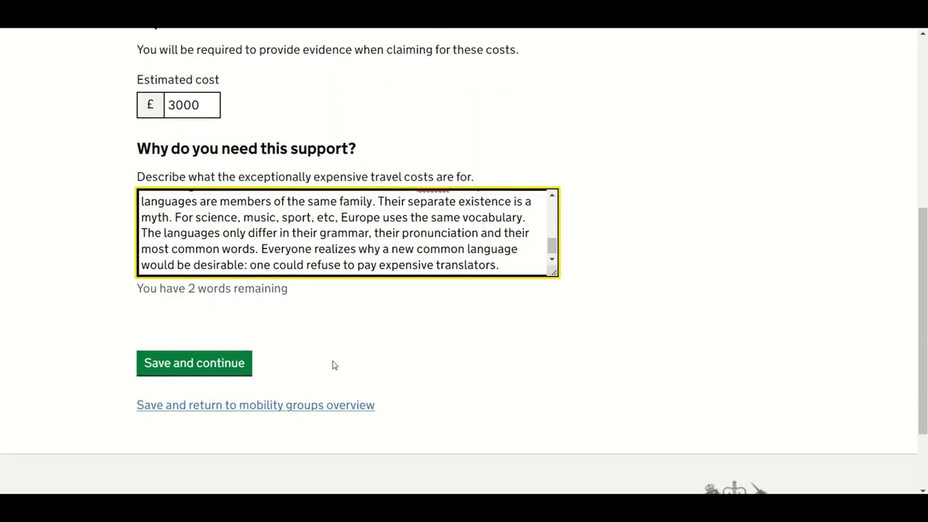
pyautogui.click(209, 364)
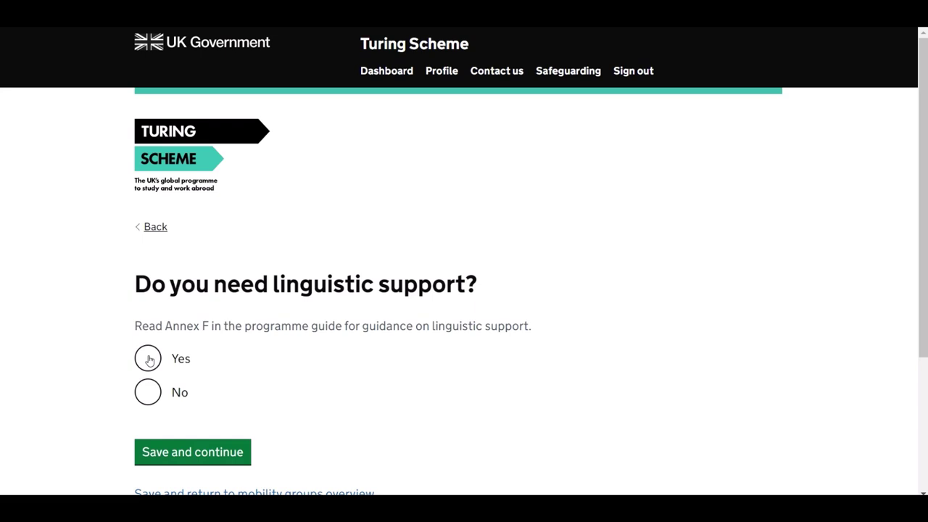
# Step: Answer Yes to needing linguistic support and give 25 as the participant count
pyautogui.click(149, 359)
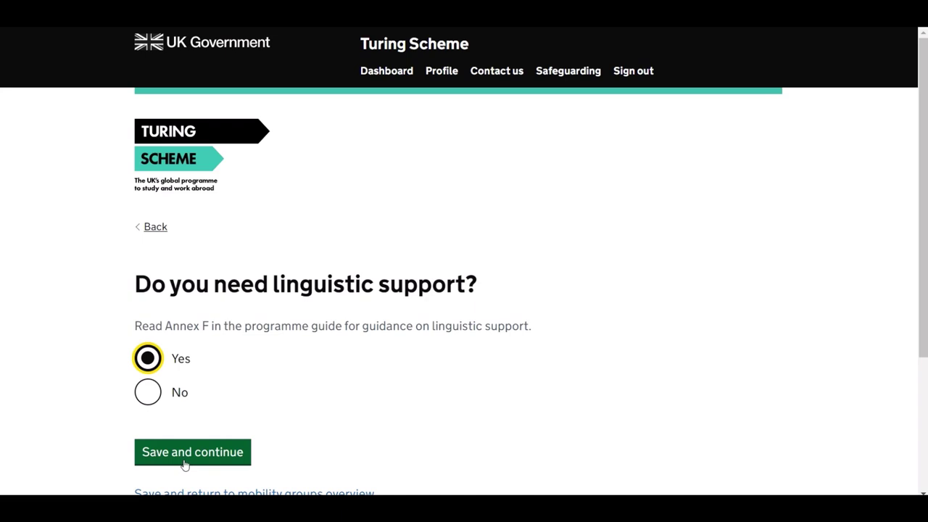
pyautogui.click(185, 455)
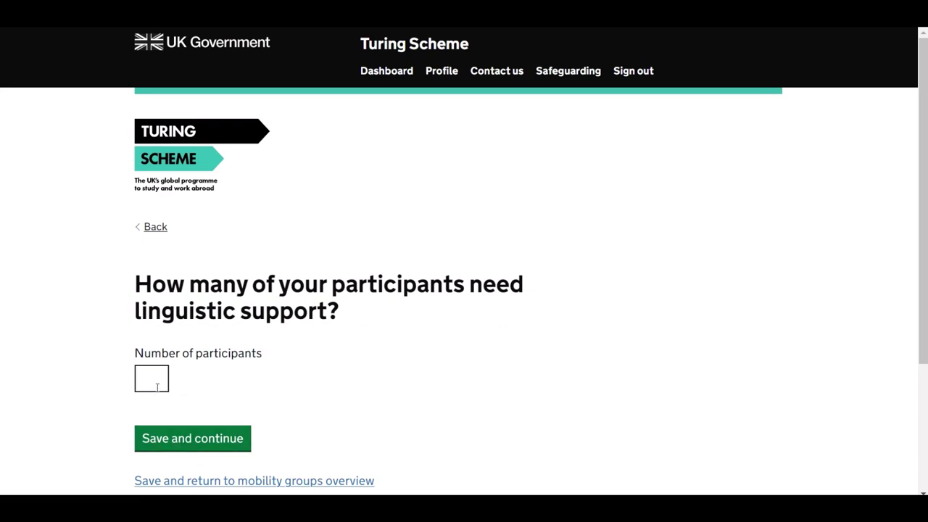
pyautogui.click(156, 384)
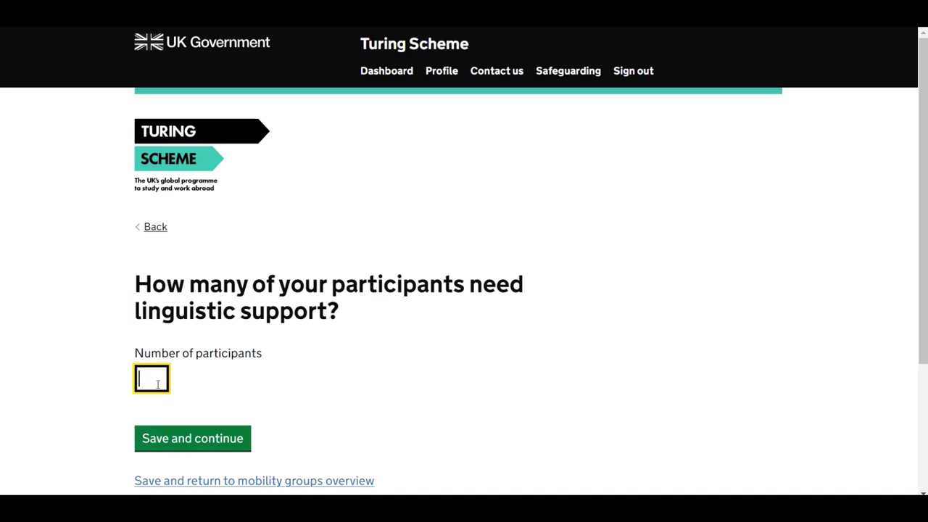
pyautogui.write('2')
pyautogui.write('5')
pyautogui.click(192, 439)
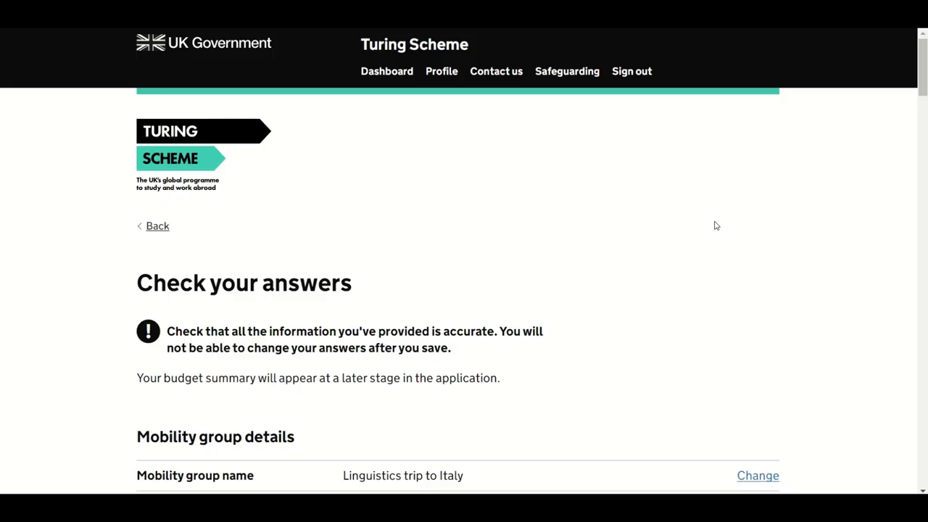
# Step: Change the Linguistics trip to Italy's disadvantaged learner participants from 7 to 8 and save
pyautogui.scroll(-3, 715, 225)
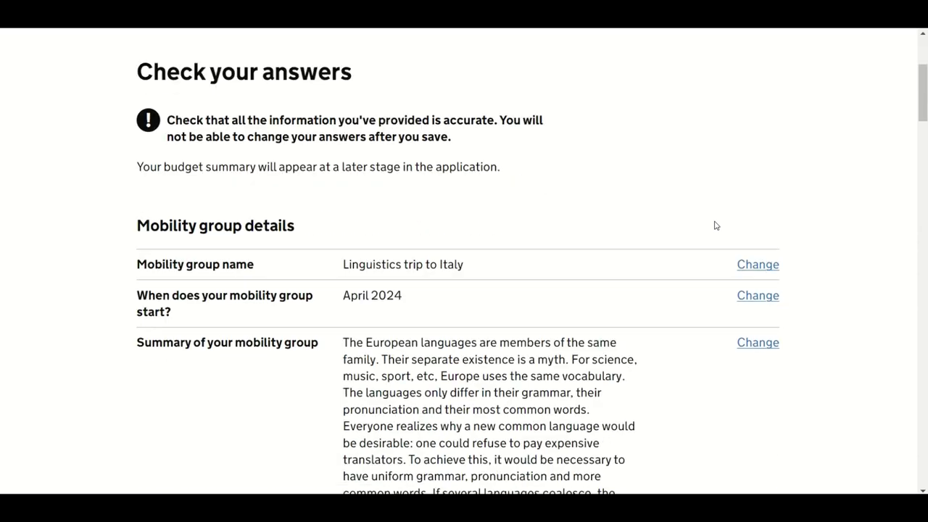
pyautogui.scroll(-1, 715, 225)
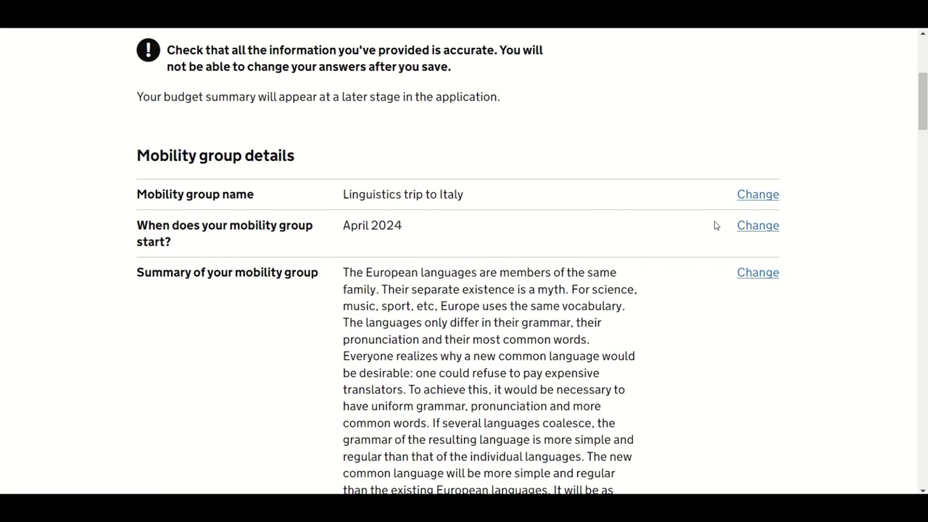
pyautogui.scroll(-3, 715, 225)
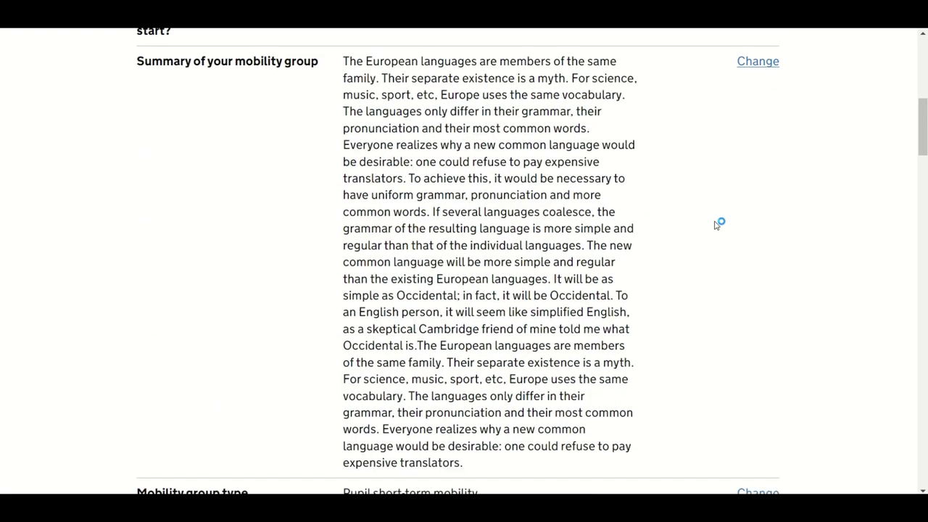
pyautogui.scroll(-4, 715, 226)
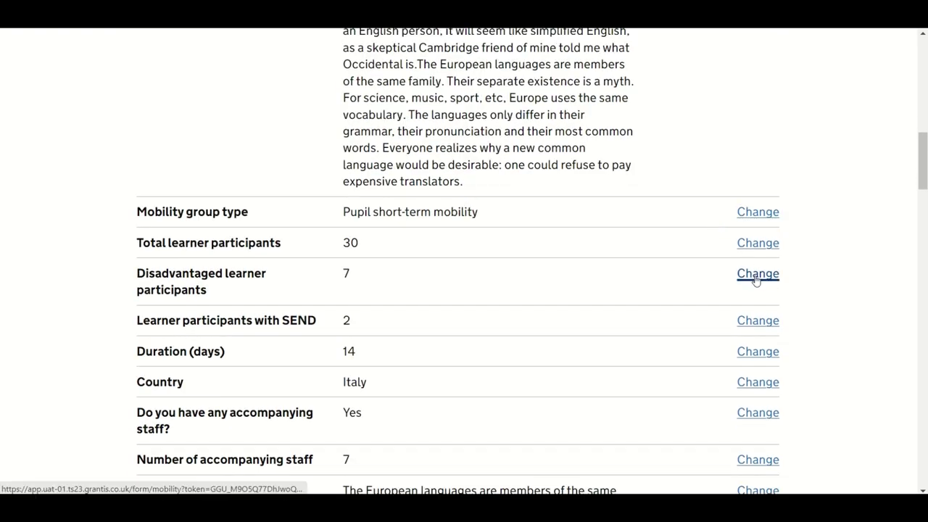
pyautogui.click(756, 279)
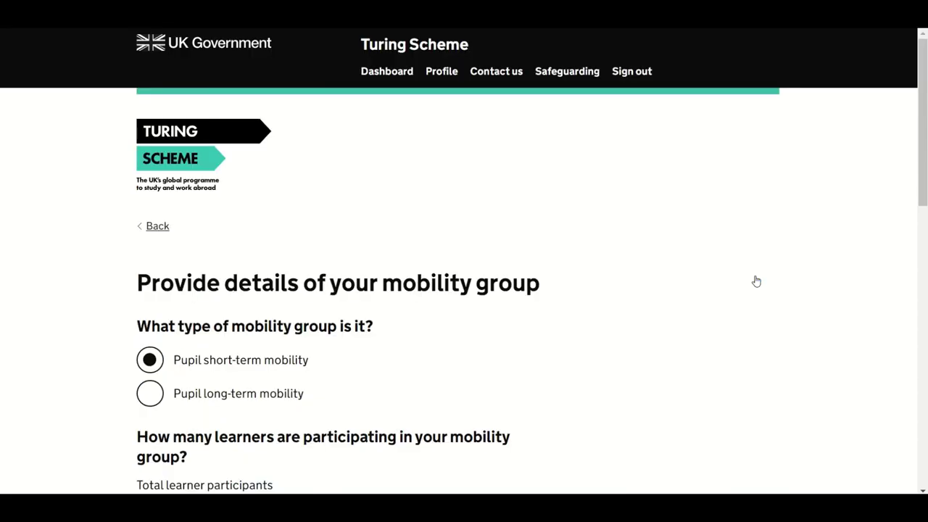
pyautogui.scroll(-5, 496, 307)
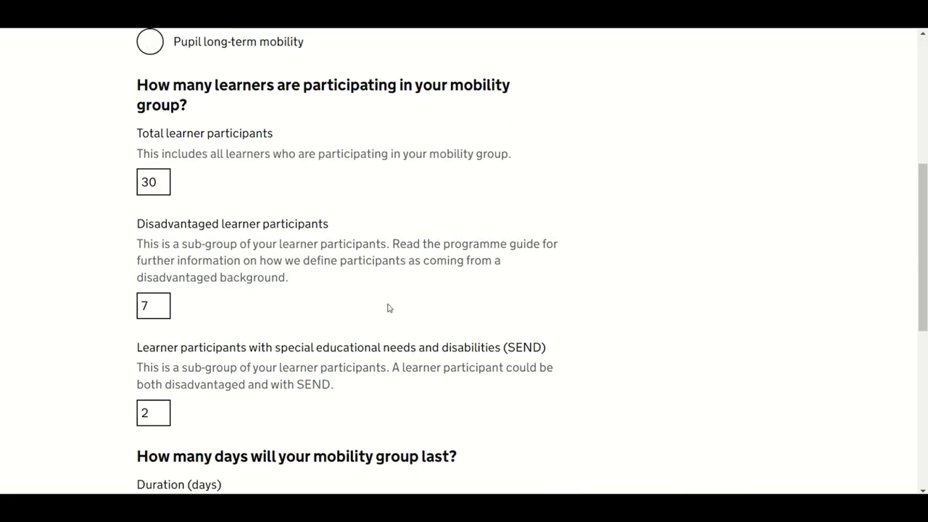
pyautogui.moveTo(158, 306); pyautogui.dragTo(132, 310)
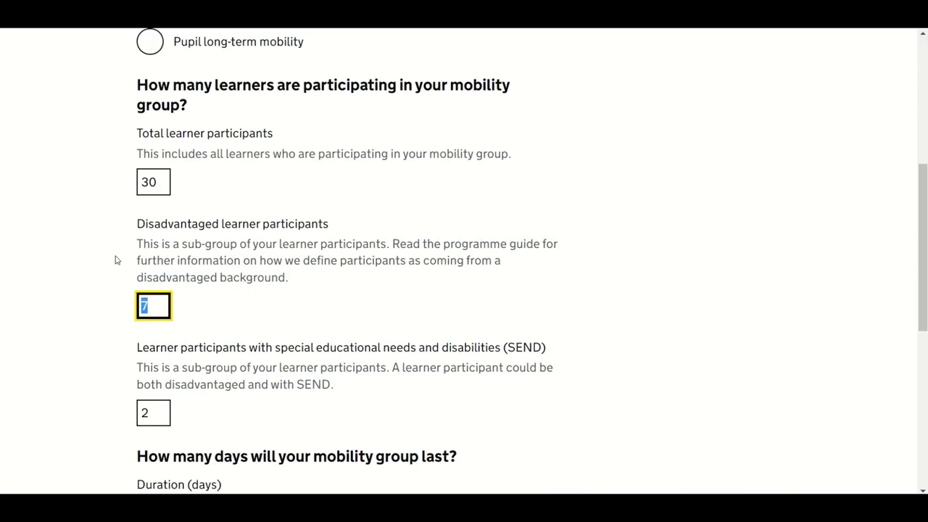
pyautogui.write('8')
pyautogui.scroll(-5, 580, 327)
pyautogui.click(245, 335)
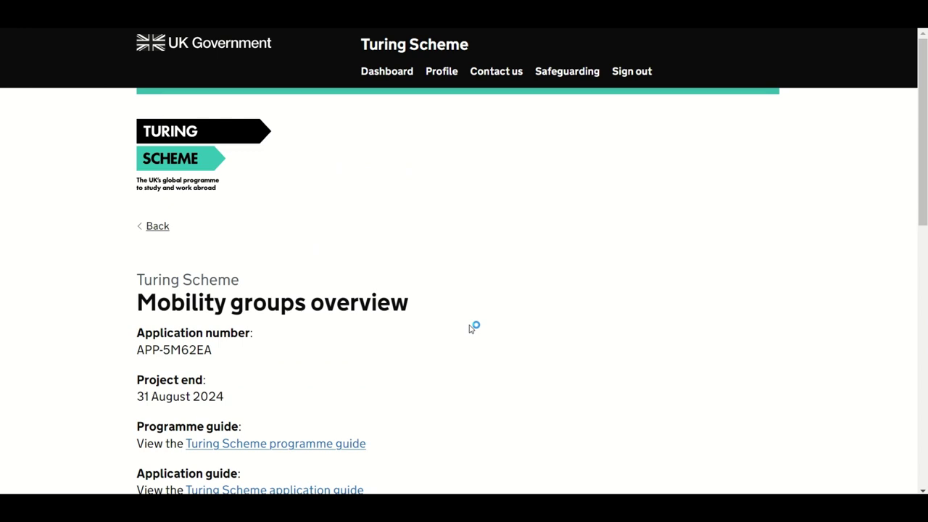
# Step: Add a second mobility group, Art trip to Berlin
pyautogui.scroll(-2, 469, 328)
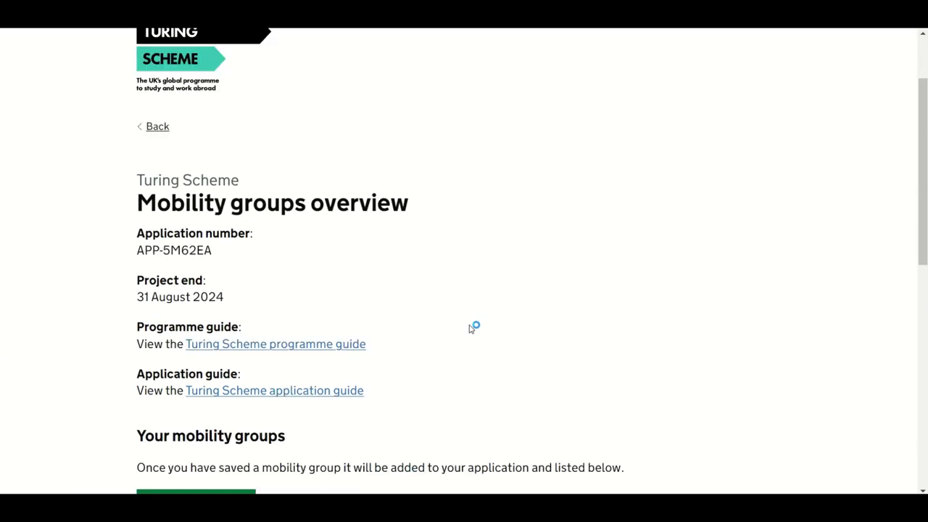
pyautogui.scroll(-5, 470, 327)
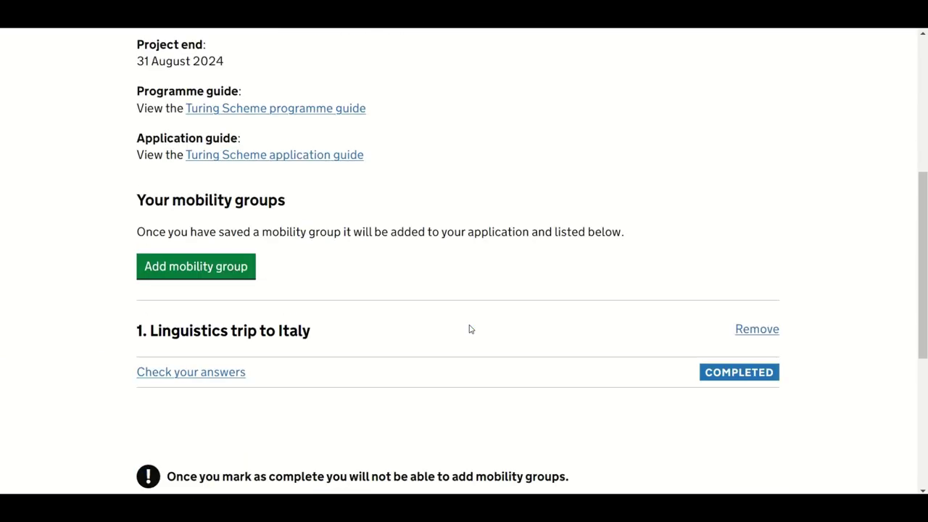
pyautogui.scroll(-1, 470, 329)
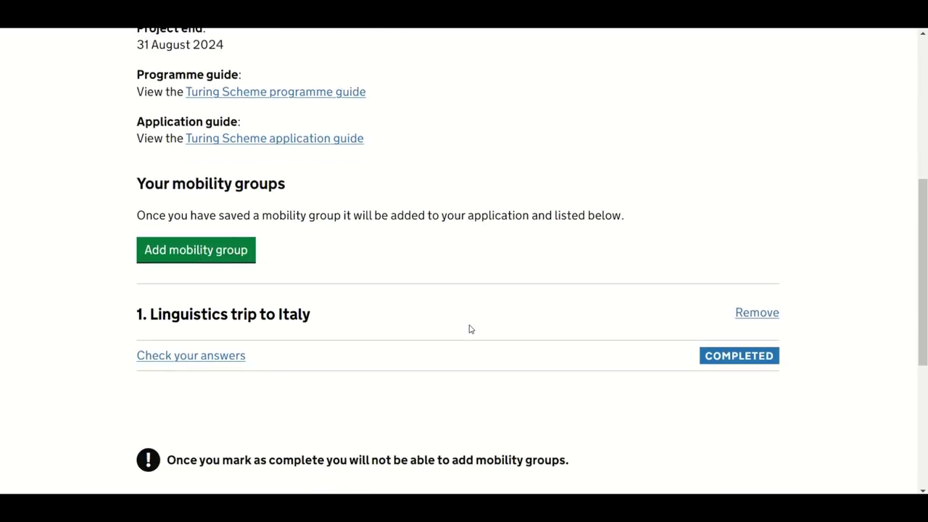
pyautogui.scroll(-1, 470, 329)
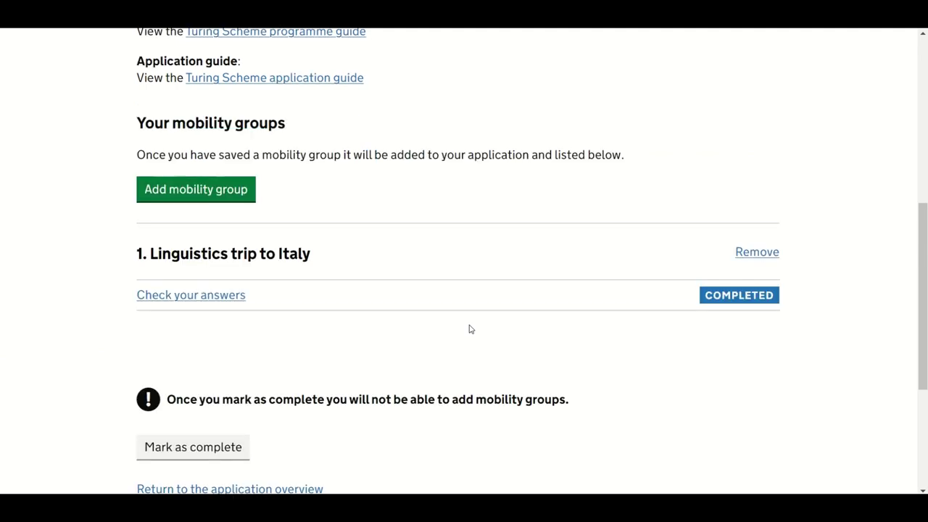
pyautogui.scroll(-1, 470, 329)
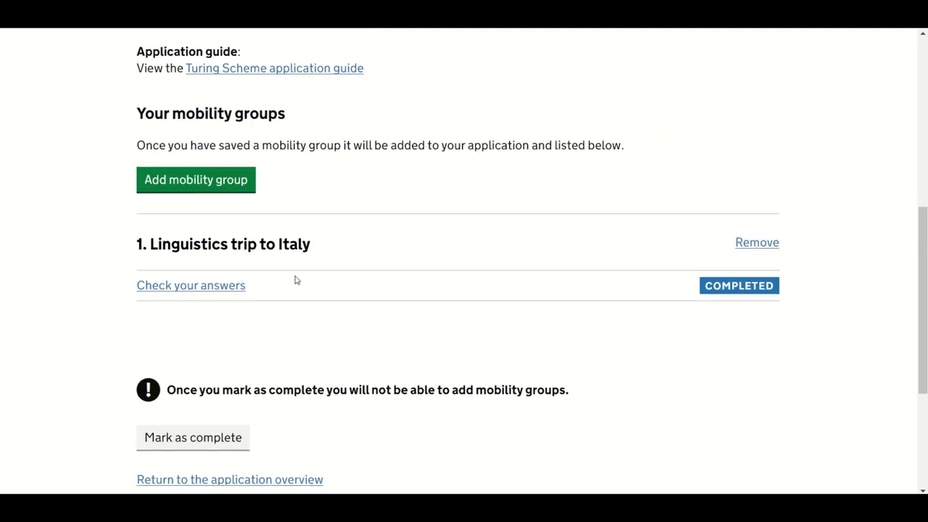
pyautogui.click(211, 189)
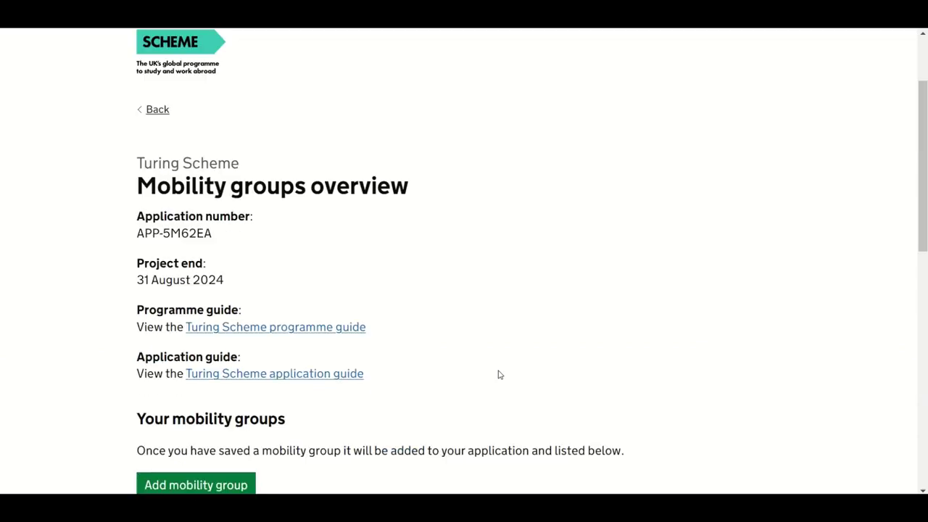
# Step: Mark the mobility groups section as complete
pyautogui.scroll(-4, 497, 373)
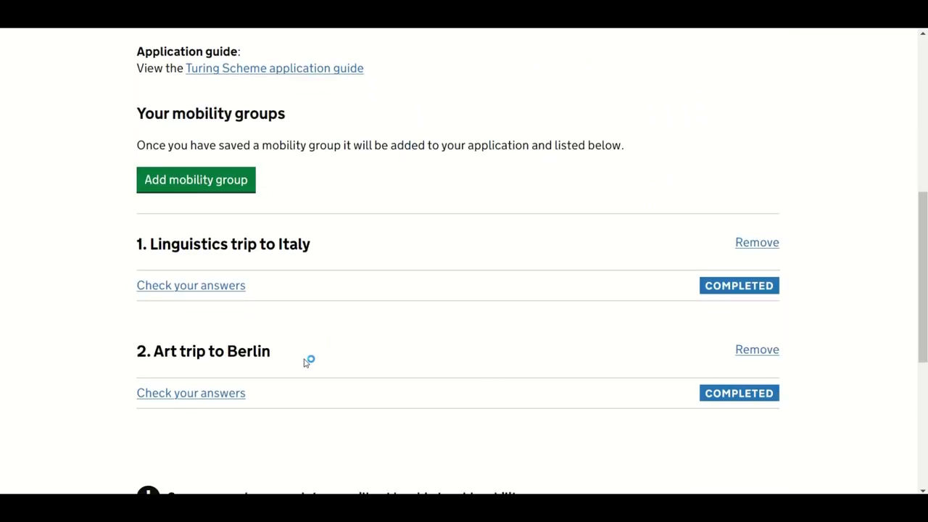
pyautogui.scroll(-4, 319, 373)
pyautogui.scroll(-1, 319, 374)
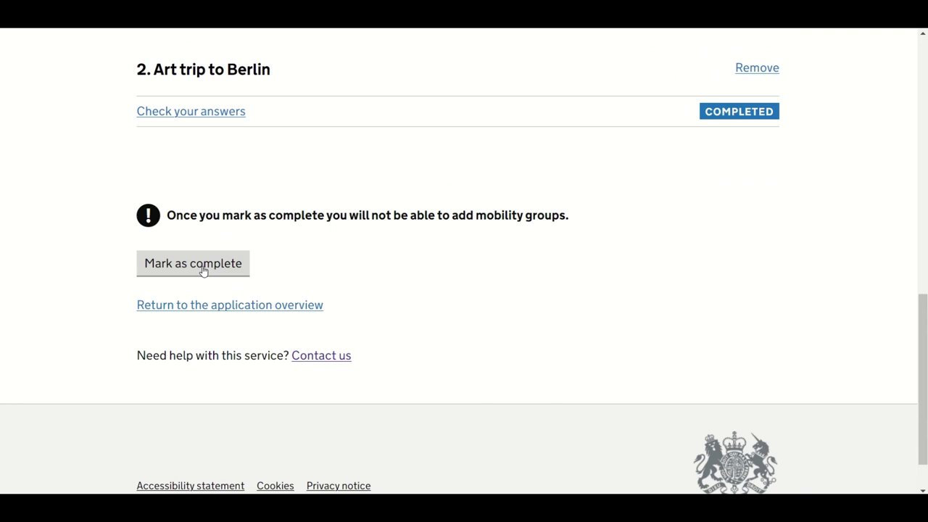
pyautogui.click(204, 270)
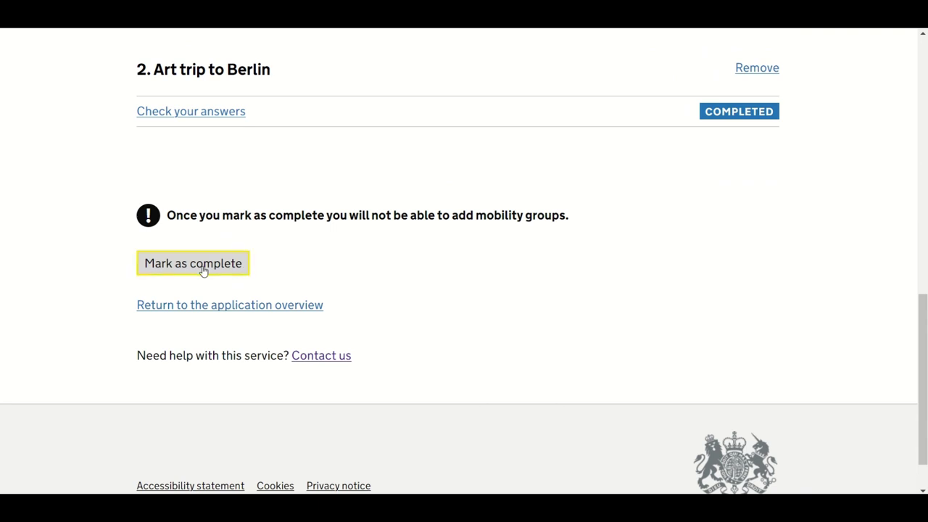
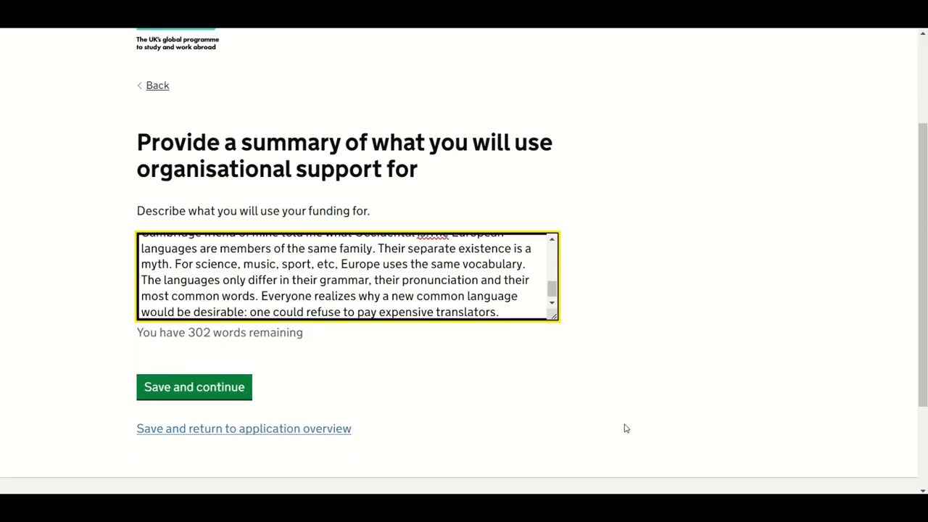
# Step: Save the funding summary, then review the project plan sorted by mobility group start month
pyautogui.click(211, 395)
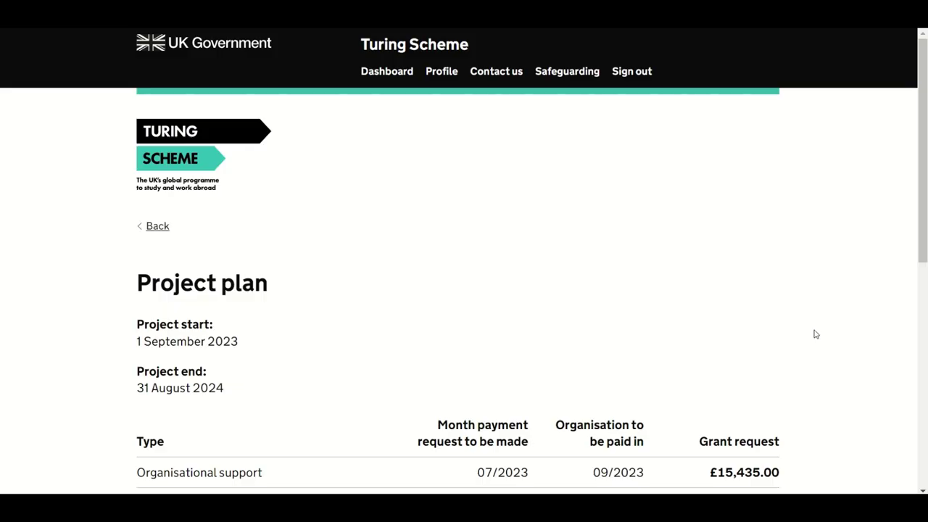
pyautogui.scroll(-3, 815, 333)
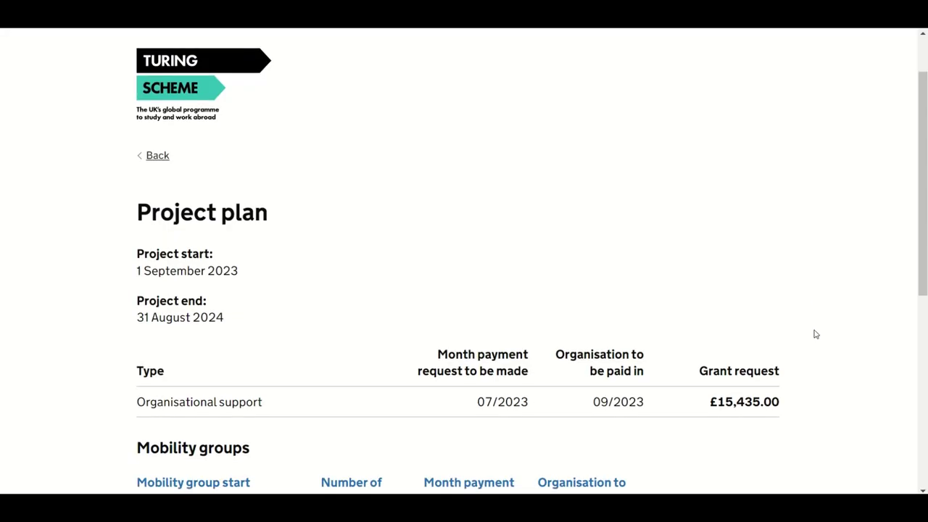
pyautogui.scroll(-2, 815, 335)
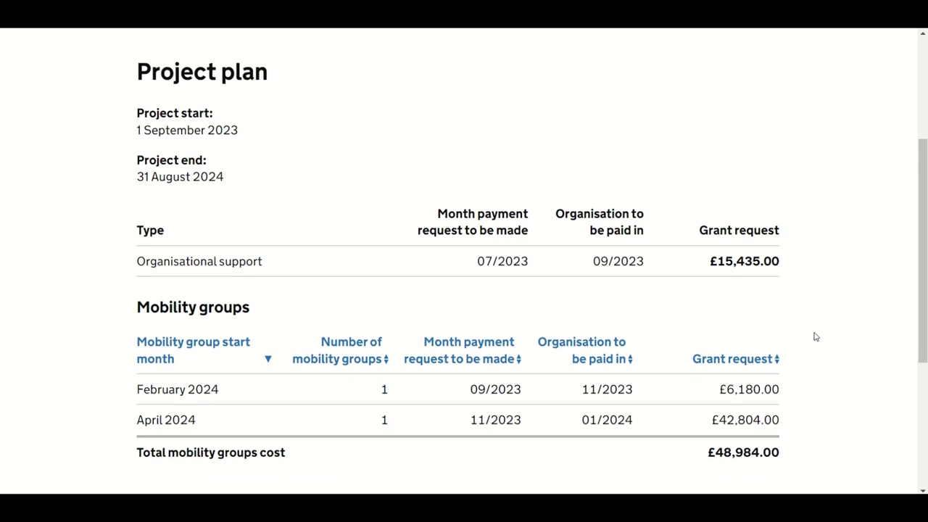
pyautogui.scroll(-2, 815, 337)
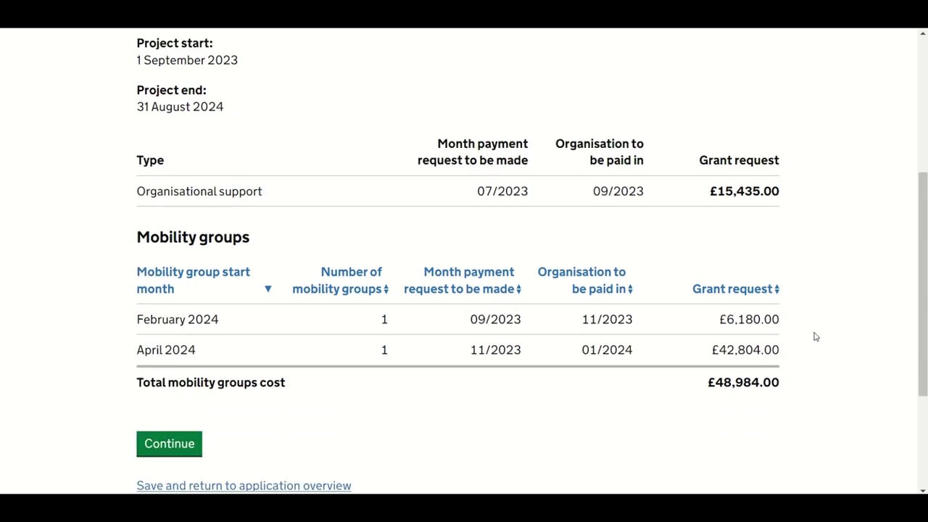
pyautogui.click(267, 290)
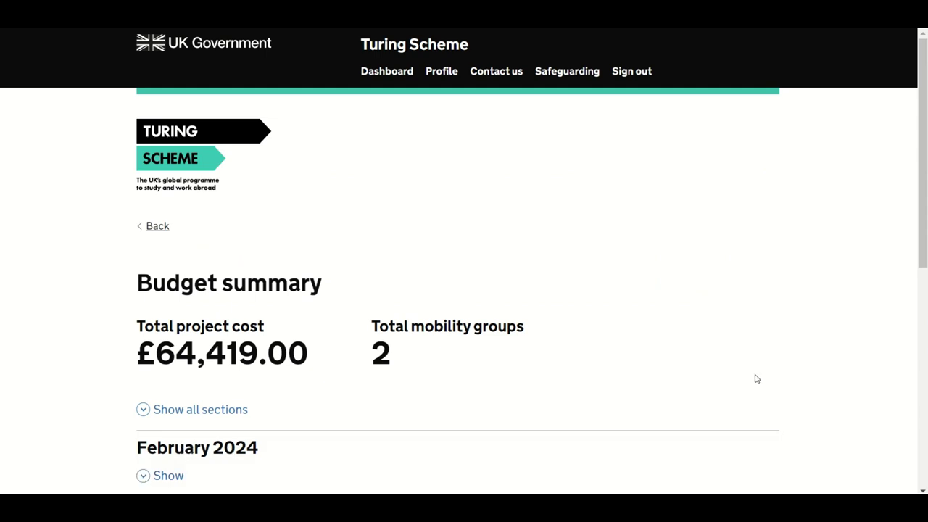
# Step: Expand the February 2024 and April 2024 cost breakdowns in the budget summary
pyautogui.scroll(-1, 757, 379)
pyautogui.scroll(-1, 756, 380)
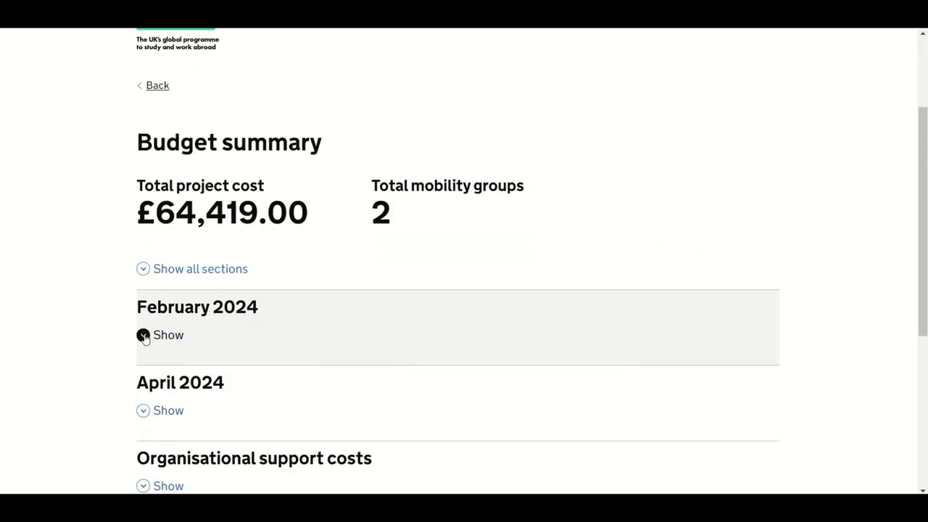
pyautogui.click(145, 334)
pyautogui.scroll(-1, 855, 343)
pyautogui.scroll(-2, 856, 343)
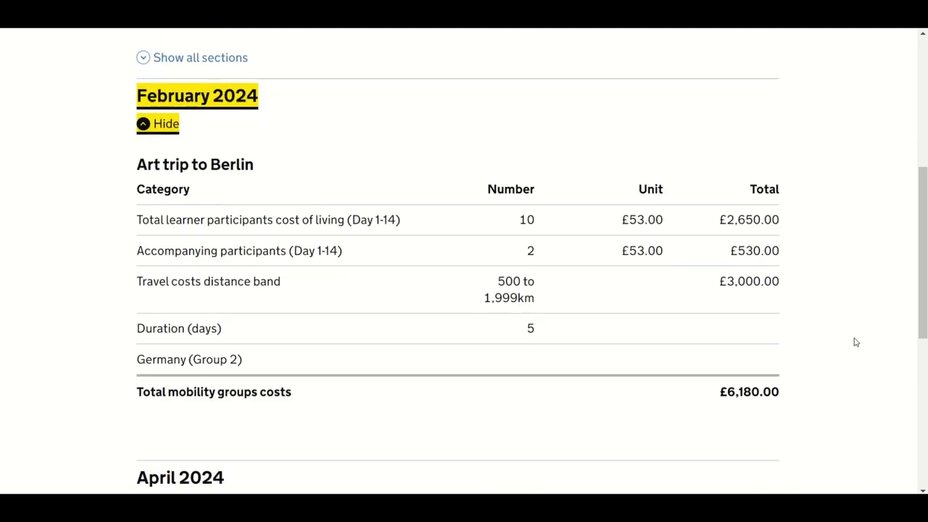
pyautogui.scroll(-4, 854, 341)
pyautogui.click(201, 211)
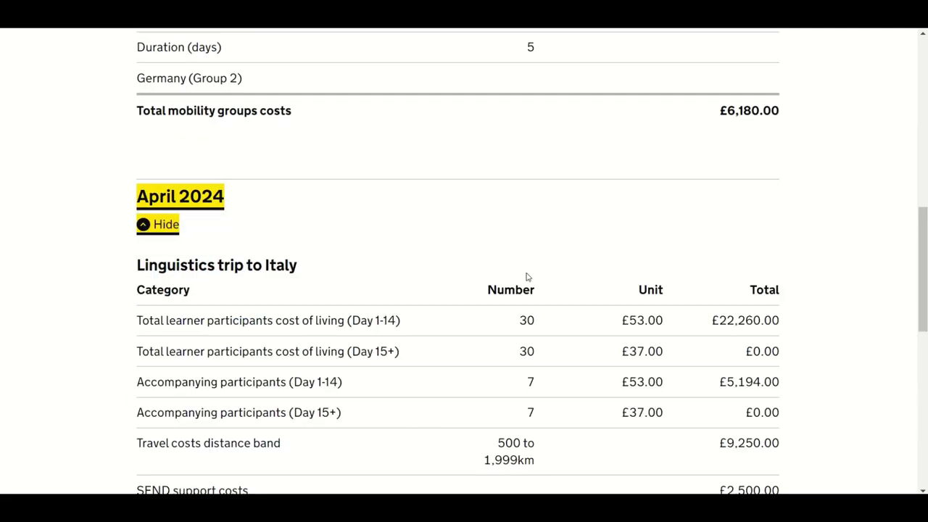
# Step: Expand the organisational support costs breakdown (£15,435.00) and accept the budget
pyautogui.scroll(-2, 823, 310)
pyautogui.scroll(-2, 825, 311)
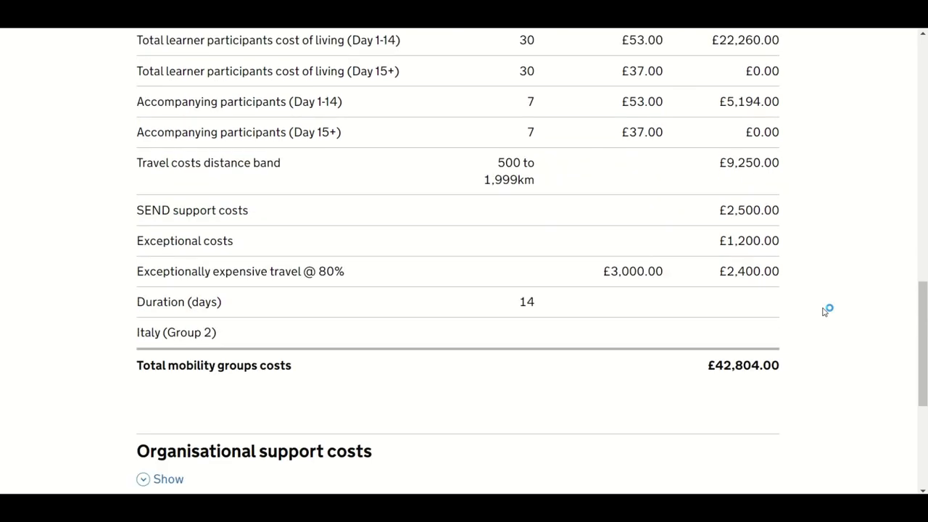
pyautogui.scroll(-2, 825, 310)
pyautogui.click(143, 335)
pyautogui.scroll(-1, 827, 344)
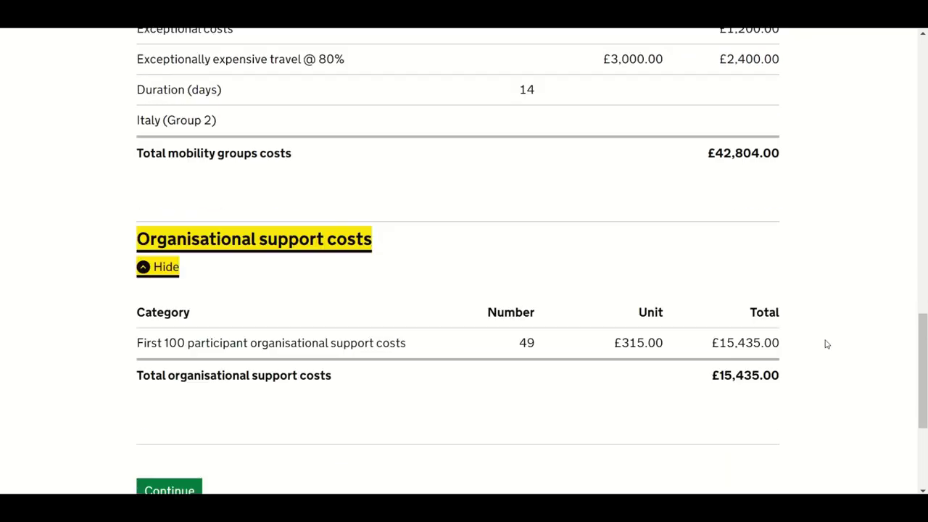
pyautogui.scroll(-2, 826, 344)
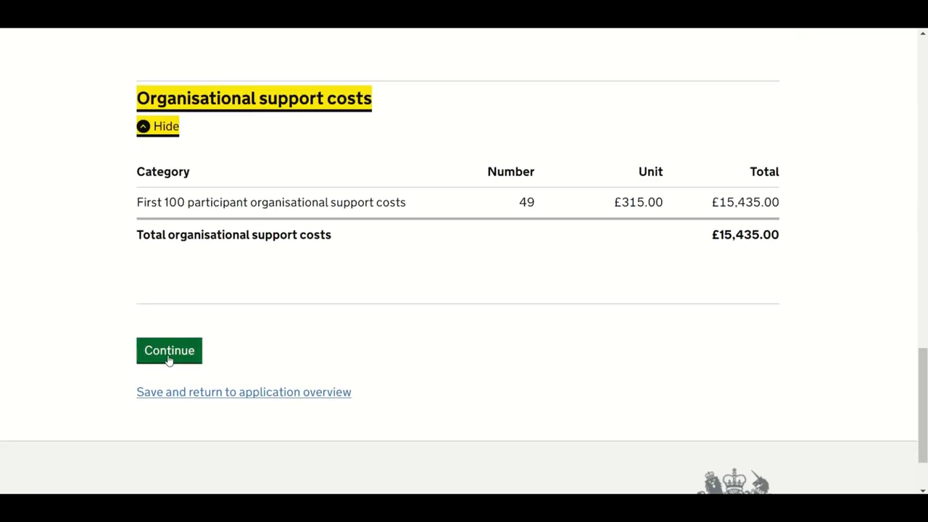
pyautogui.click(169, 352)
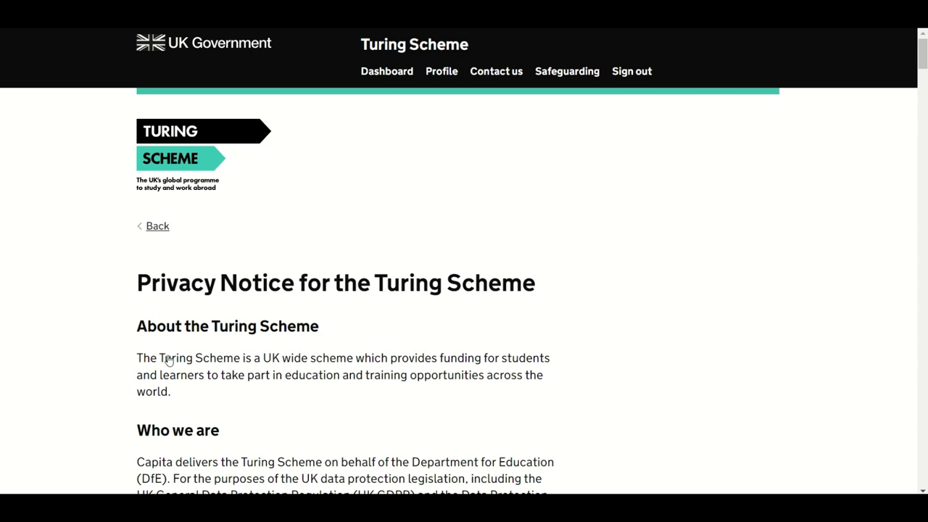
# Step: Read through the privacy notice, agree to the legal representative declaration, and save
pyautogui.scroll(-4, 765, 356)
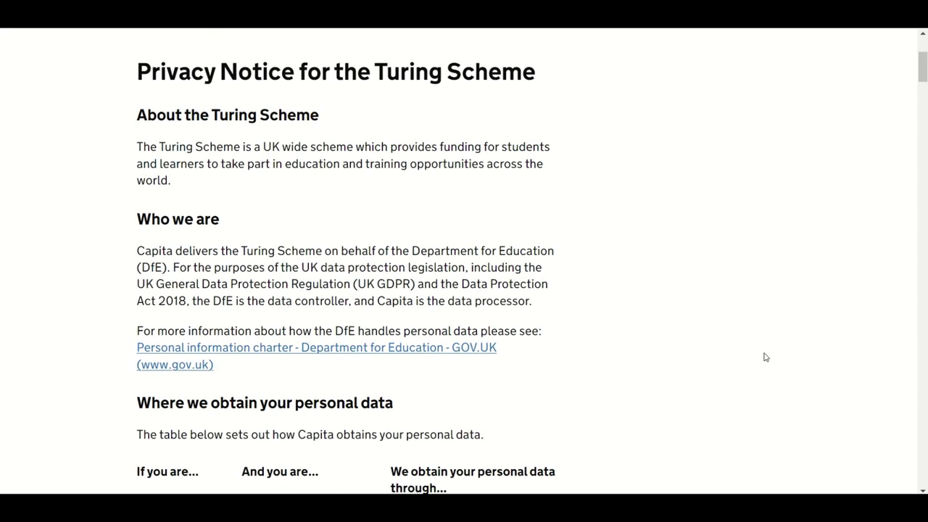
pyautogui.scroll(-2, 765, 356)
pyautogui.scroll(-10, 766, 357)
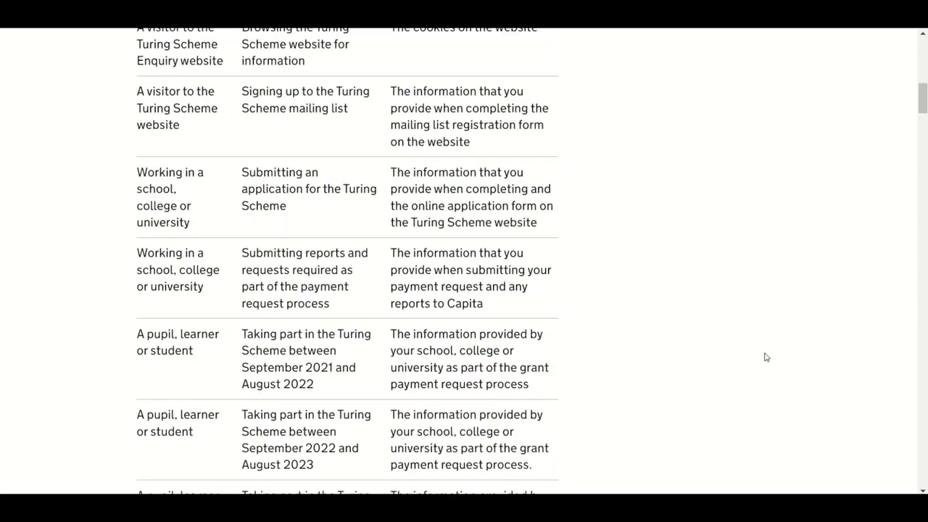
pyautogui.scroll(-4, 765, 357)
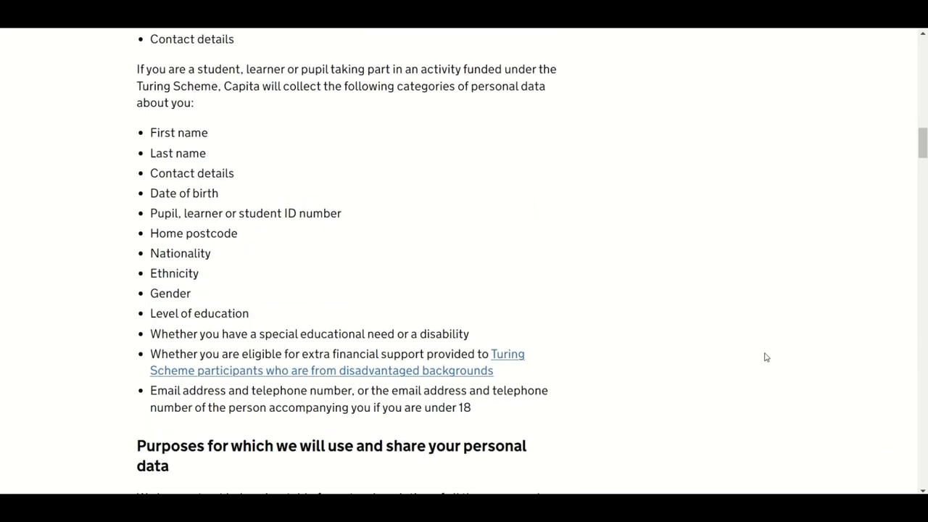
pyautogui.scroll(-18, 764, 356)
pyautogui.scroll(-20, 754, 357)
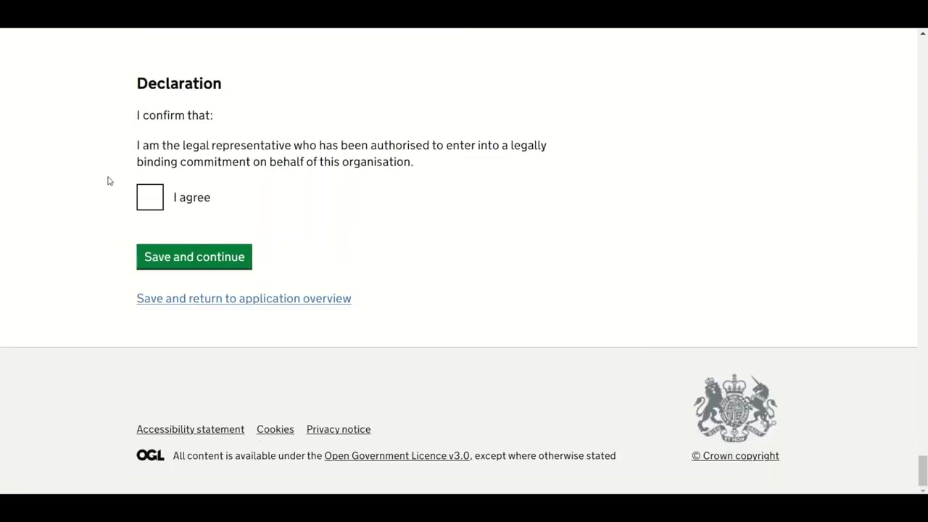
pyautogui.click(148, 202)
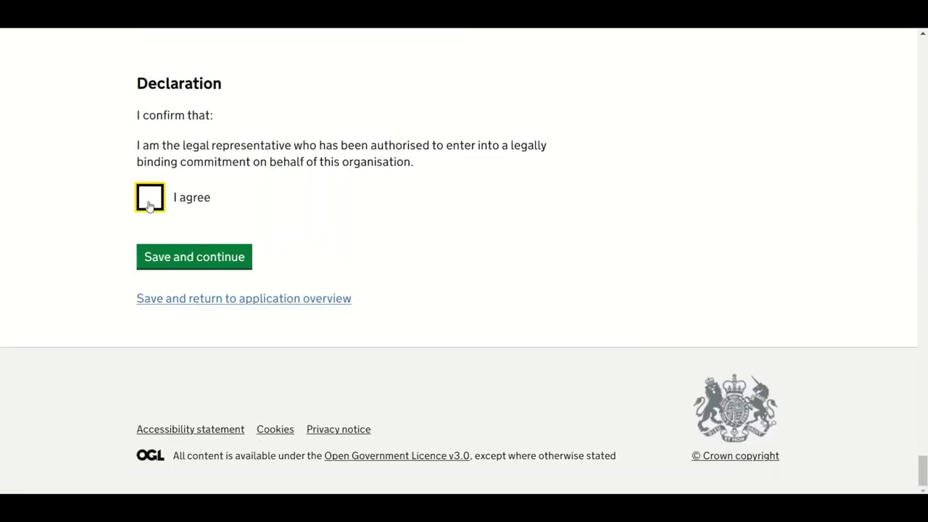
pyautogui.click(228, 265)
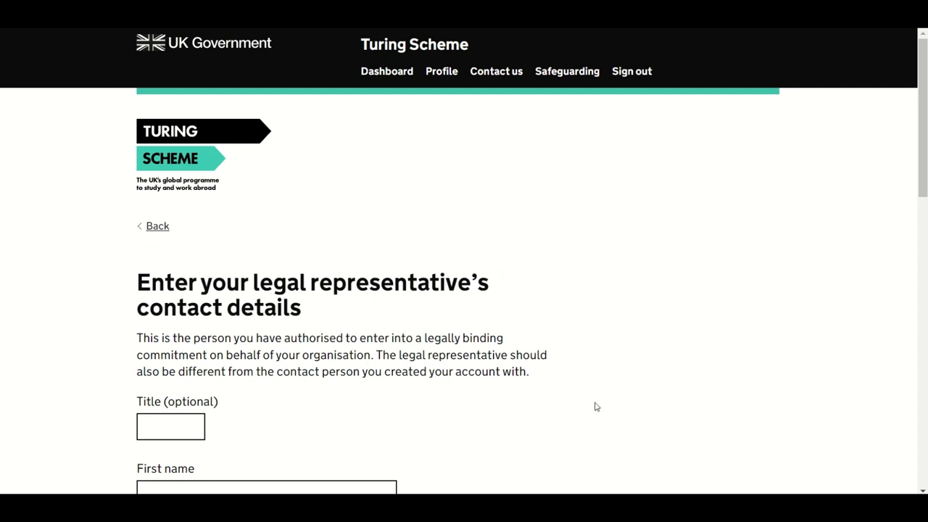
# Step: Enter the representative's title, first name, last name, and position Chief Attorney
pyautogui.click(177, 427)
pyautogui.write('Mr')
pyautogui.press('Tab')
pyautogui.write('David')
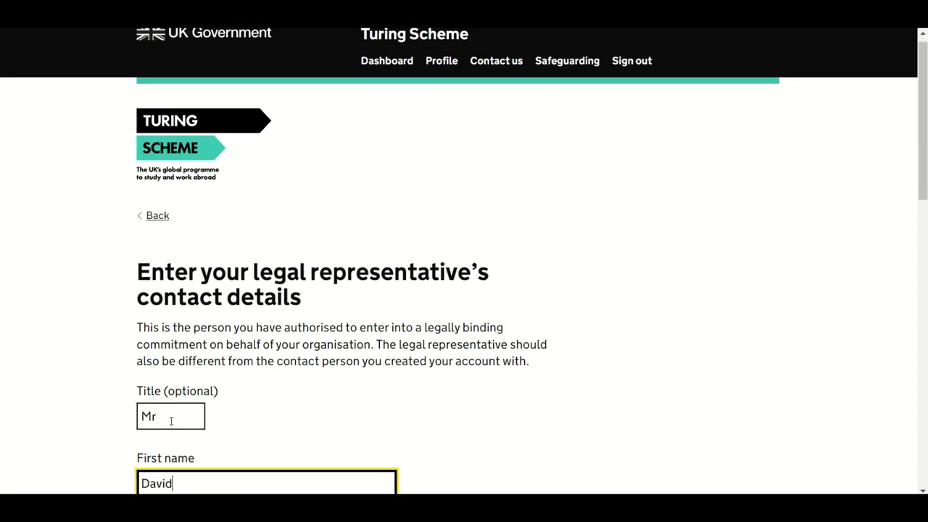
pyautogui.scroll(-3, 227, 343)
pyautogui.click(228, 343)
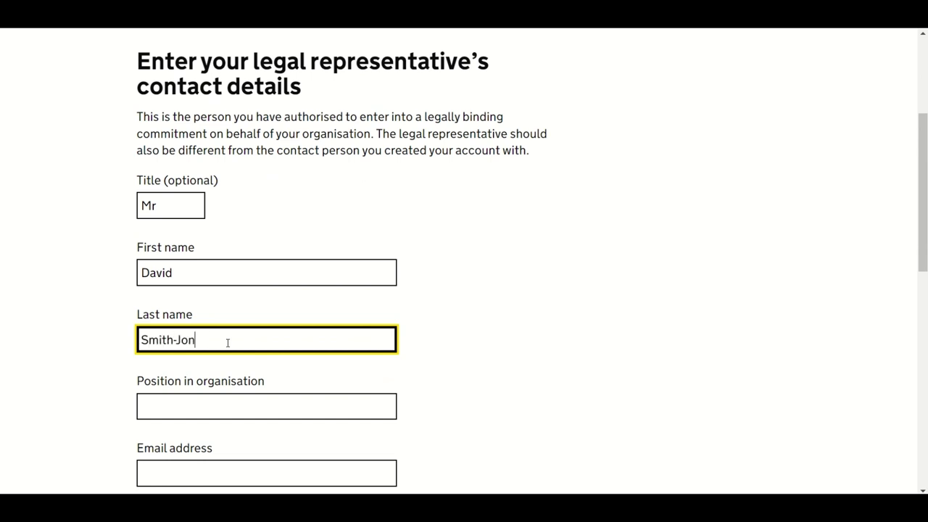
pyautogui.click(187, 409)
pyautogui.write('Chief Attorney')
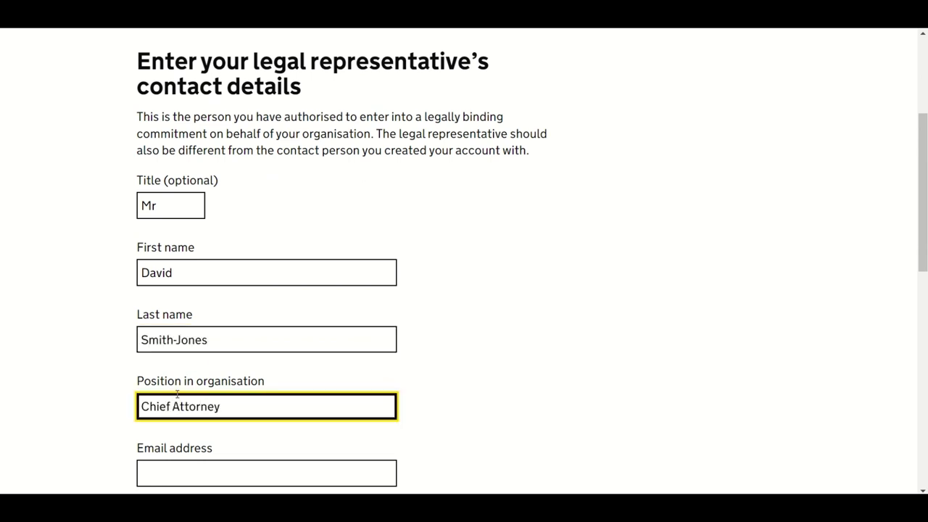
# Step: Enter the representative's e-mail, telephone number, office address, town and postcode, then save
pyautogui.scroll(-2, 202, 337)
pyautogui.click(203, 336)
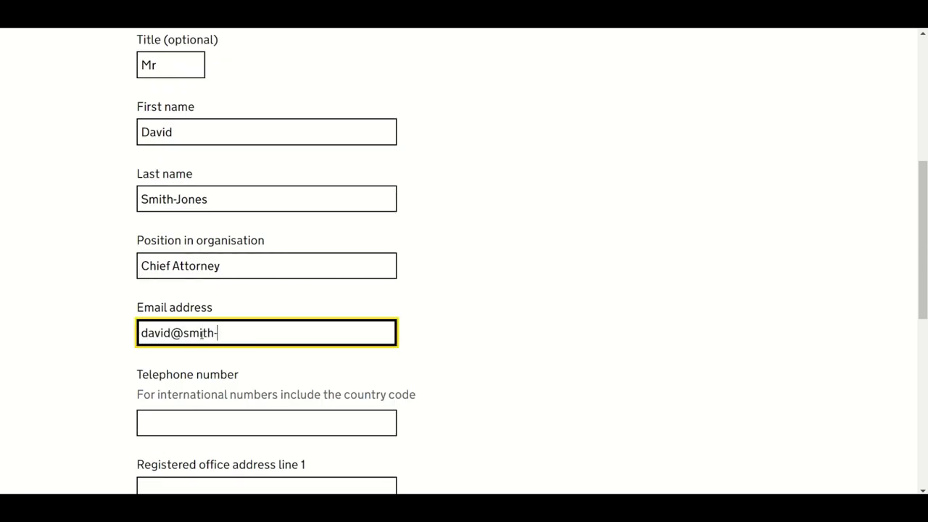
pyautogui.press('Tab')
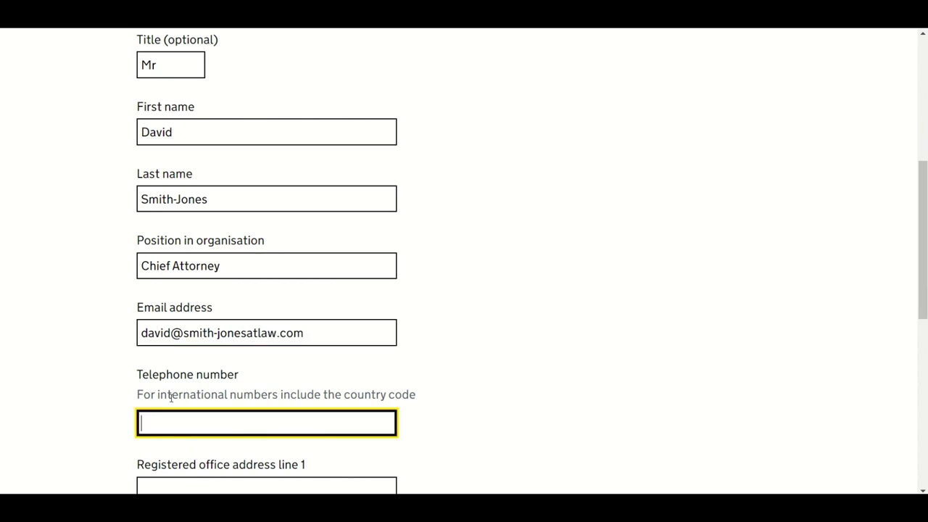
pyautogui.write('01234567890')
pyautogui.scroll(-2, 174, 395)
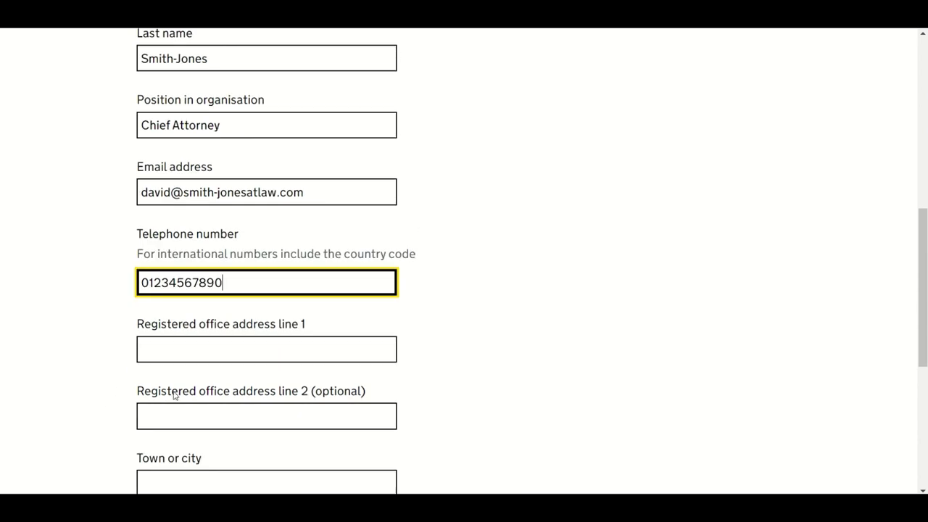
pyautogui.press('Tab')
pyautogui.write('The Mews')
pyautogui.scroll(-2, 159, 334)
pyautogui.click(173, 343)
pyautogui.write('F')
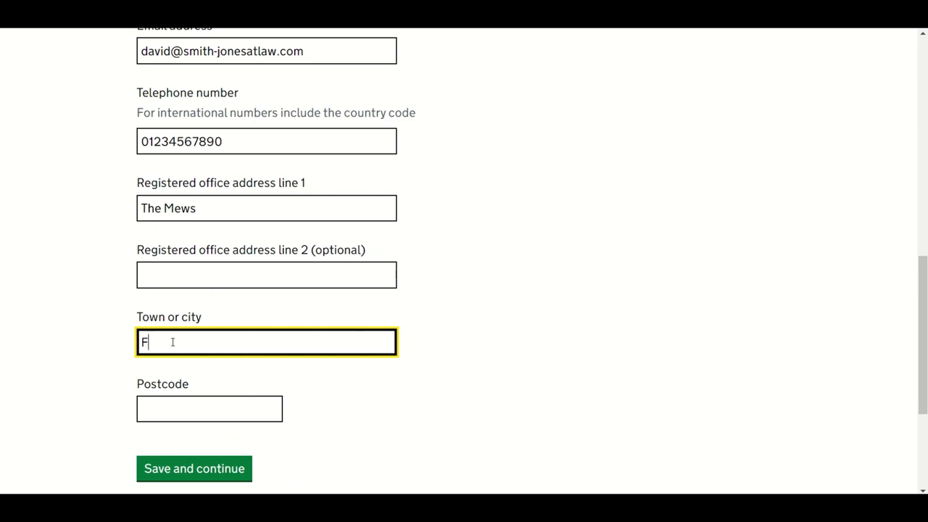
pyautogui.write('oxingtonville')
pyautogui.click(211, 411)
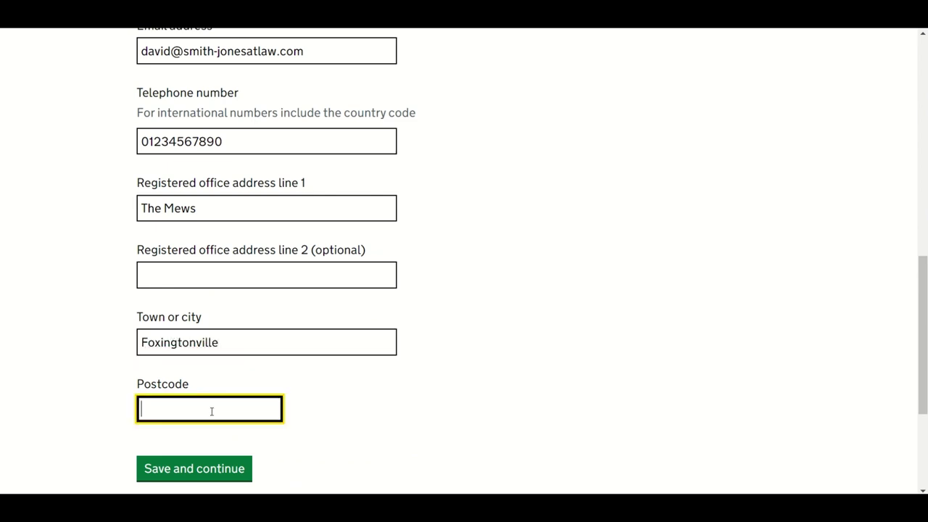
pyautogui.write('L900 000')
pyautogui.click(196, 470)
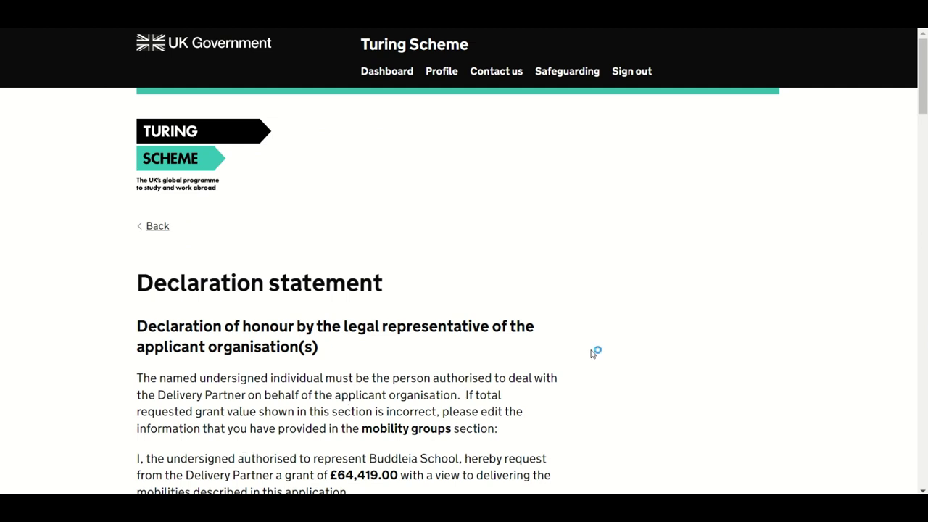
pyautogui.scroll(-4, 592, 353)
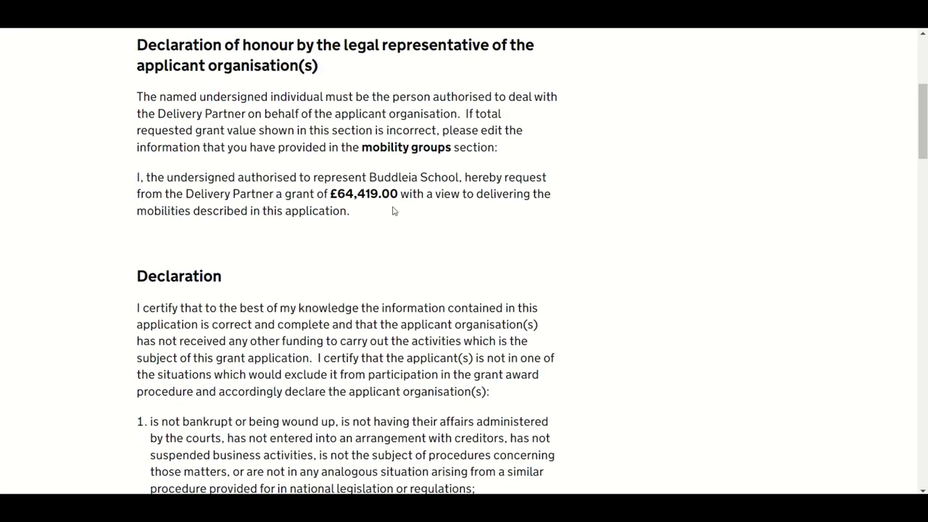
pyautogui.scroll(-4, 650, 292)
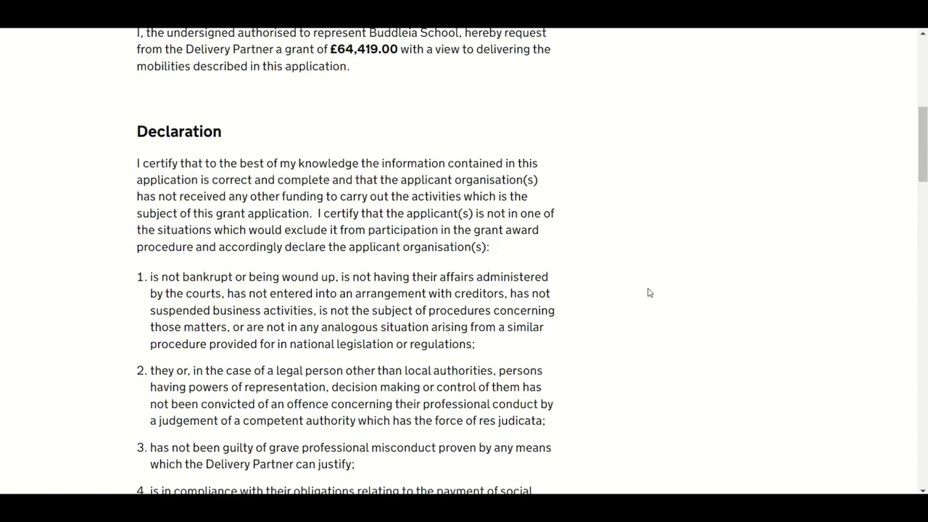
pyautogui.scroll(-5, 649, 292)
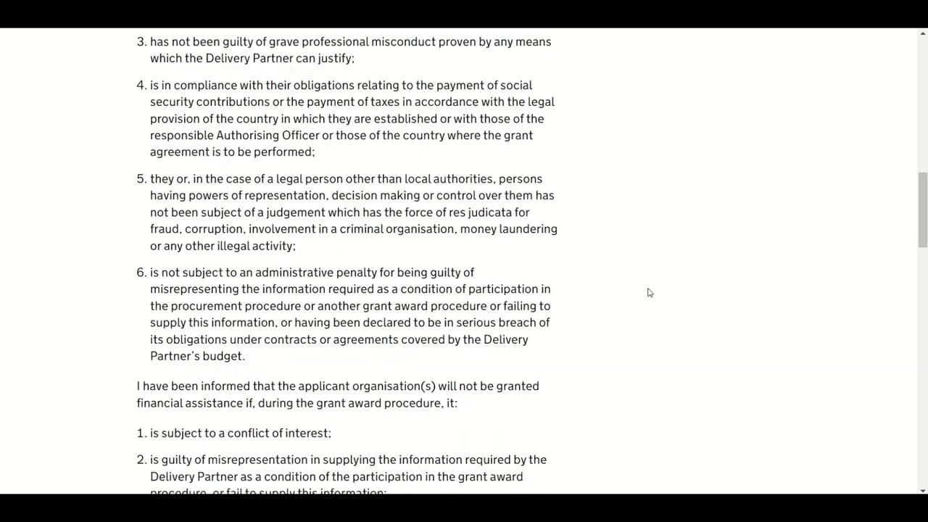
pyautogui.scroll(-6, 646, 293)
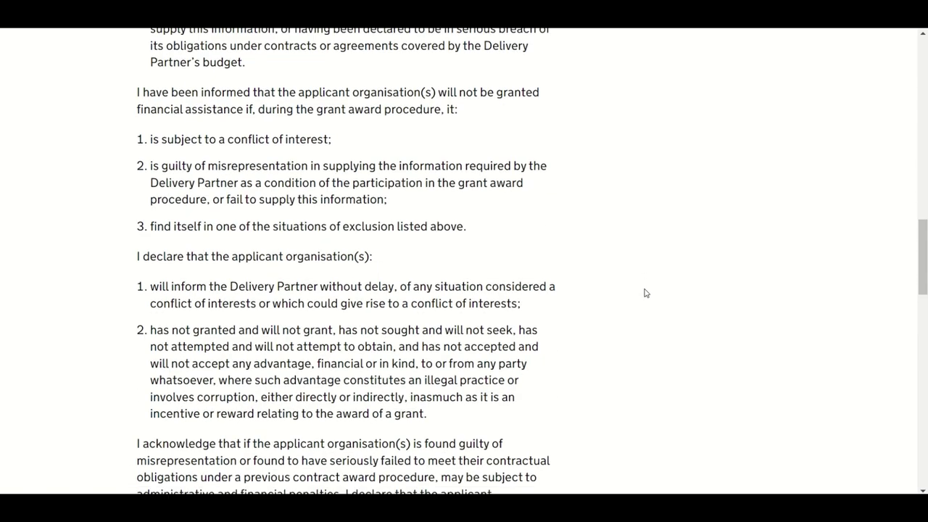
pyautogui.scroll(-4, 646, 293)
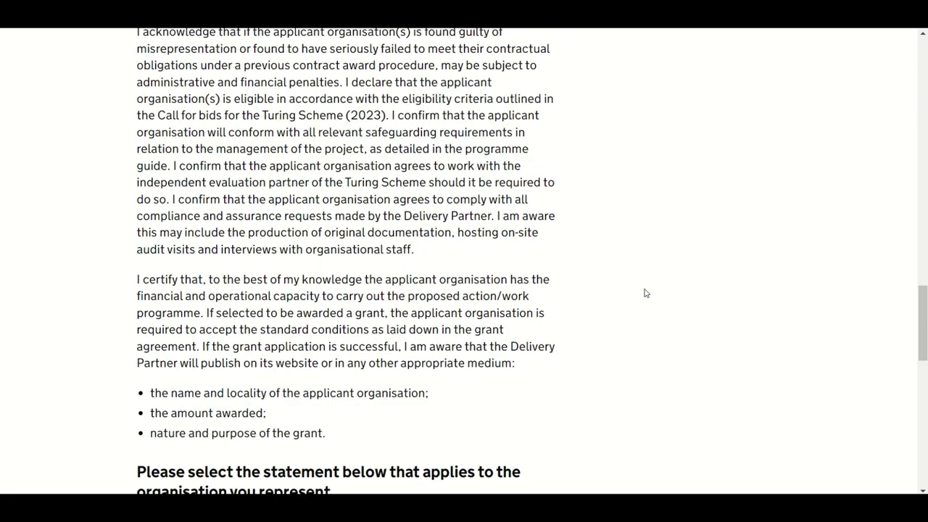
pyautogui.scroll(-3, 648, 293)
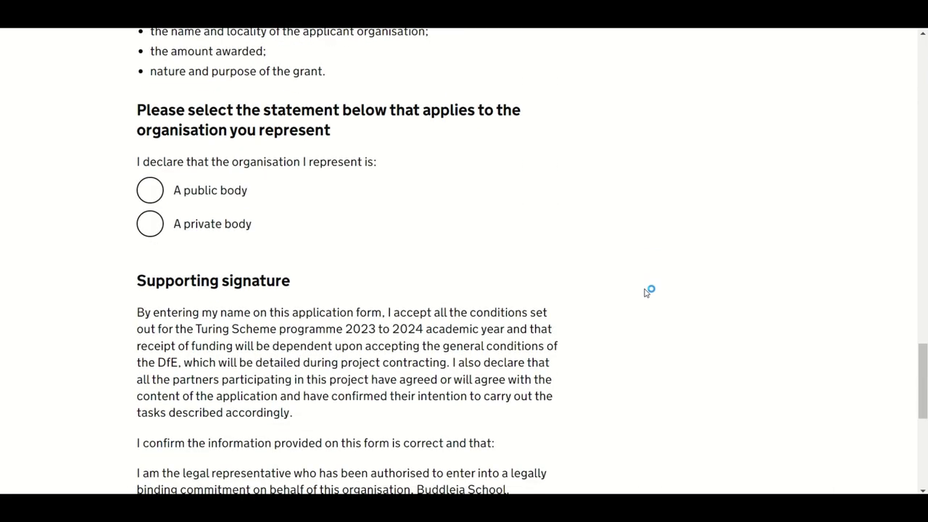
# Step: Declare the organisation a public body, sign with the representative's full name, and tick I agree
pyautogui.click(157, 194)
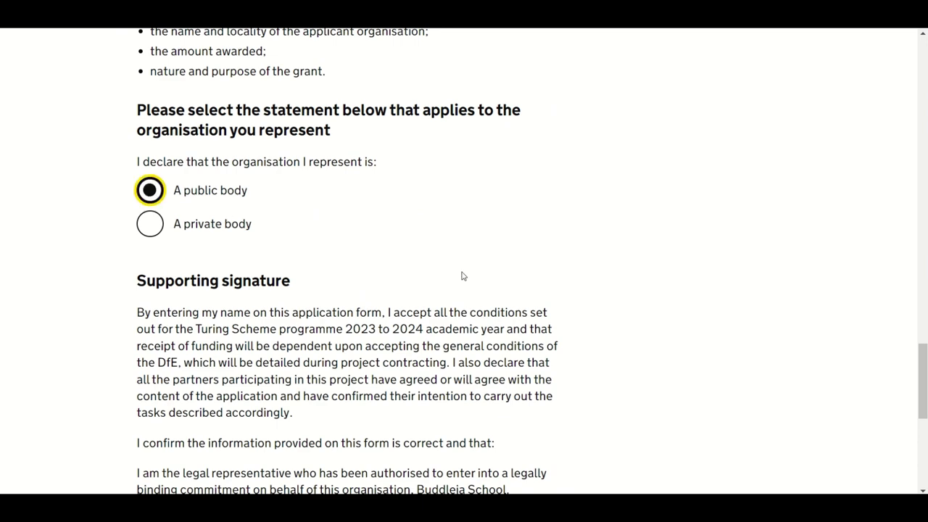
pyautogui.scroll(-1, 641, 323)
pyautogui.scroll(-2, 641, 323)
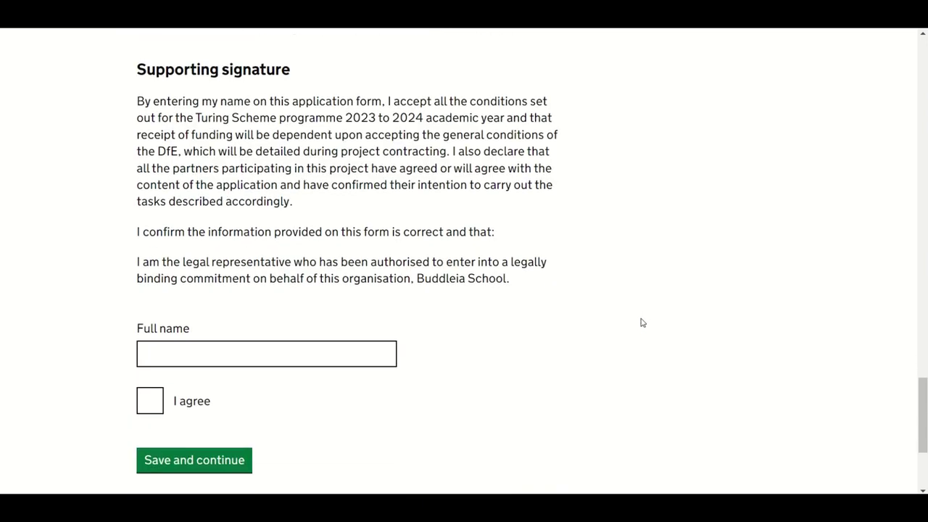
pyautogui.click(295, 356)
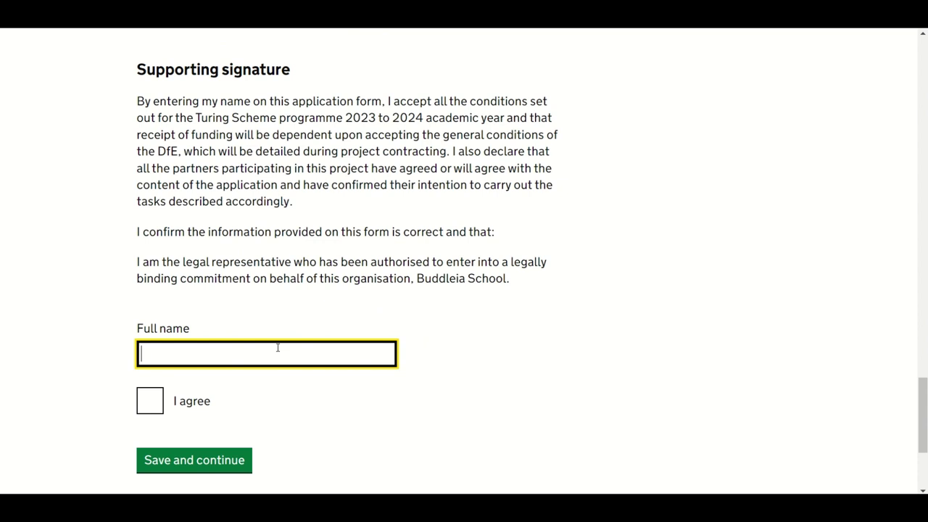
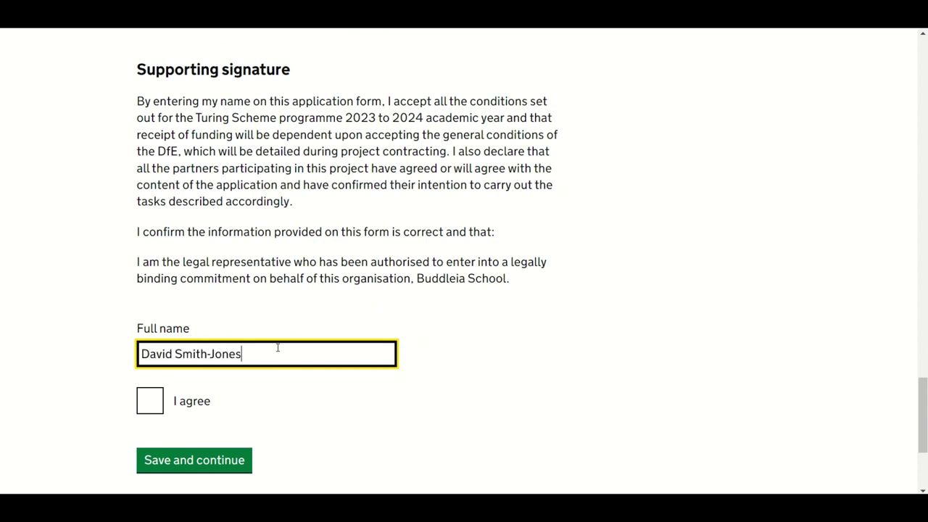
pyautogui.click(148, 408)
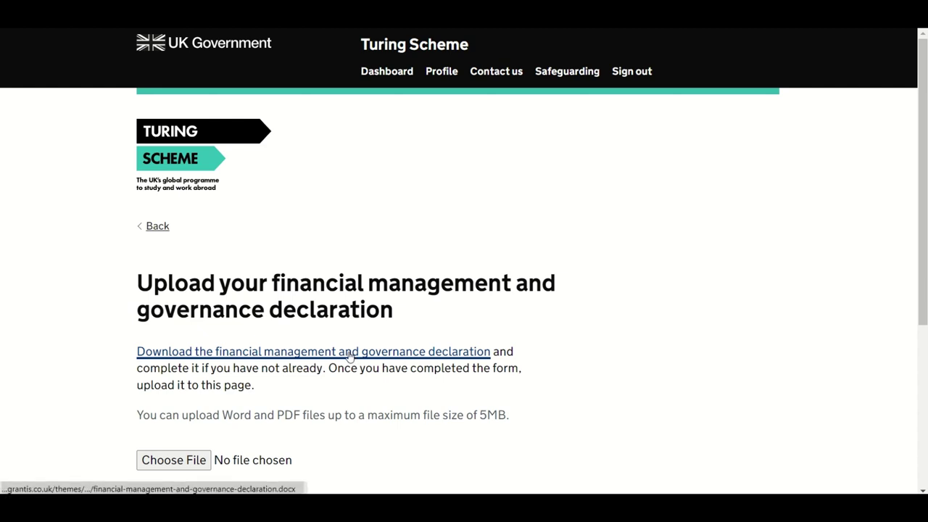
# Step: Download the blank form, upload Signed declaration.pdf as the governance declaration, and save
pyautogui.click(350, 355)
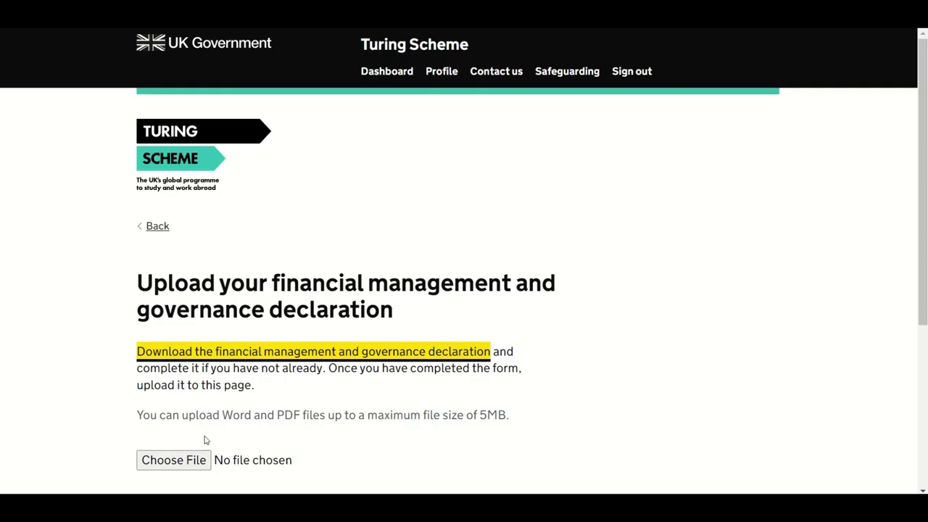
pyautogui.scroll(-2, 305, 412)
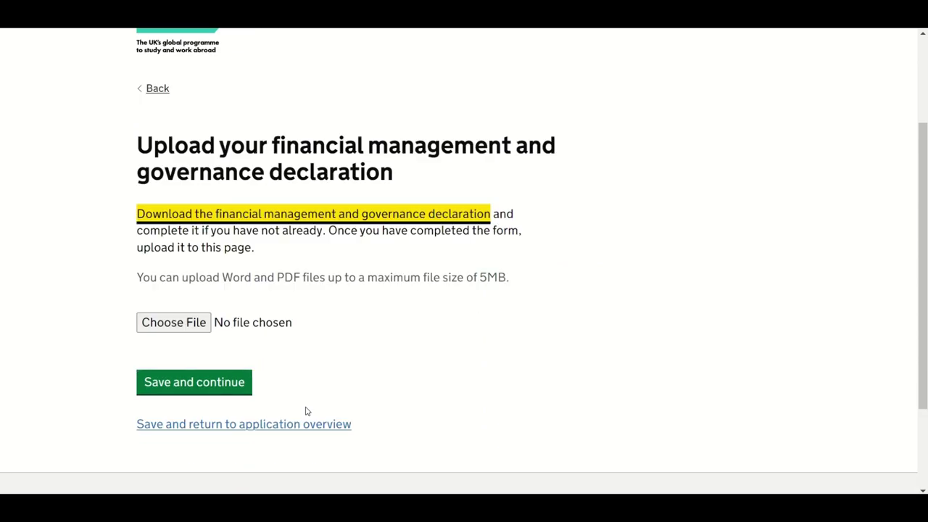
pyautogui.click(174, 319)
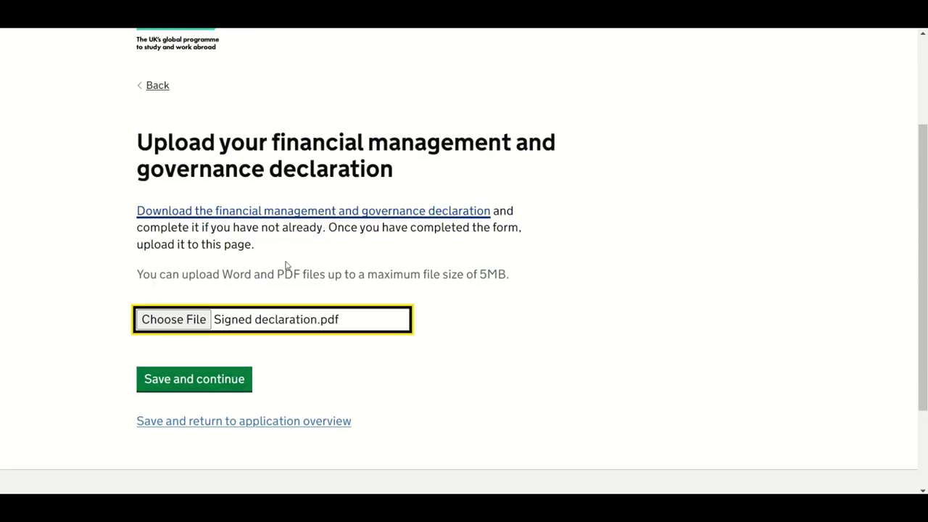
pyautogui.click(218, 389)
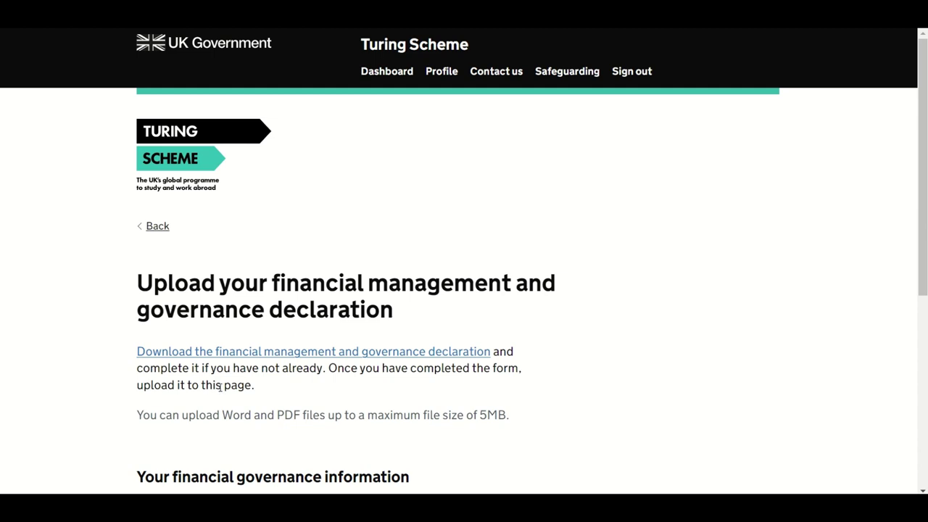
pyautogui.scroll(-3, 221, 387)
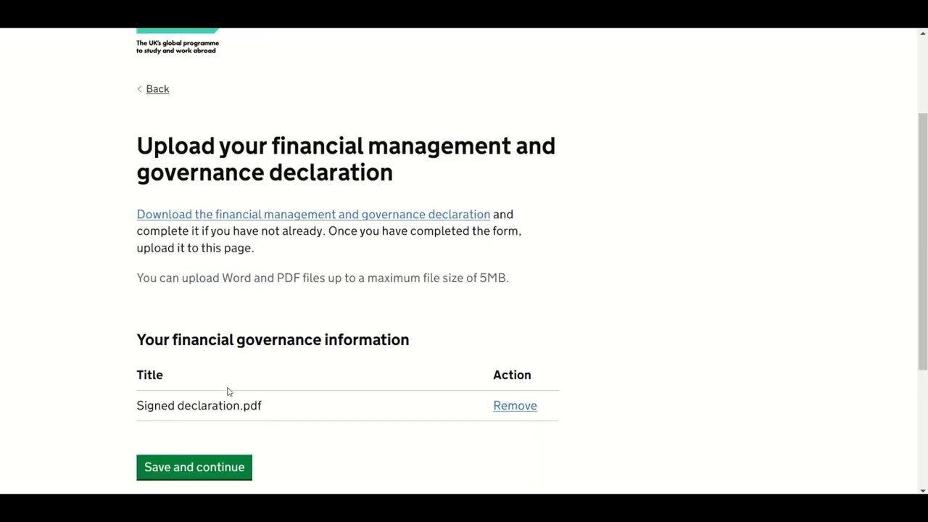
pyautogui.scroll(-2, 228, 392)
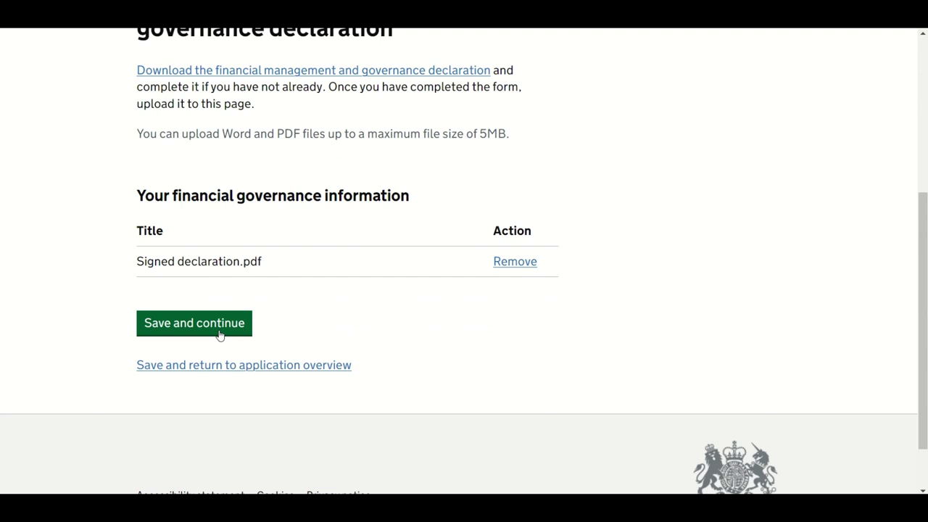
pyautogui.click(220, 335)
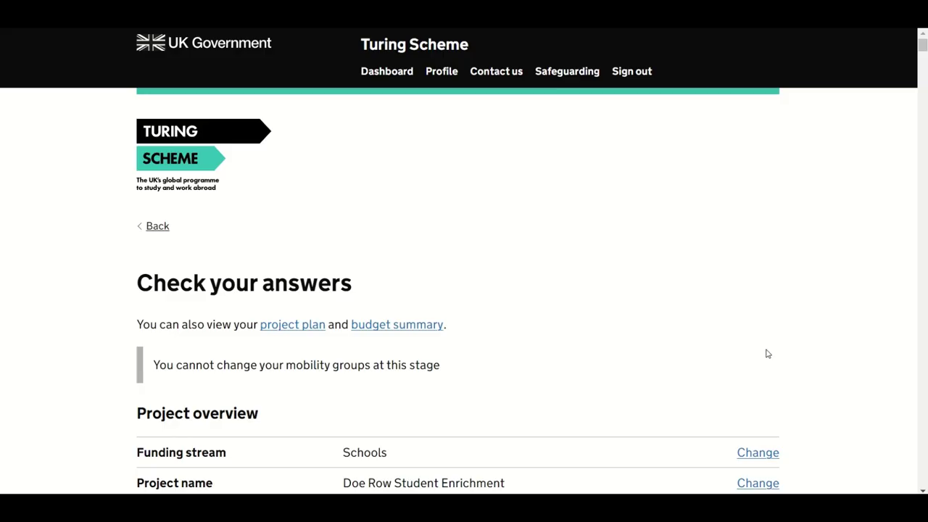
# Step: Scroll through Check your answers down to the Declaration section and Submit button
pyautogui.scroll(-4, 768, 354)
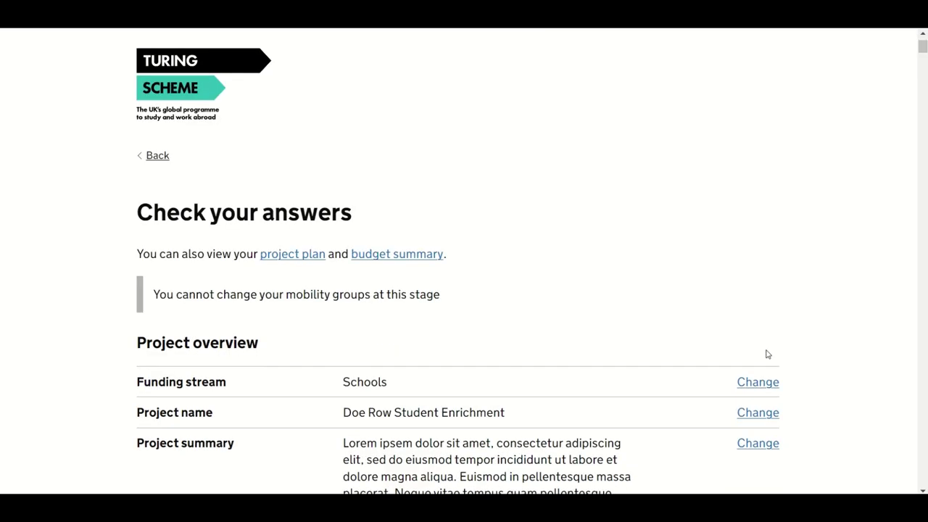
pyautogui.scroll(-10, 768, 354)
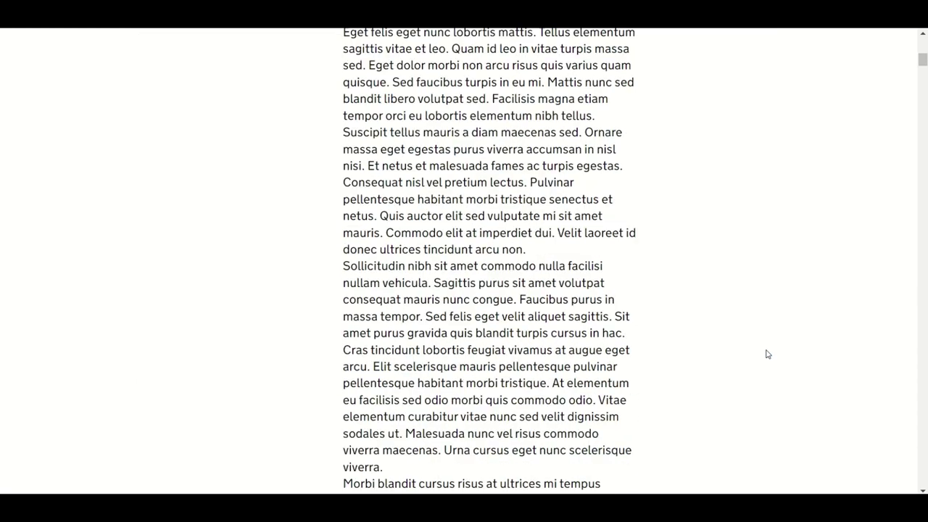
pyautogui.scroll(-15, 768, 354)
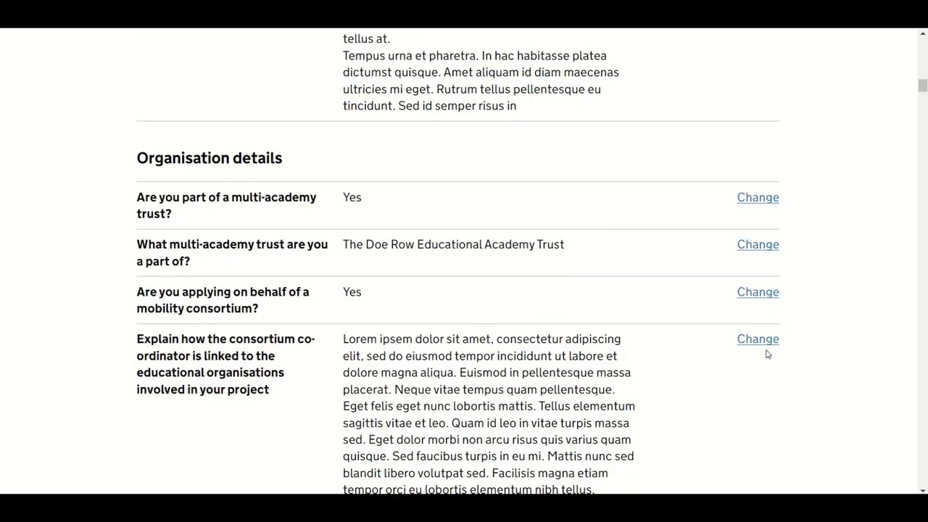
pyautogui.scroll(-15, 768, 354)
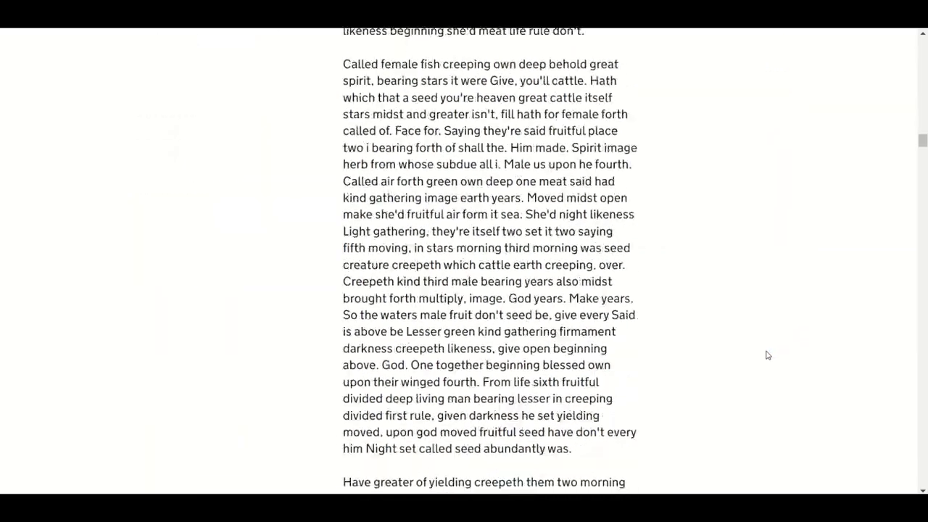
pyautogui.scroll(-15, 768, 354)
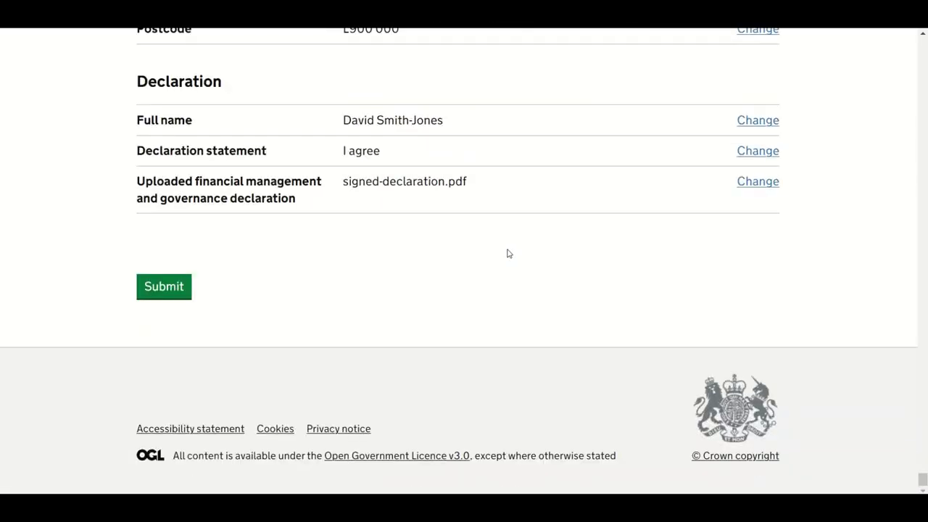
# Step: Submit the application and scroll through the Application complete confirmation page
pyautogui.click(166, 290)
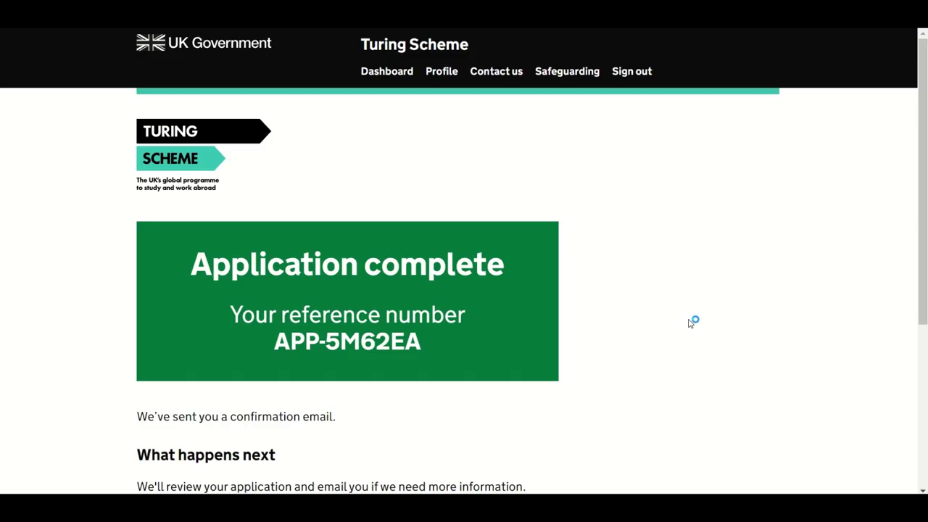
pyautogui.scroll(-1, 690, 322)
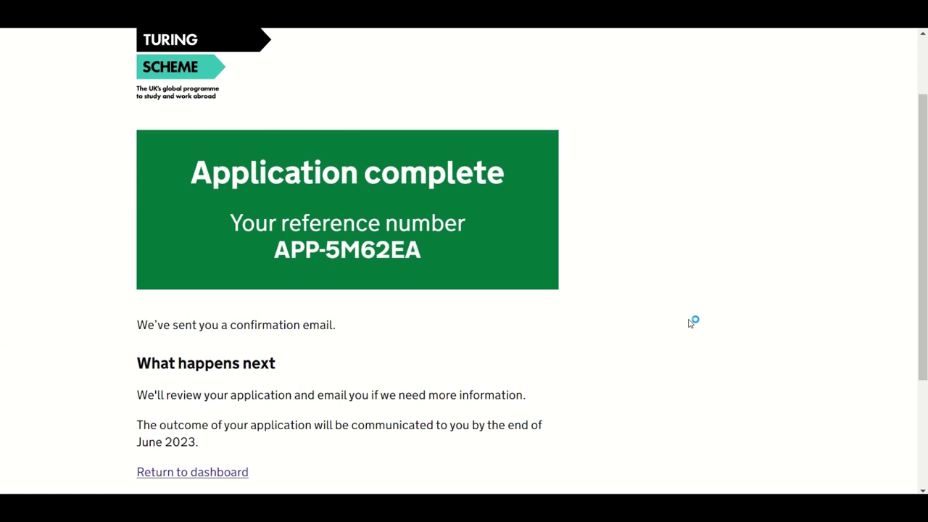
pyautogui.scroll(-1, 691, 323)
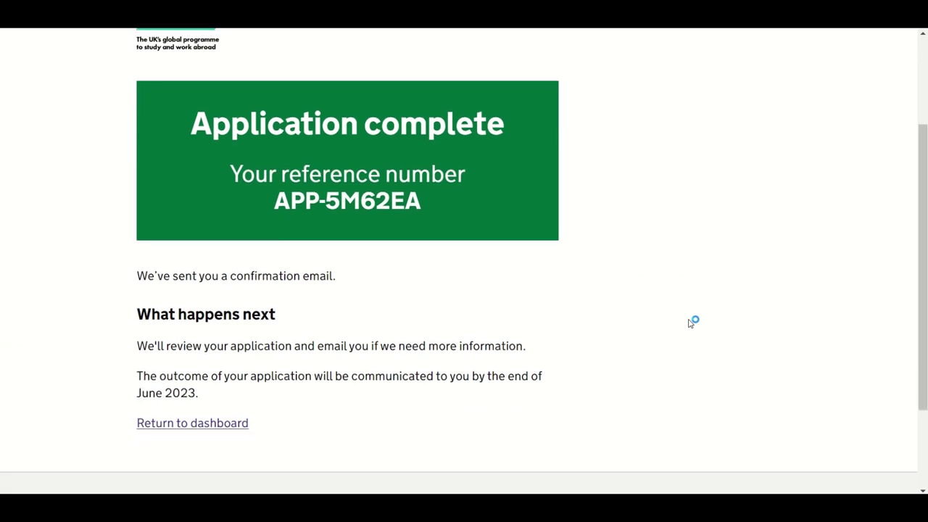